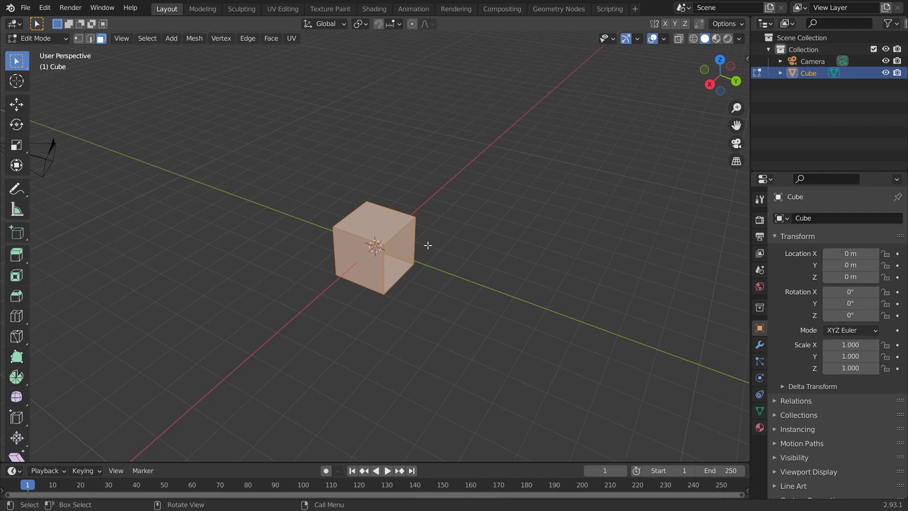
Scale the whole cube mesh by 8 along the global Y axis.
text(sy8)
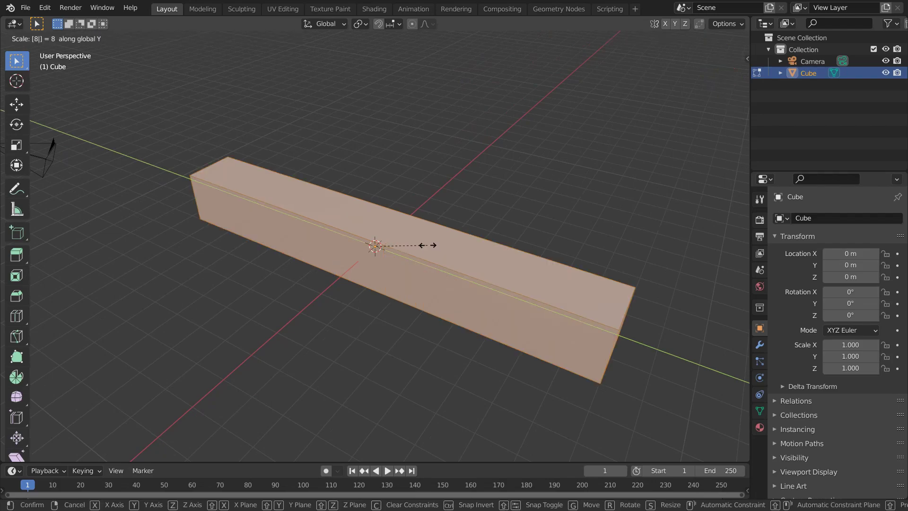
click(426, 245)
In edge select mode, select the edge loop around the near open end of the stretched box and subdivide it.
middle_drag(327, 151, 432, 163)
scroll(374, 151, up, 2)
click(90, 39)
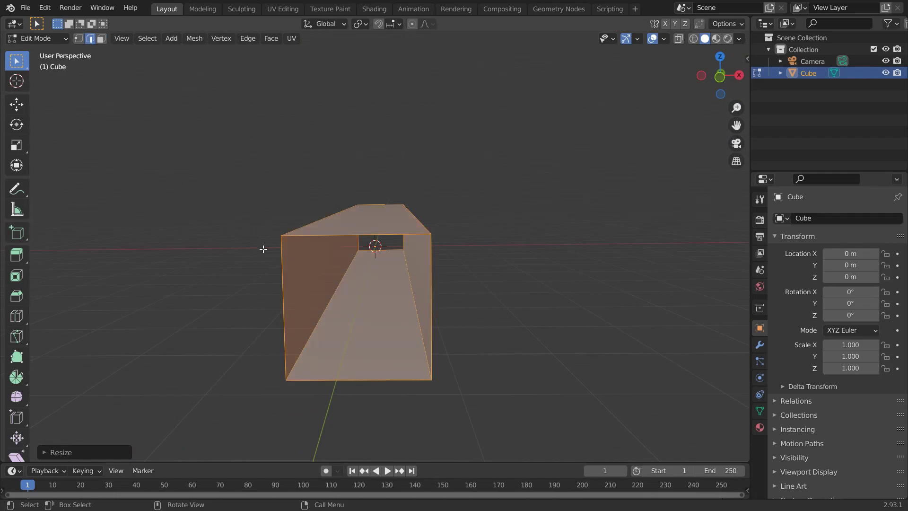
click(281, 265)
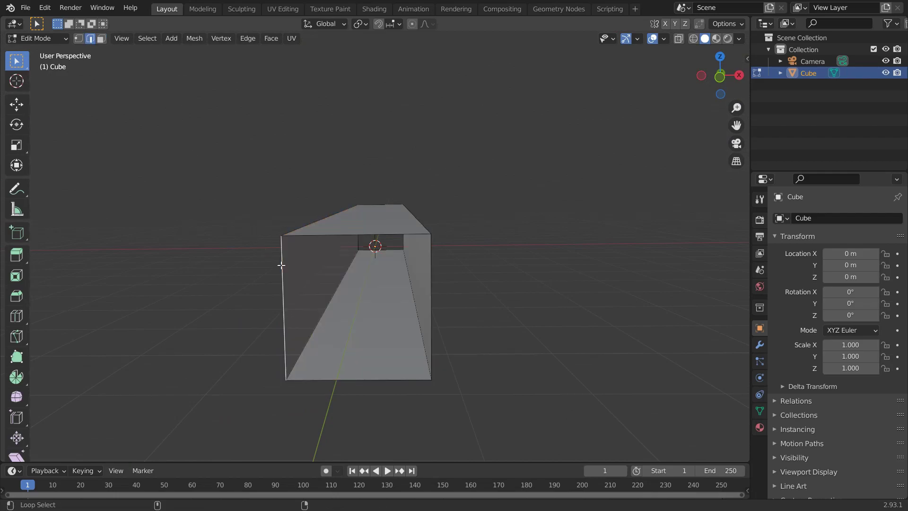
alt+click(281, 265)
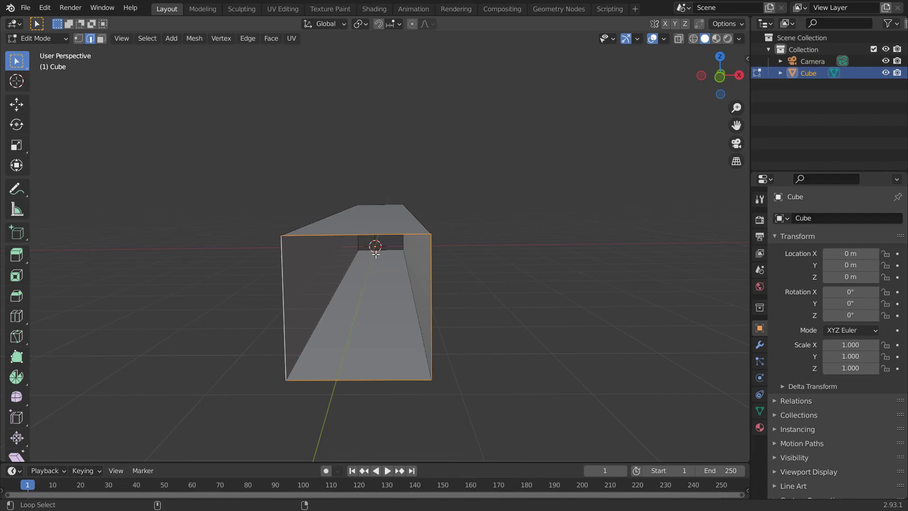
right_click(375, 254)
click(359, 155)
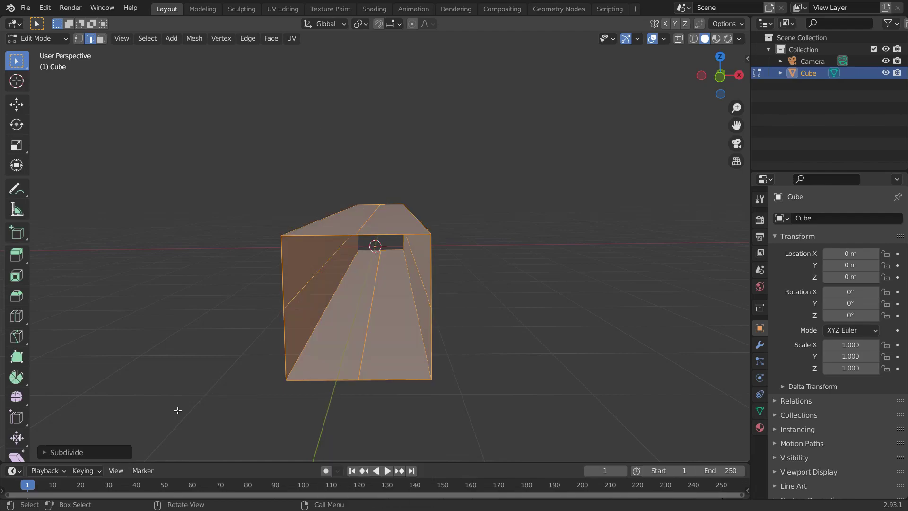
Bevel the four lengthwise centre edges of the tunnel walls by 0.05 m and delete only the faces of the resulting strips.
click(321, 272)
shift+click(369, 306)
shift+click(415, 265)
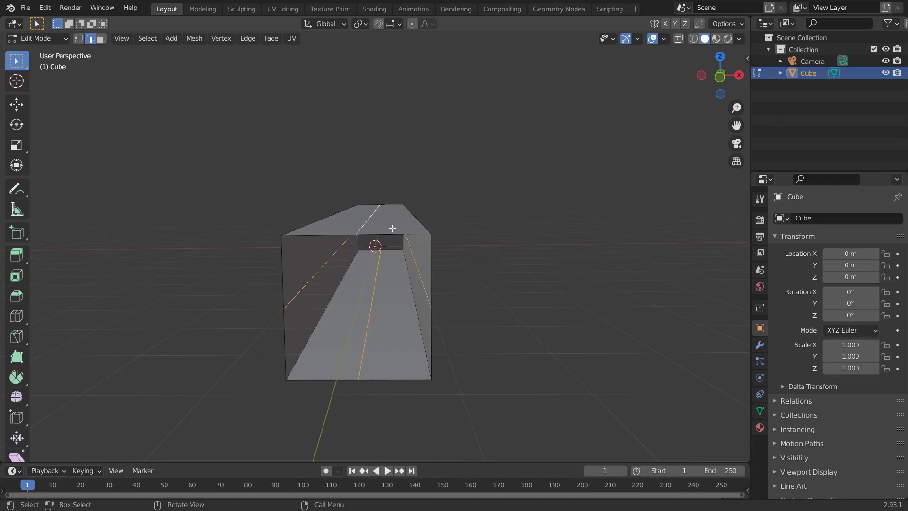
scroll(380, 209, up, 2)
key(ctrl+b)
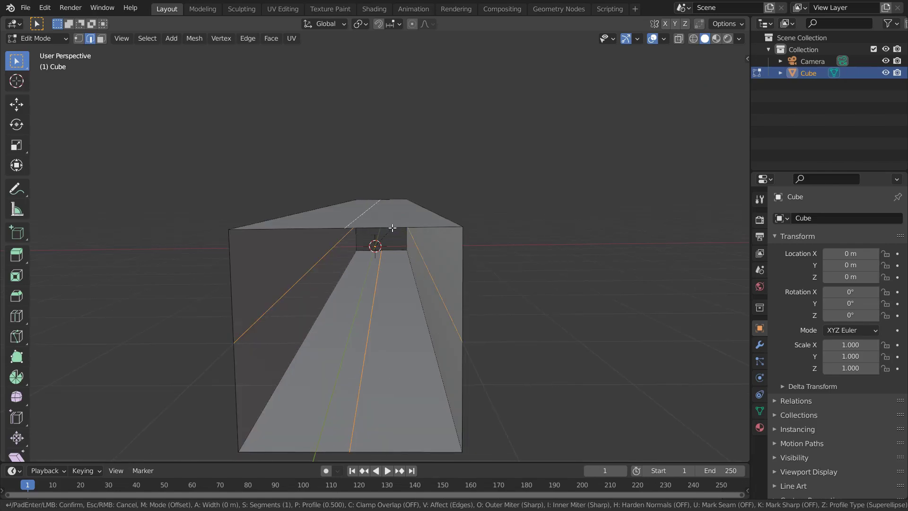
text(0.05)
key(Return)
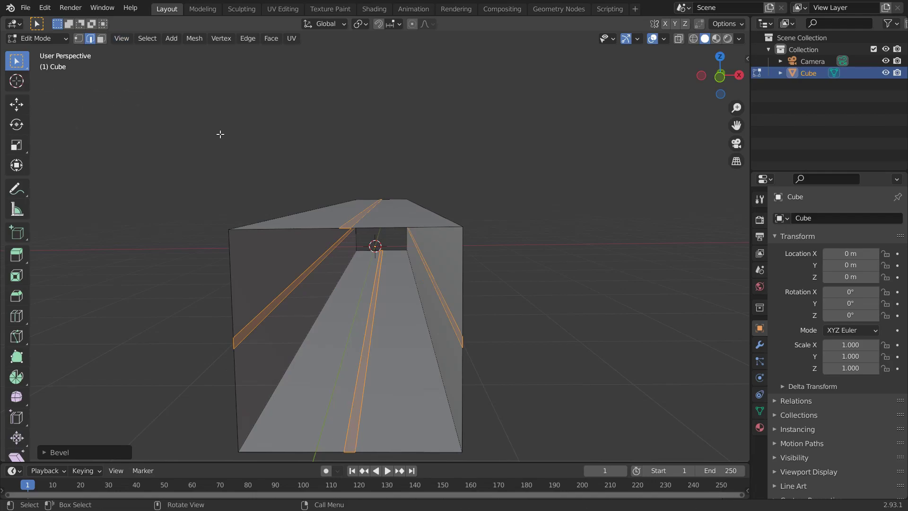
key(x)
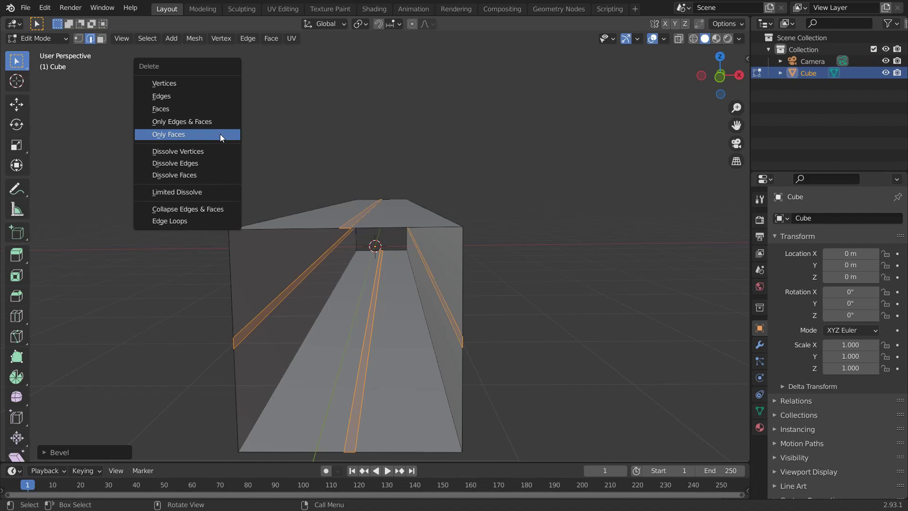
click(220, 134)
Return to Object Mode and duplicate the tunnel in place.
middle_drag(342, 239, 360, 240)
scroll(360, 240, up, 5)
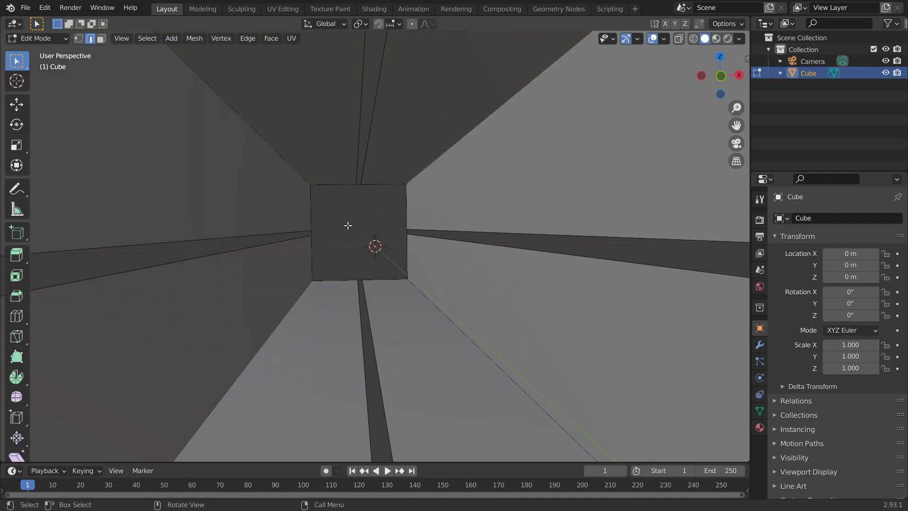
key(Tab)
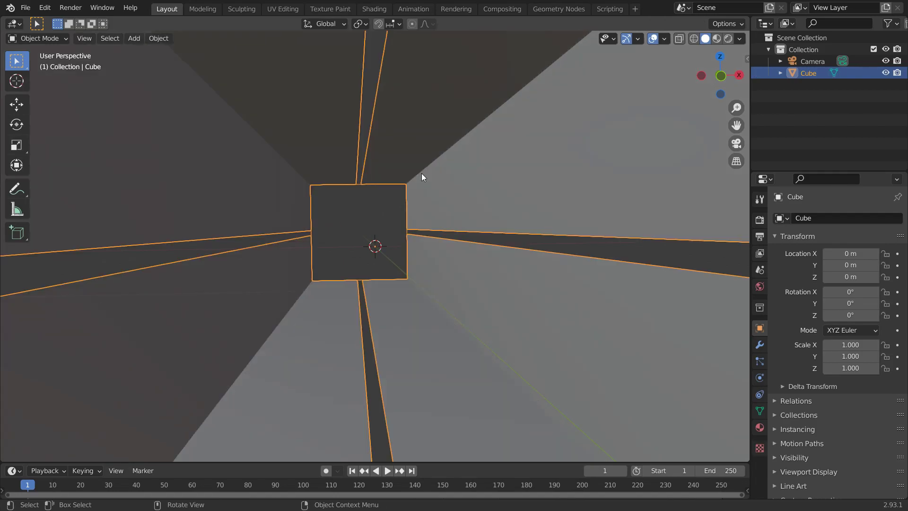
key(shift+d)
click(475, 230)
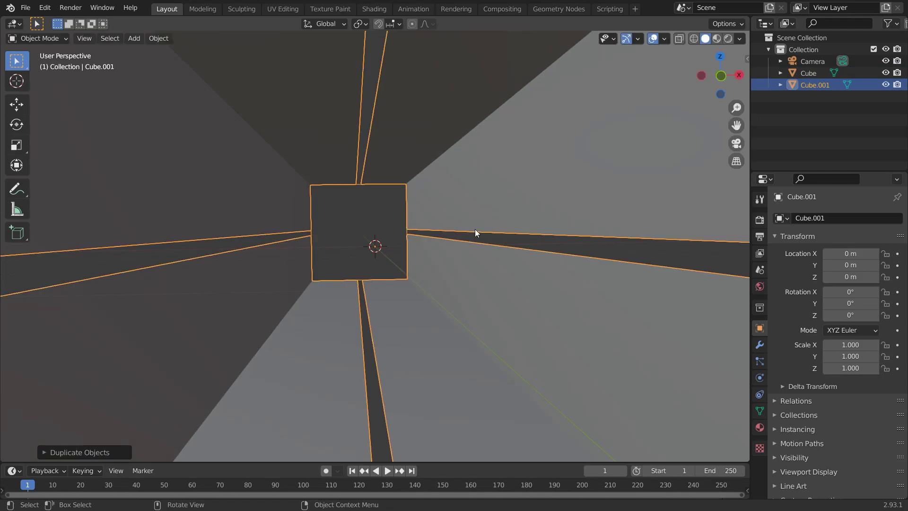
In the duplicate's mesh, select the four lengthwise corner edges and dissolve them.
key(Tab)
click(277, 150)
shift+click(426, 168)
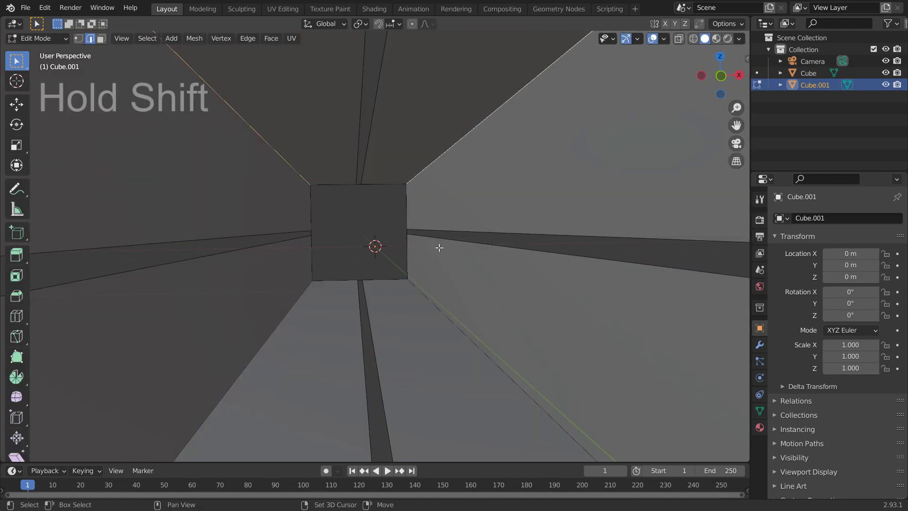
shift+click(442, 311)
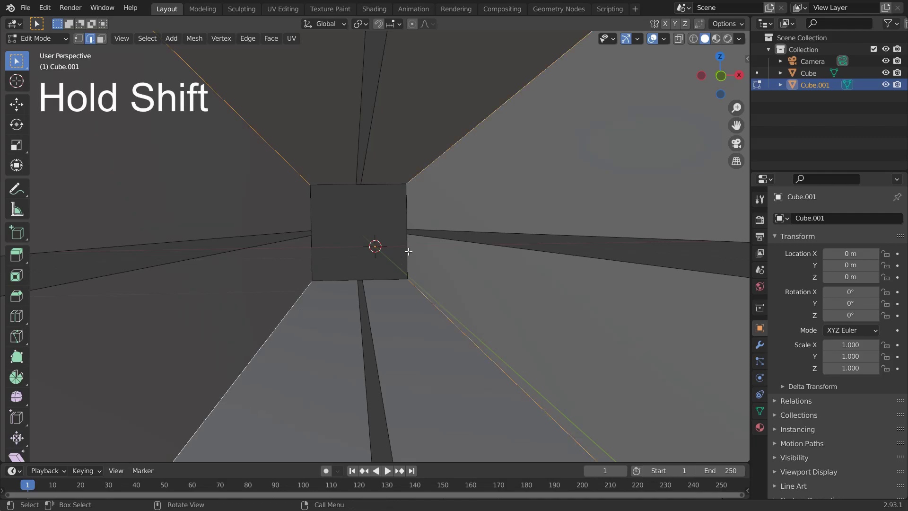
key(ctrl+x)
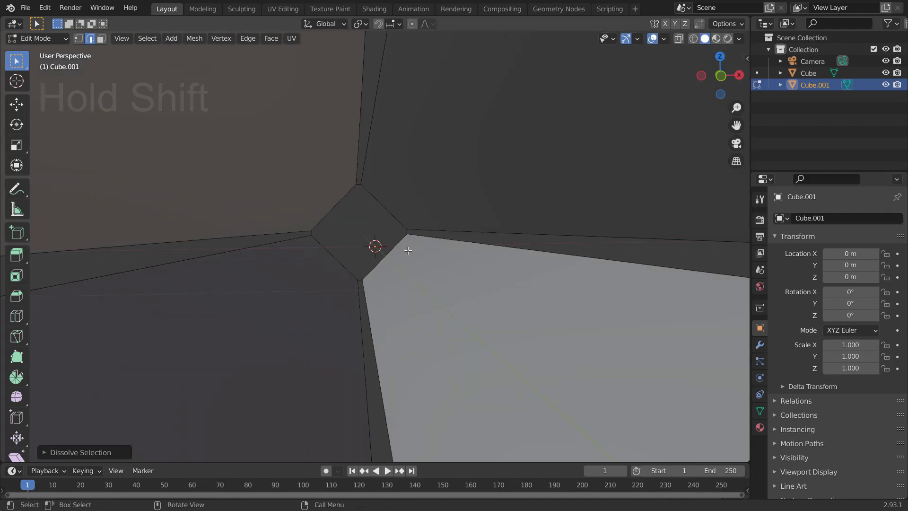
Select the four diagonal edges around the far opening of the duplicate and subdivide them.
scroll(367, 219, down, 1)
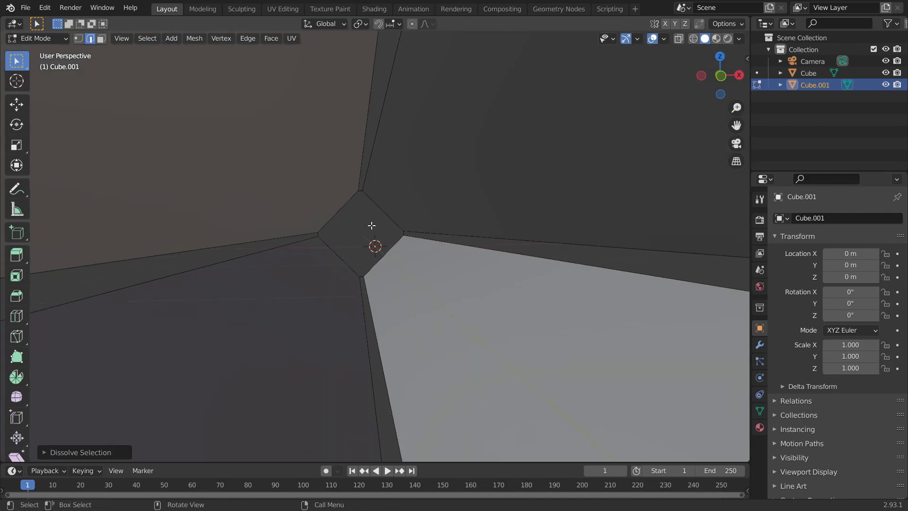
click(337, 207)
shift+click(382, 207)
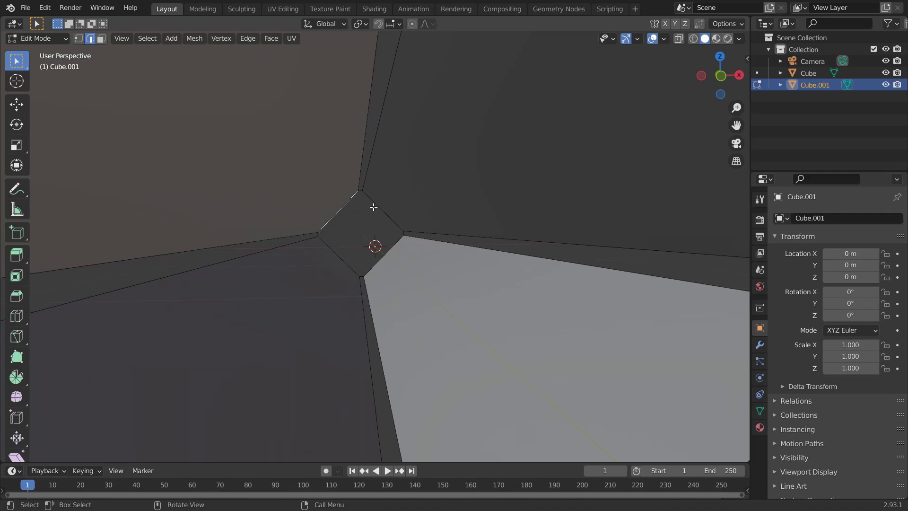
shift+click(391, 251)
shift+click(340, 252)
right_click(346, 223)
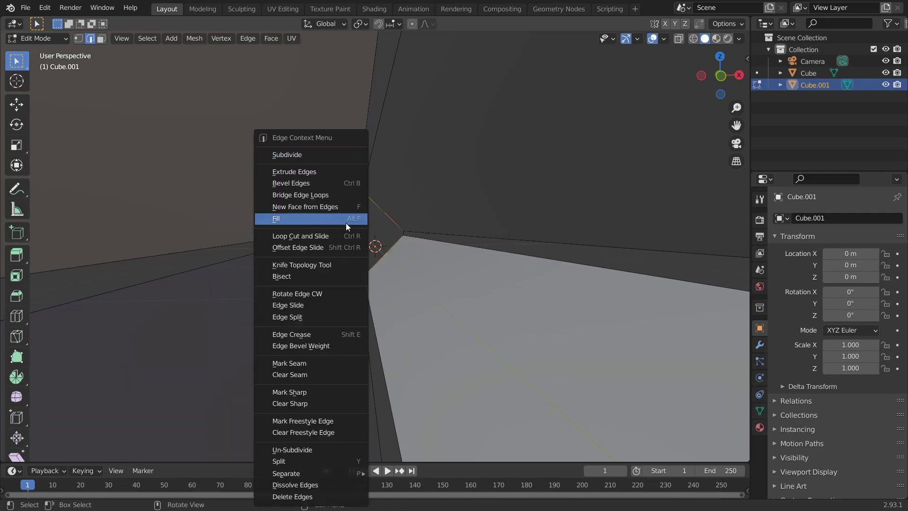
click(333, 154)
Select the four new midpoint vertices at the far opening and, viewed orthographically from the back, scale them to 0.1.
click(79, 39)
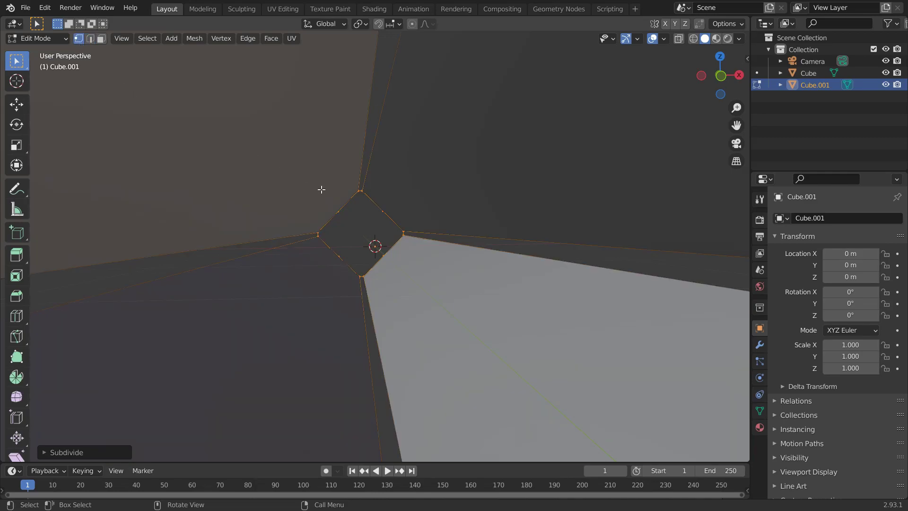
click(339, 210)
shift+click(383, 212)
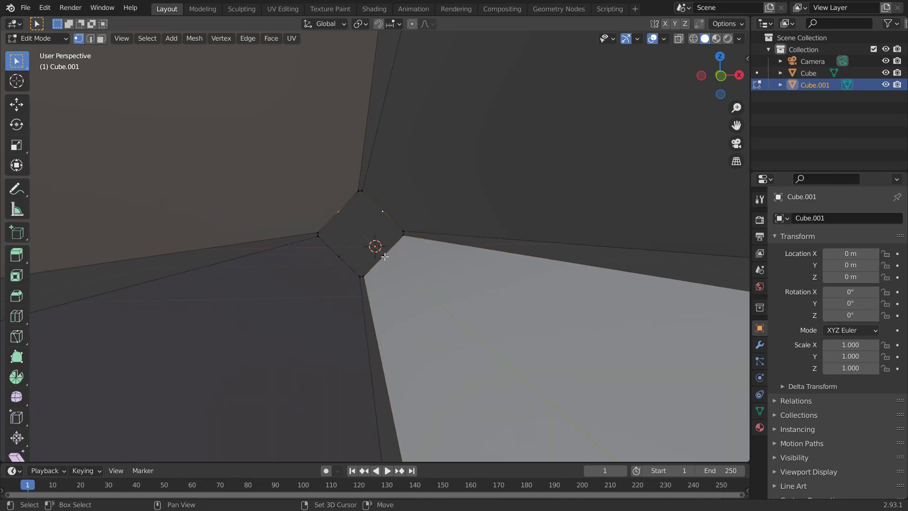
scroll(454, 213, down, 6)
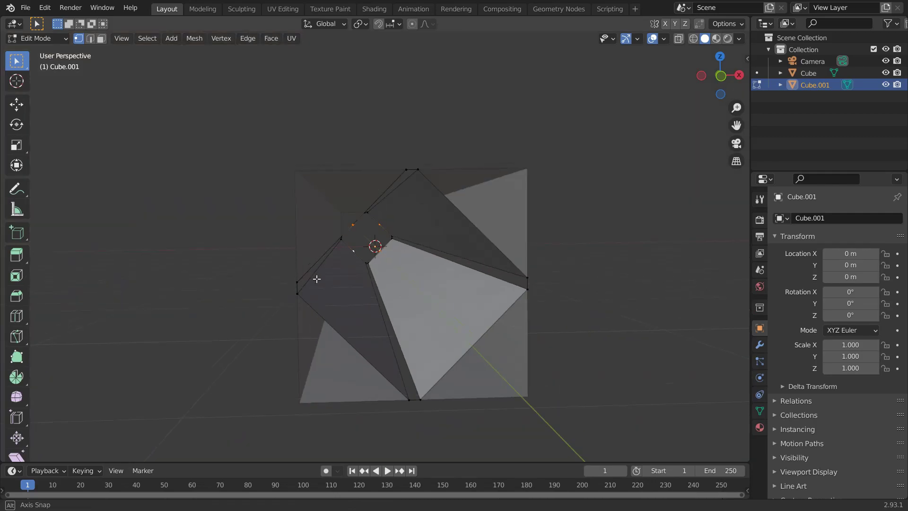
middle_drag(316, 278, 491, 254)
scroll(491, 253, down, 1)
click(702, 76)
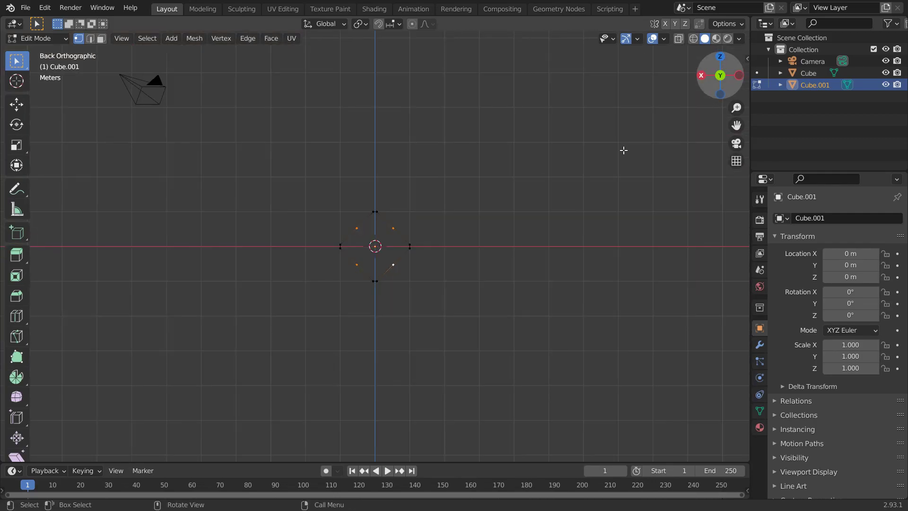
text(s)
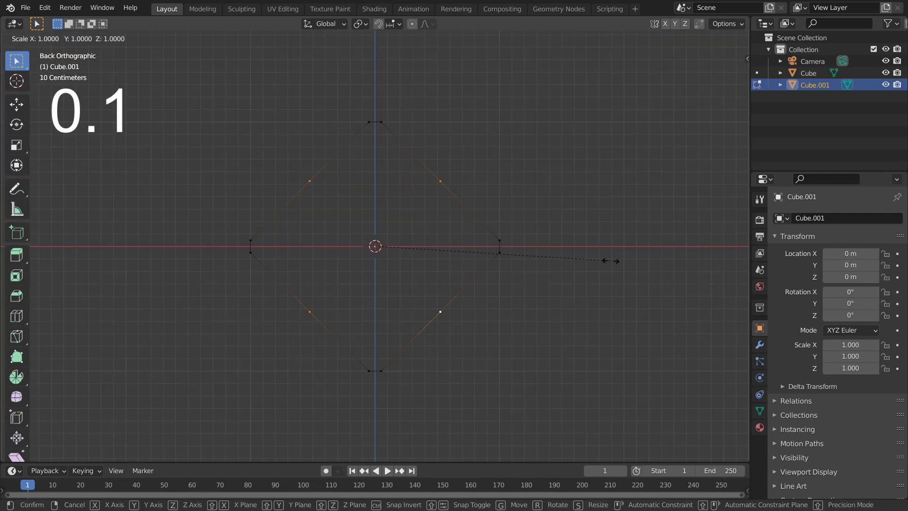
text(0.1)
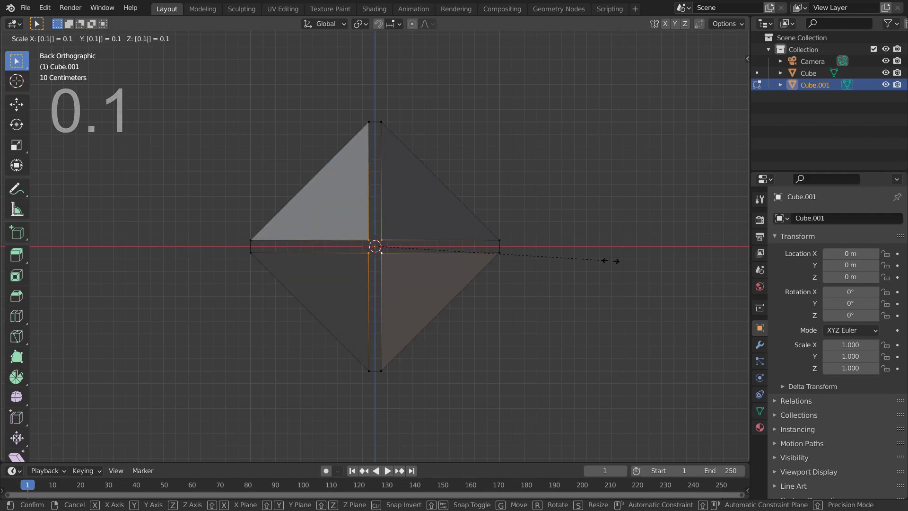
key(Return)
Return to Object Mode and add a Wireframe modifier to the duplicated tunnel.
key(Tab)
middle_drag(594, 238, 502, 312)
scroll(428, 307, up, 5)
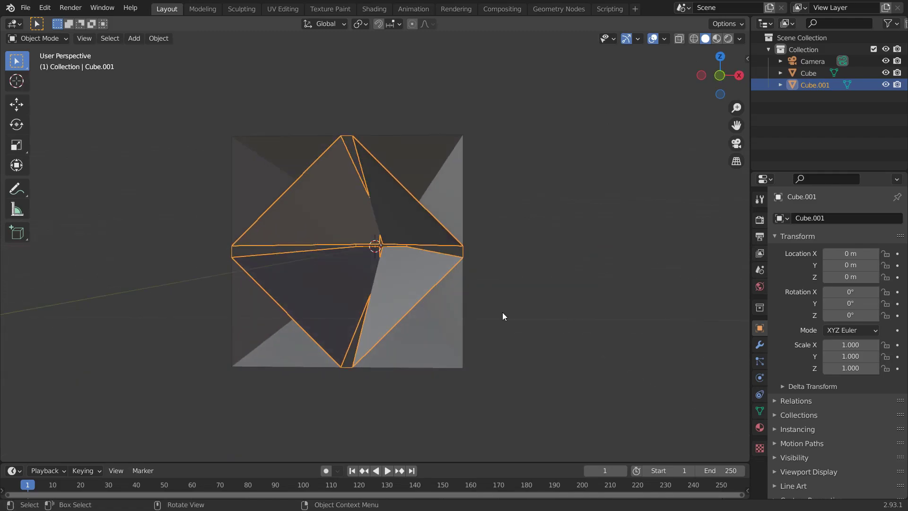
click(760, 344)
click(827, 219)
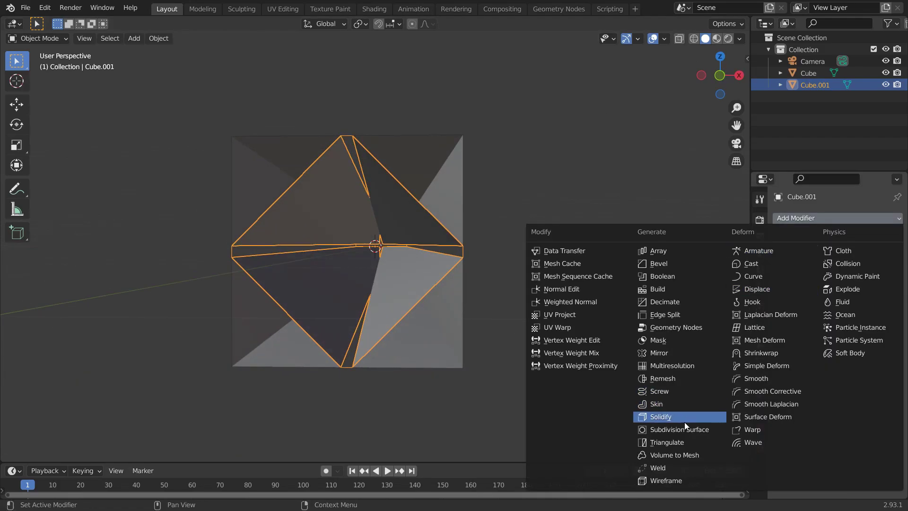
click(671, 482)
Change the surface shader of the duplicate's material to Emission.
scroll(533, 300, up, 4)
scroll(549, 269, down, 2)
click(759, 428)
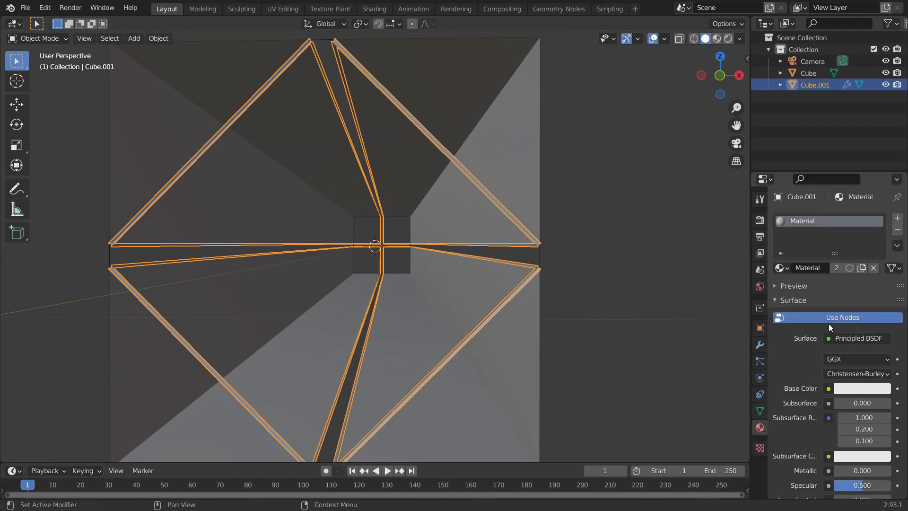
click(847, 338)
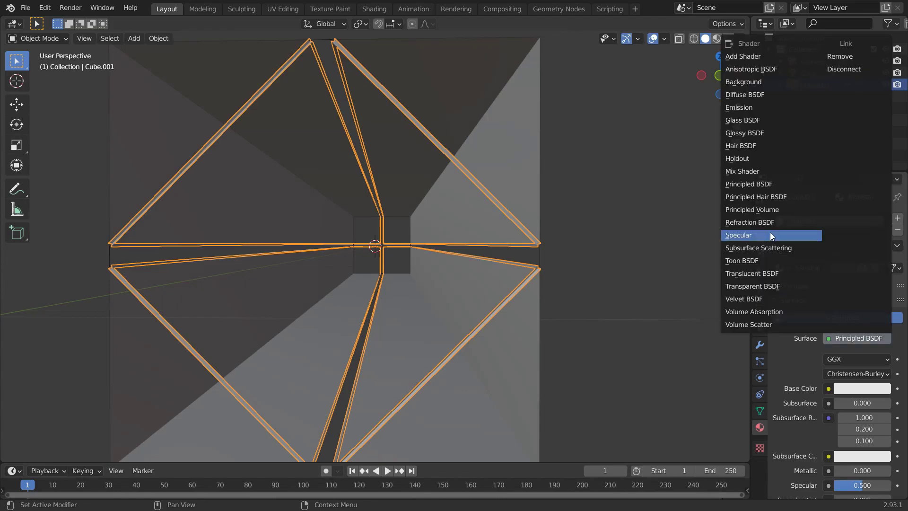
click(756, 113)
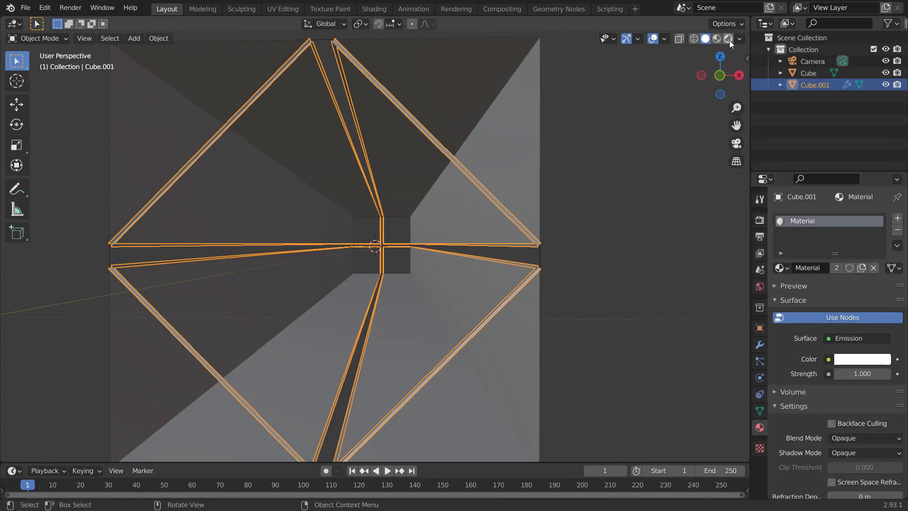
Switch the viewport to rendered shading and set the world background strength to 0.
click(728, 39)
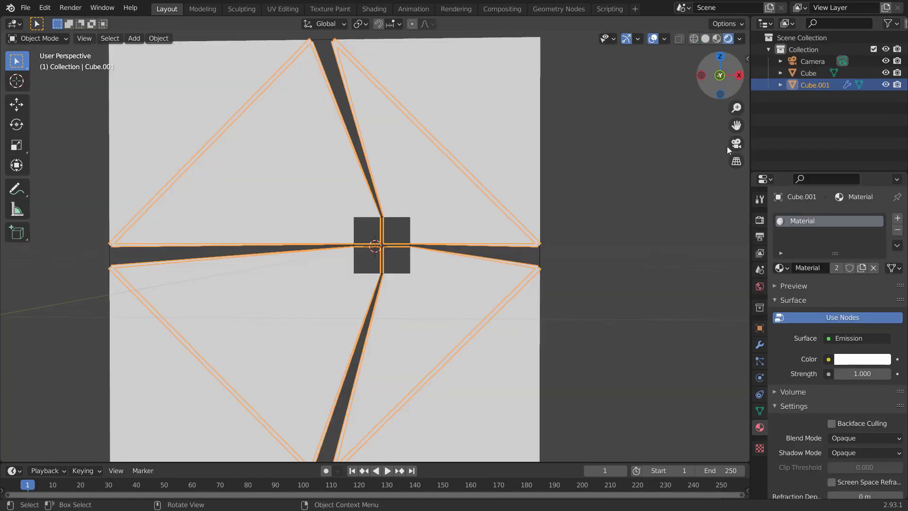
click(761, 287)
click(862, 310)
text(0)
key(Return)
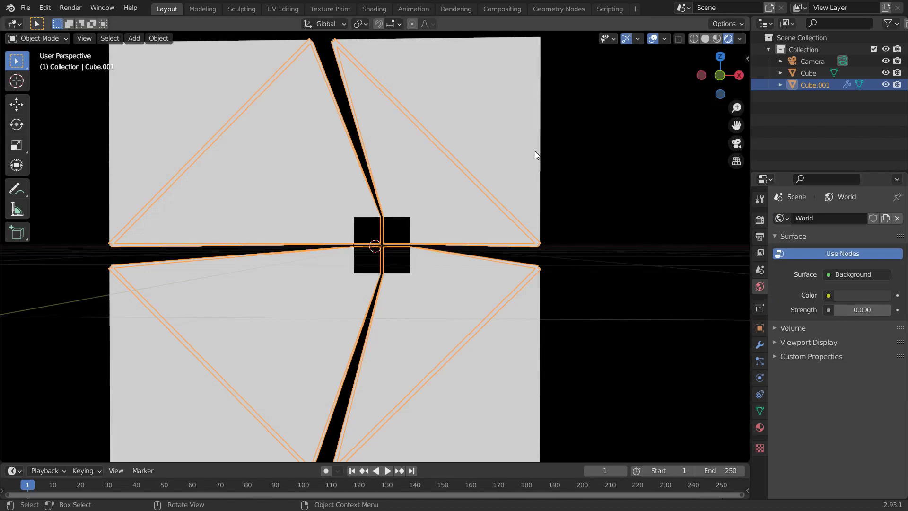
Select the original tunnel and unlink its emissive material.
click(525, 163)
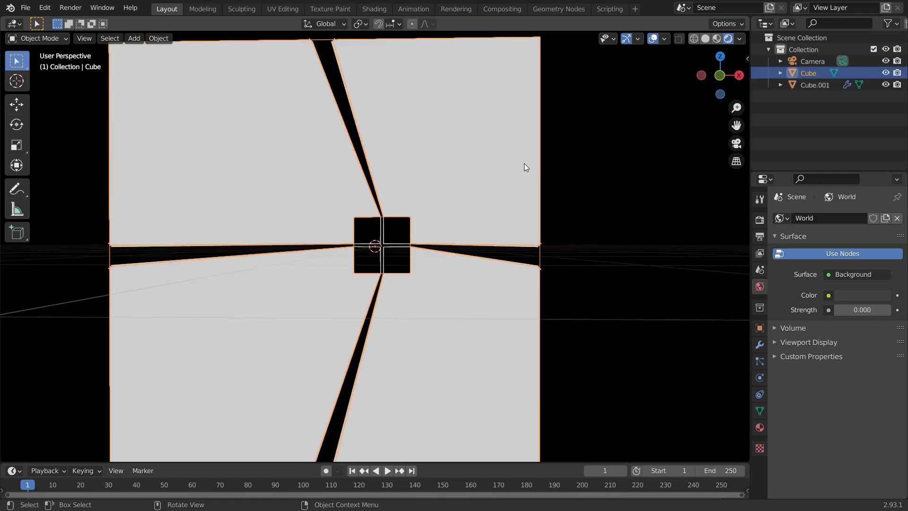
click(760, 428)
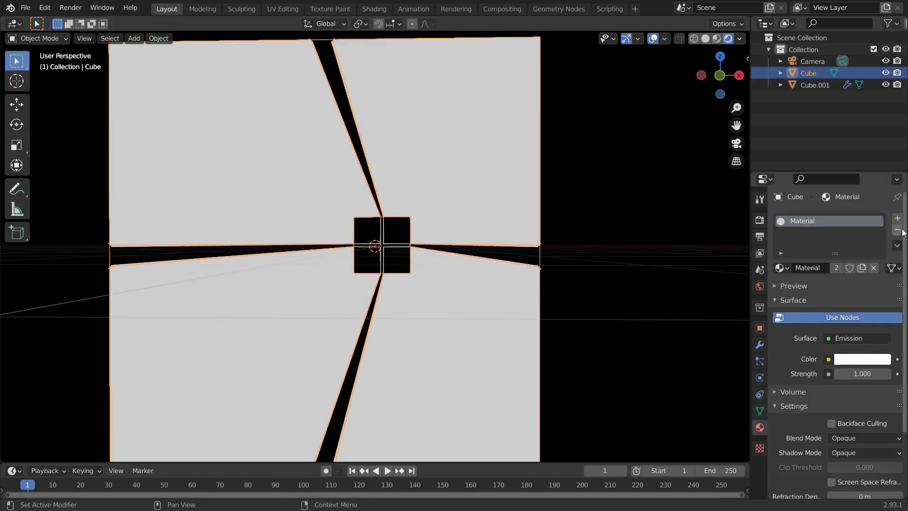
click(873, 268)
Select the wireframe duplicate and set its material's emission strength to 10.
click(505, 217)
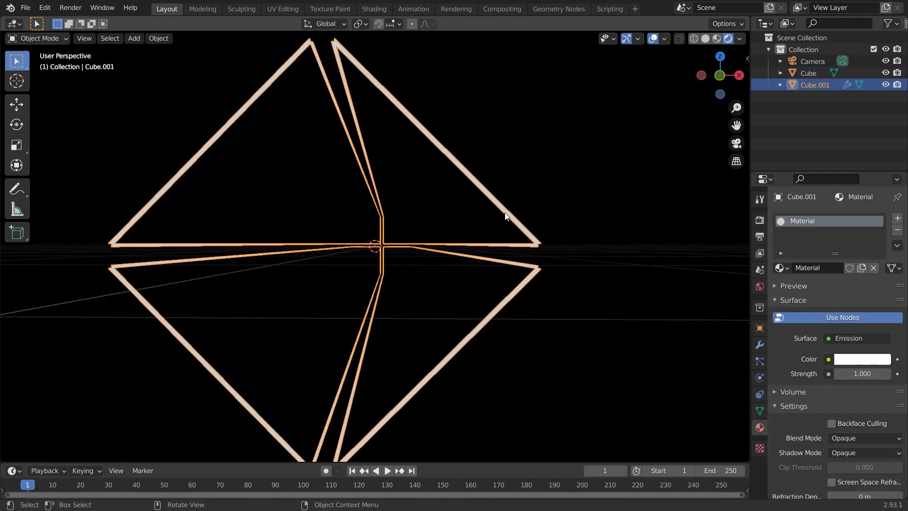
click(854, 370)
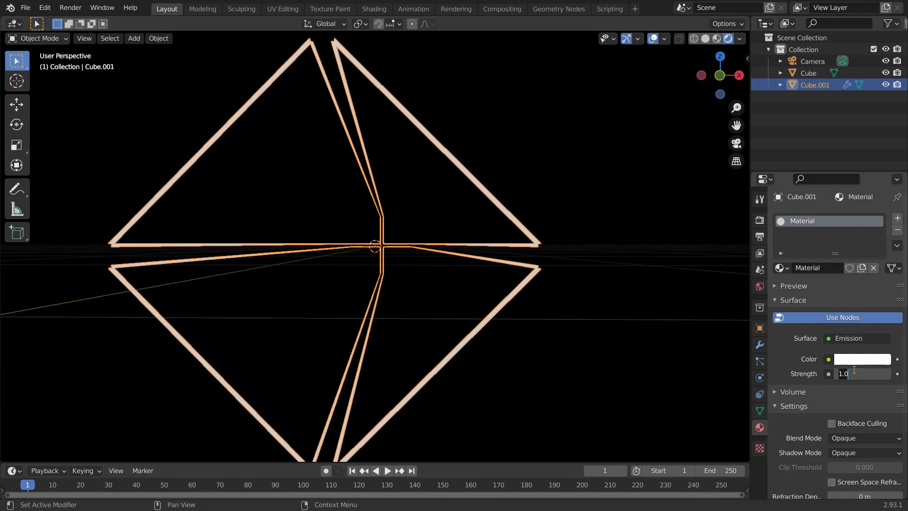
text(10)
key(Return)
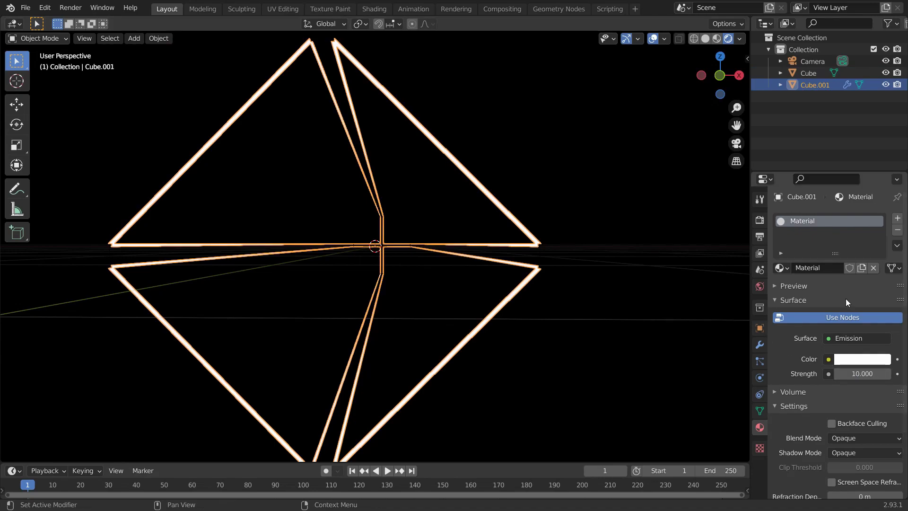
Switch to solid shading and align the camera to a front view looking straight down the inside of the tunnel.
mouse_move(648, 48)
middle_down()
mouse_move(523, 162)
mouse_move(653, 98)
middle_up()
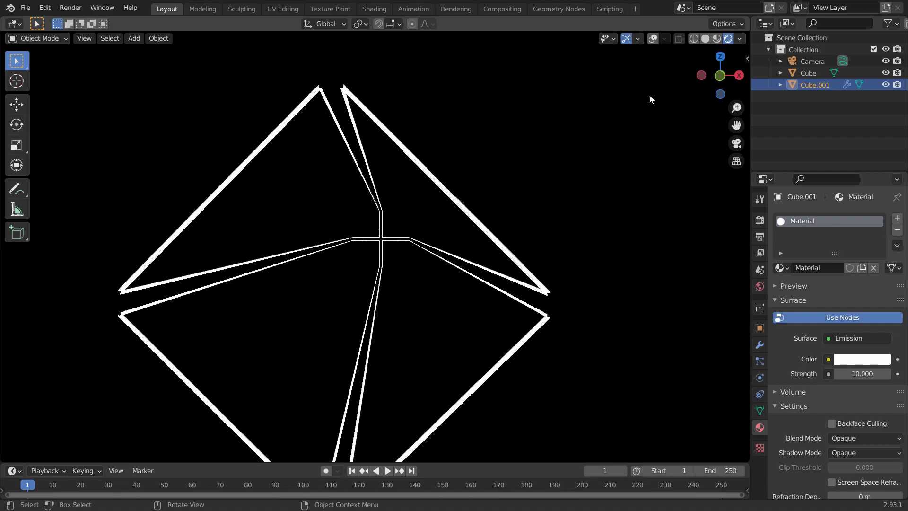
click(705, 38)
scroll(613, 130, down, 8)
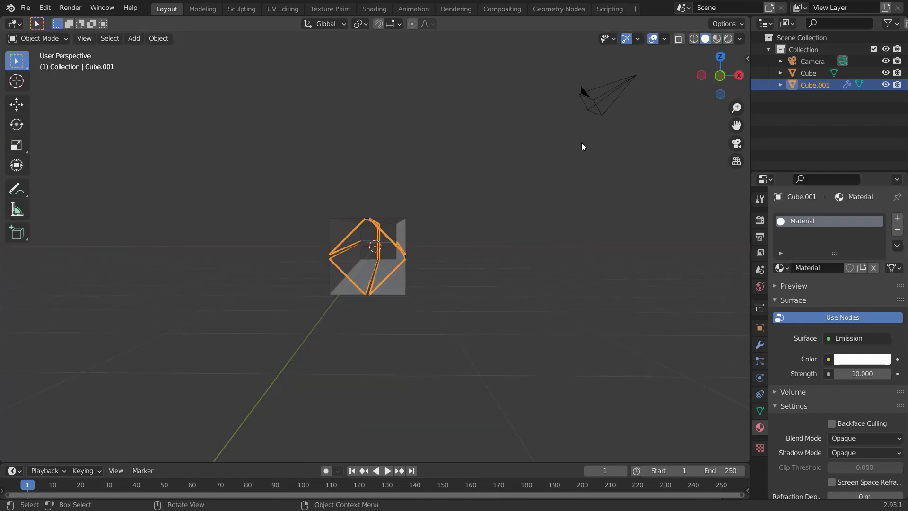
click(719, 76)
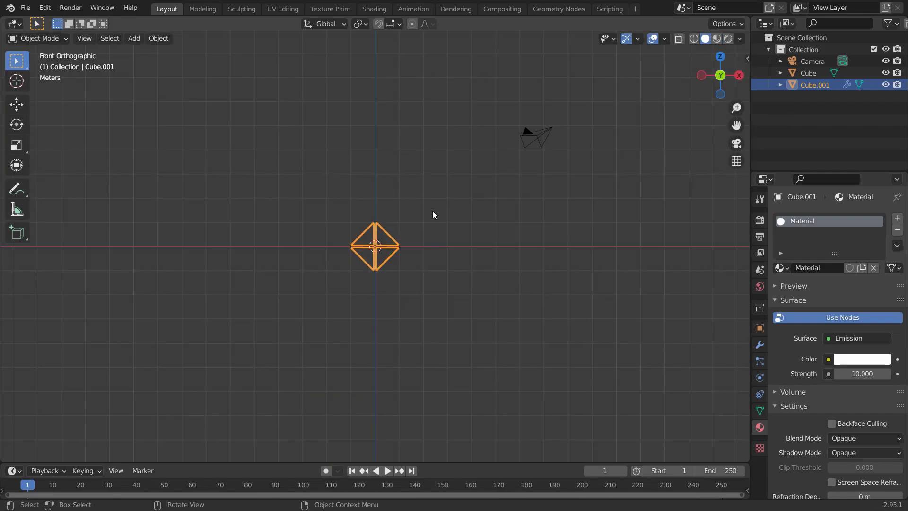
scroll(422, 236, up, 7)
key(ctrl+alt+KP_0)
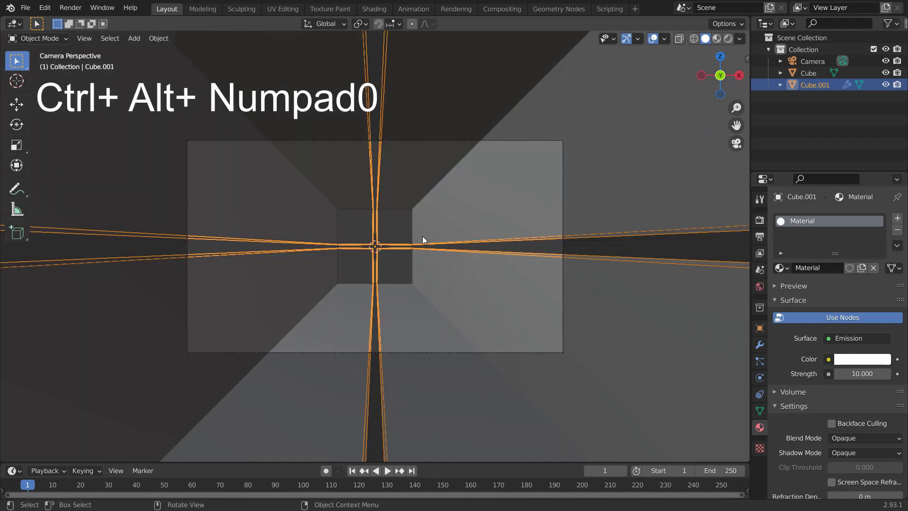
Select the camera and set its location to Y -8 m and Z 0 m.
click(812, 61)
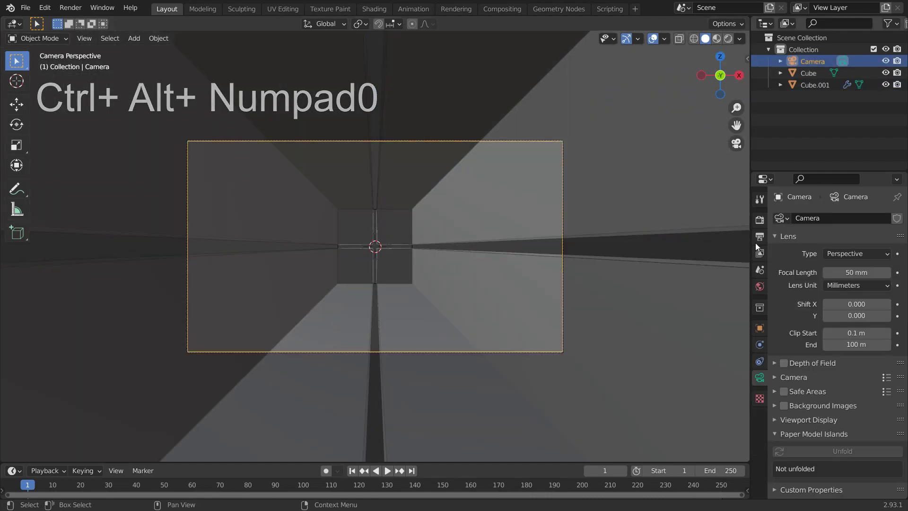
click(760, 328)
double_click(846, 266)
text(-8)
key(Return)
click(846, 276)
text(0)
key(Return)
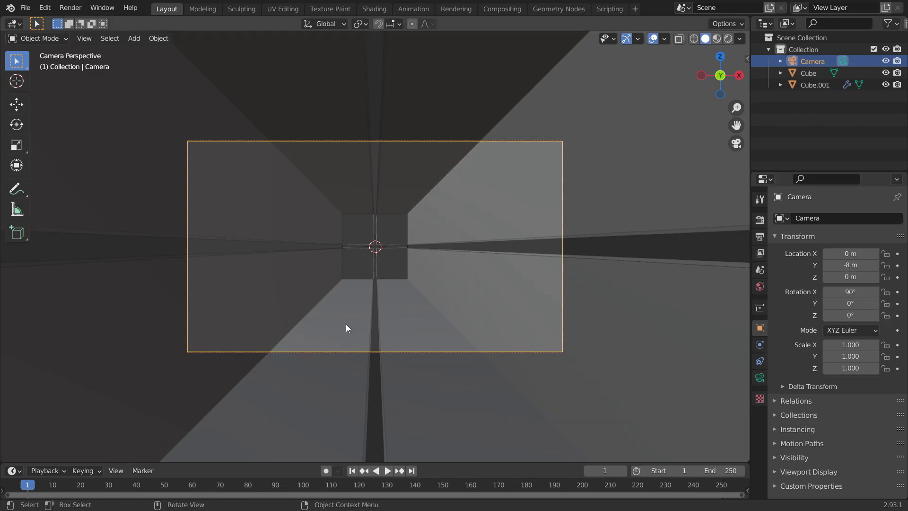
Save the project as klvhkUsbefcnmlaxks.
scroll(375, 282, up, 2)
scroll(374, 285, up, 1)
key(ctrl+s)
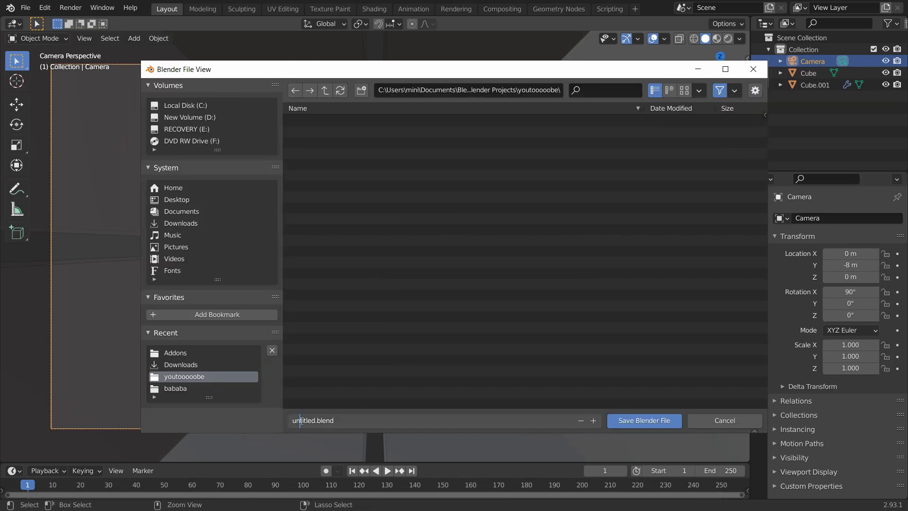
double_click(300, 420)
text(klvhkUsbefcnmlaxks)
click(654, 421)
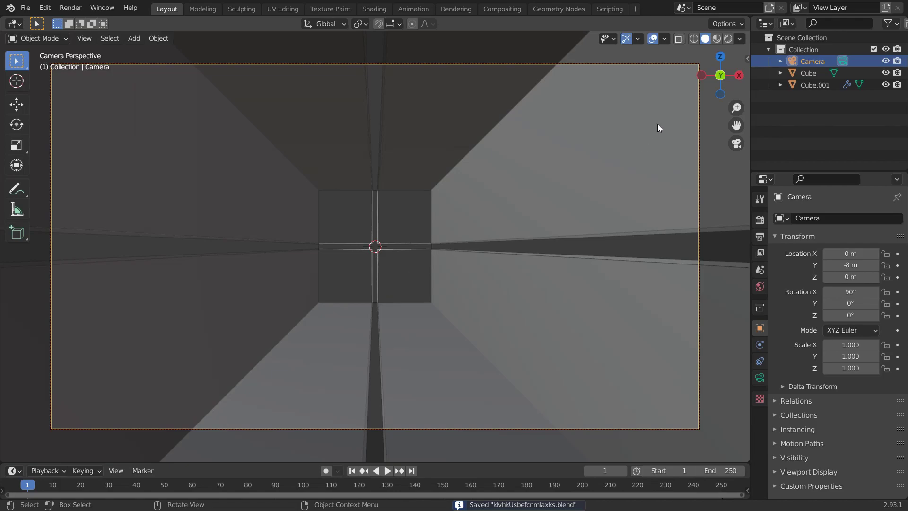
In rendered shading, set Eevee's render and viewport samples to 32 and enable Bloom and Screen Space Reflections.
click(729, 38)
click(761, 220)
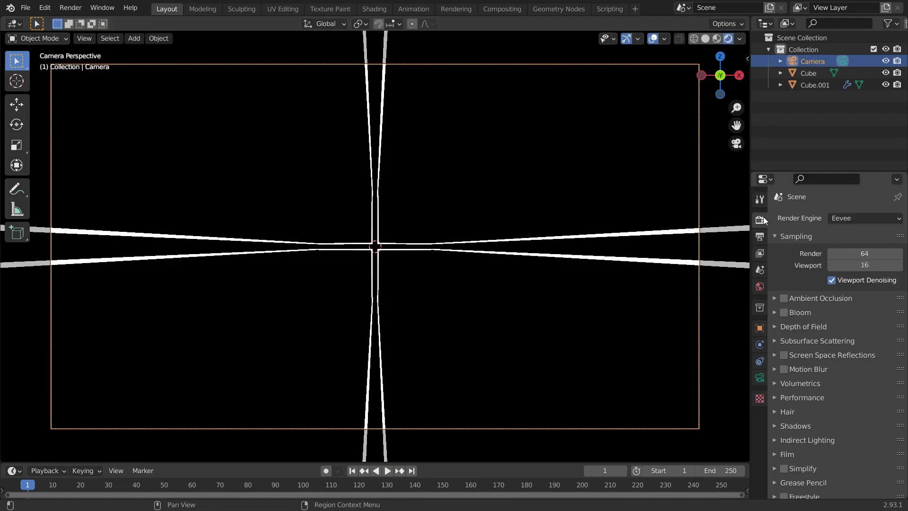
drag(888, 254, 889, 265)
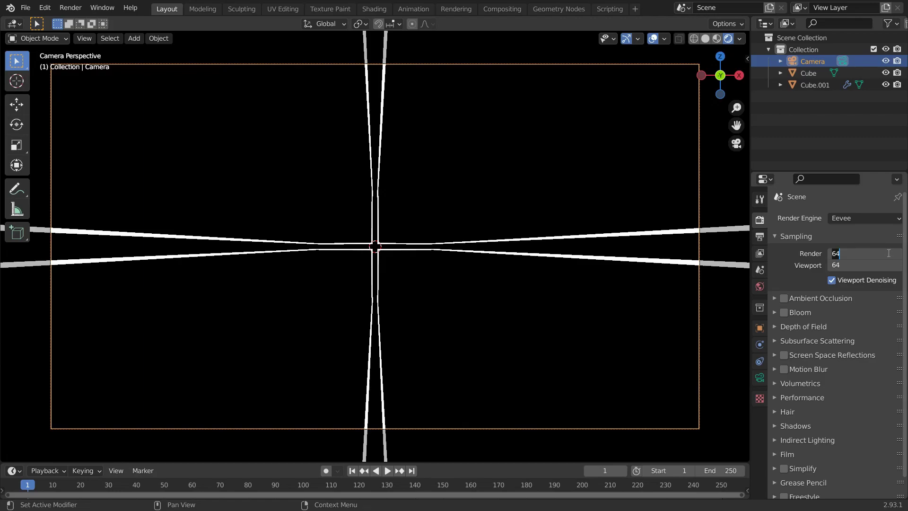
text(32)
key(Return)
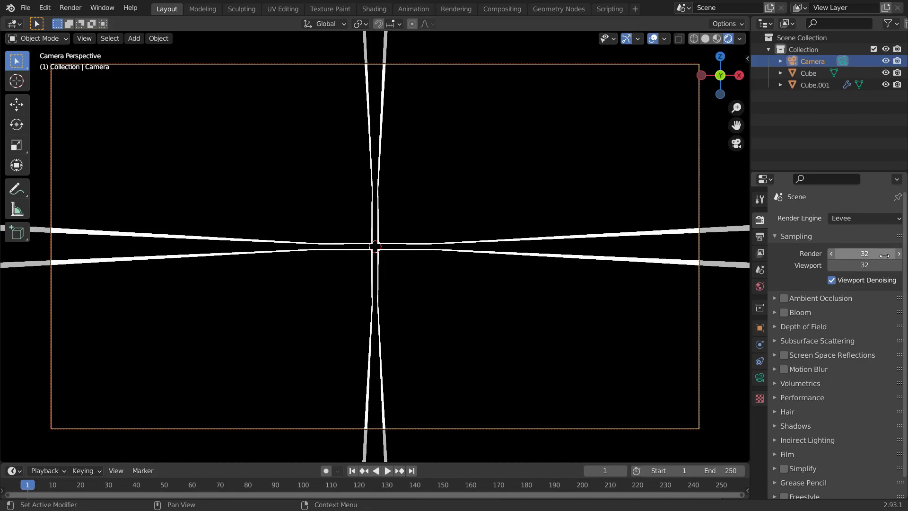
click(784, 312)
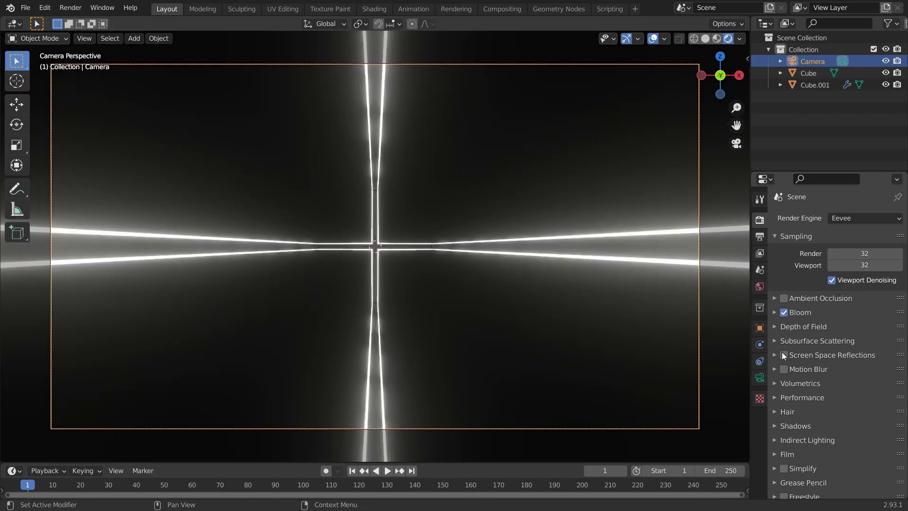
click(783, 356)
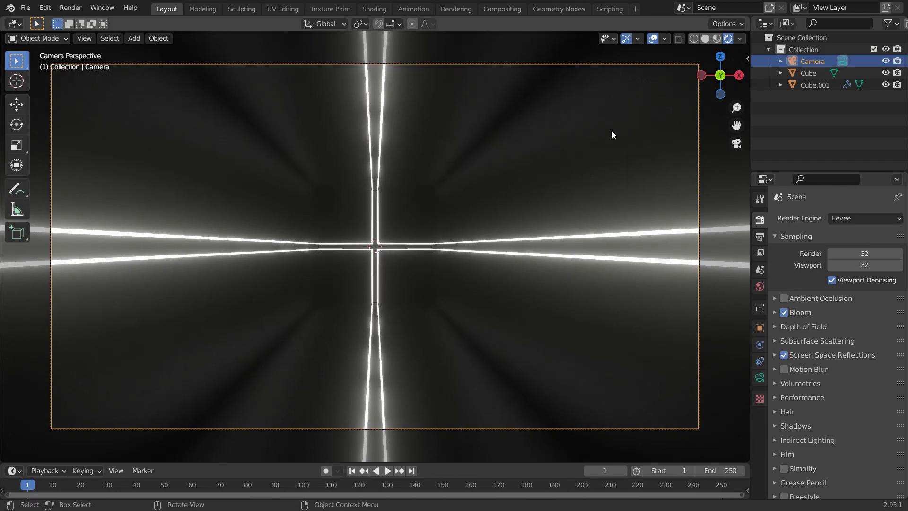
Enlarge the timeline area and turn it into a Shader Editor.
drag(535, 460, 426, 335)
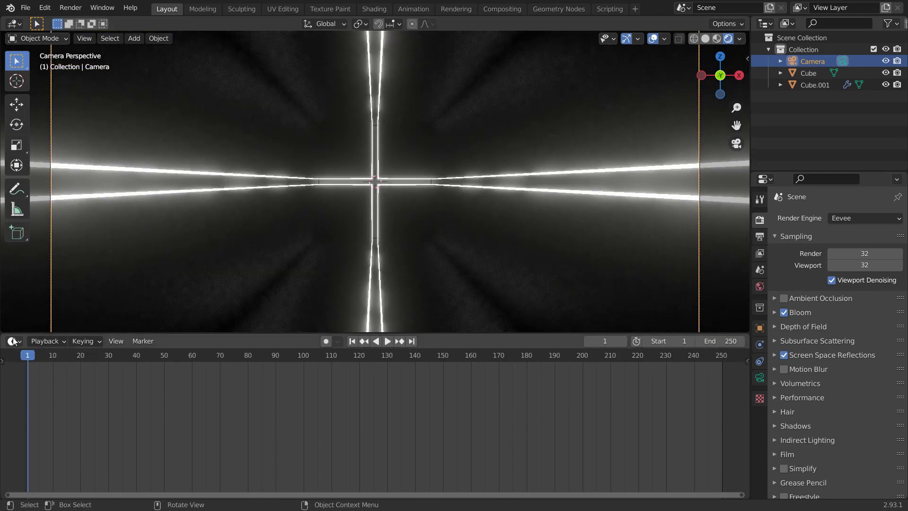
click(761, 286)
click(13, 341)
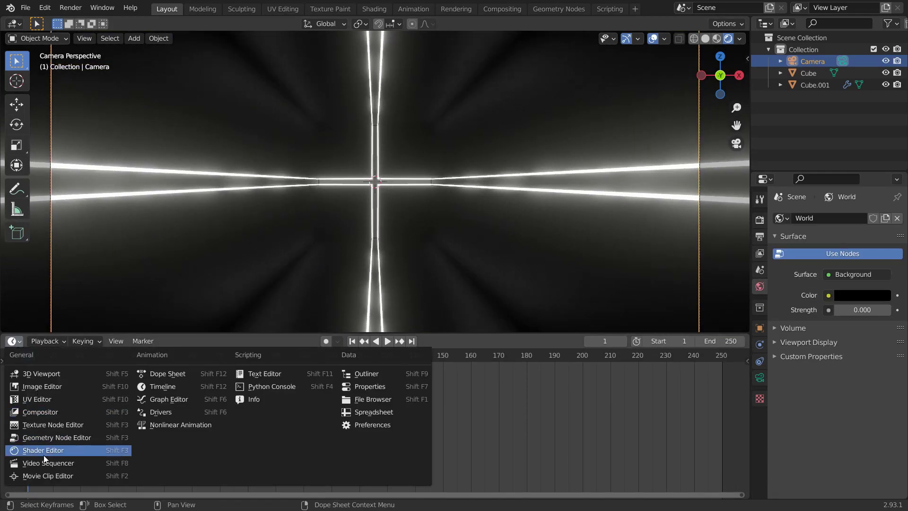
click(43, 451)
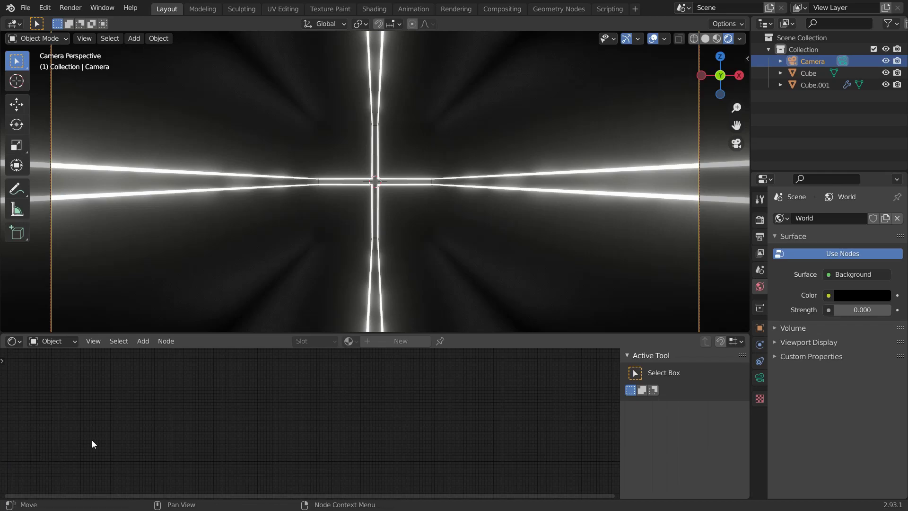
Select the original tunnel, create a new material for it and hide the node editor's sidebar.
click(503, 269)
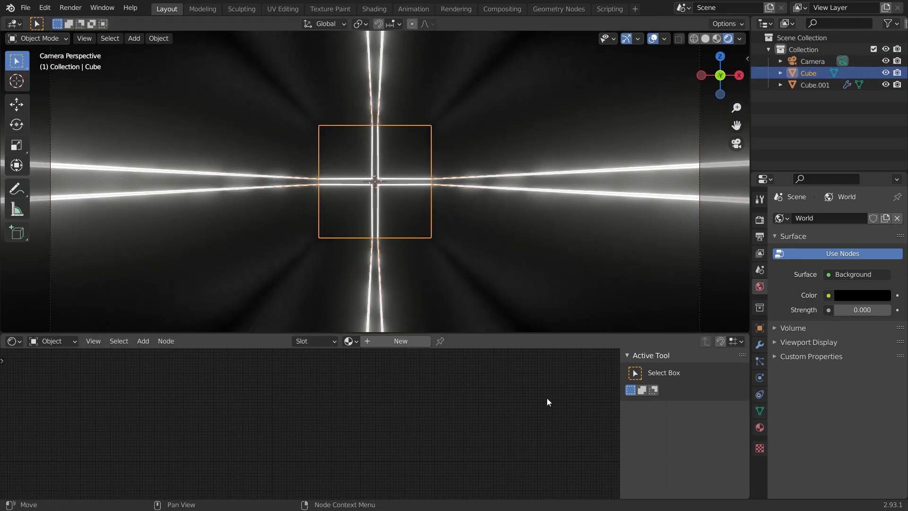
click(402, 343)
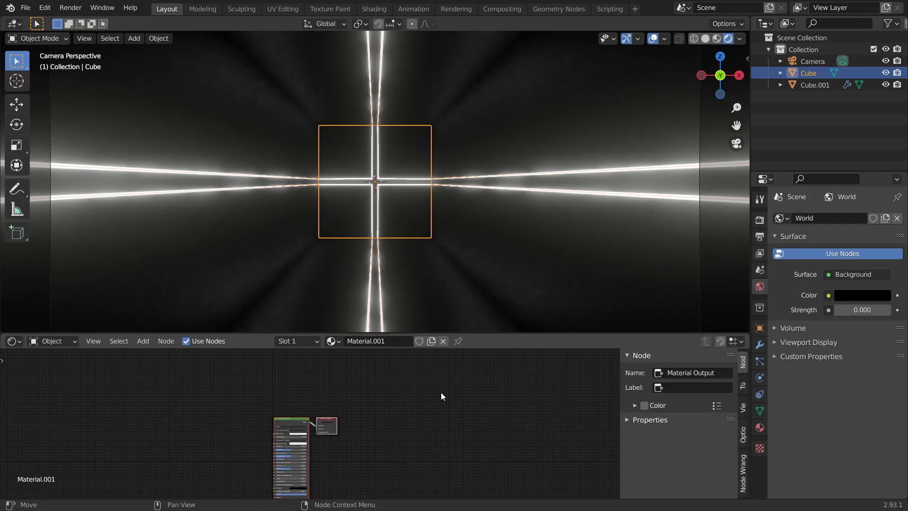
key(n)
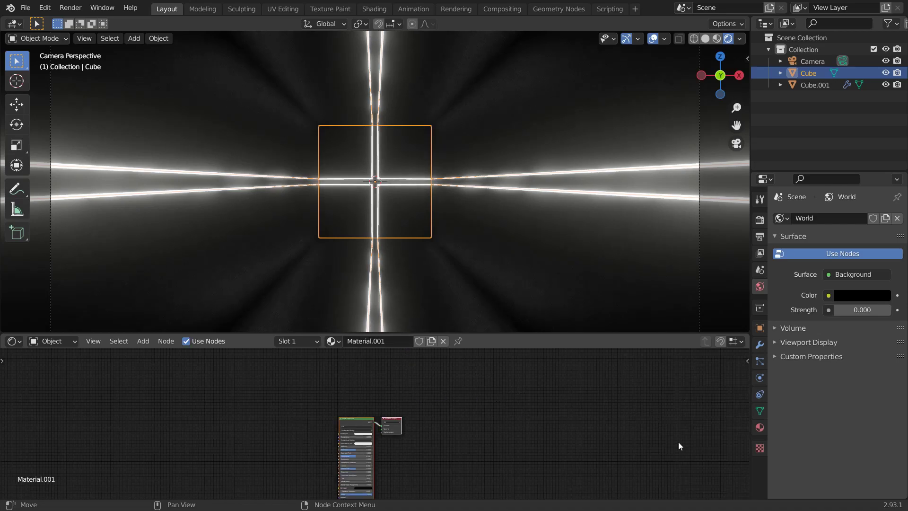
Set the tunnel material's Metallic to 1.000 and darken its base color to dark grey.
scroll(416, 427, up, 2)
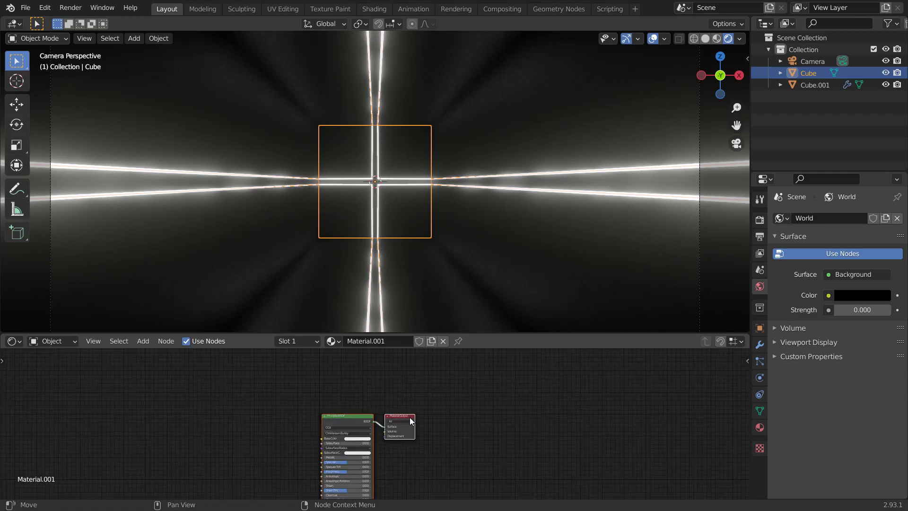
scroll(378, 418, up, 10)
middle_drag(439, 381, 584, 495)
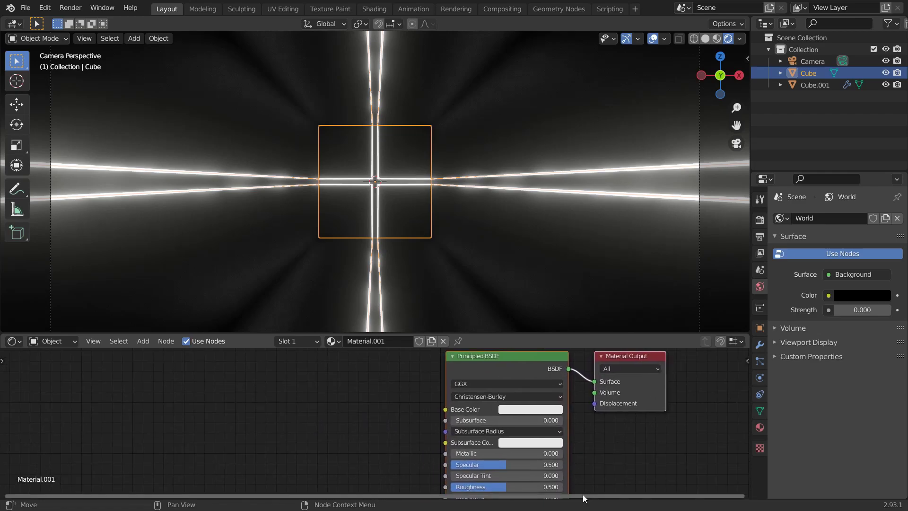
scroll(565, 459, up, 3)
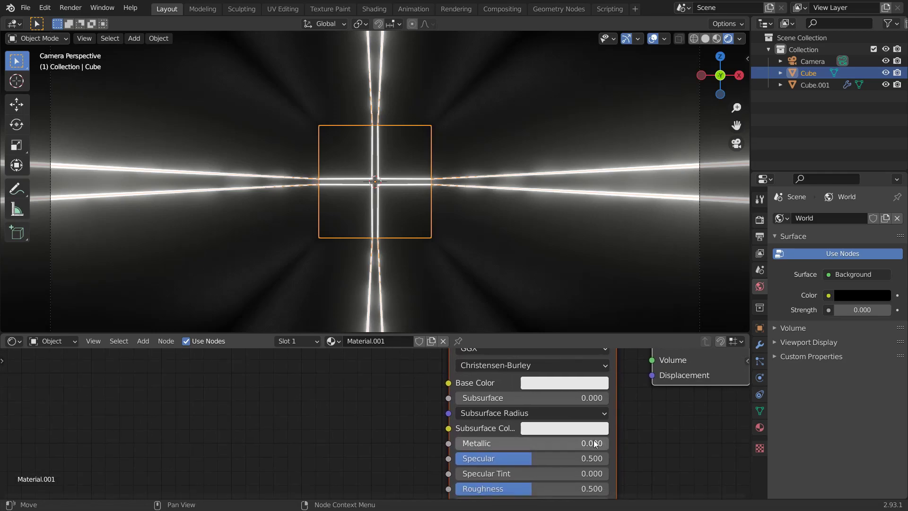
drag(520, 444, 609, 444)
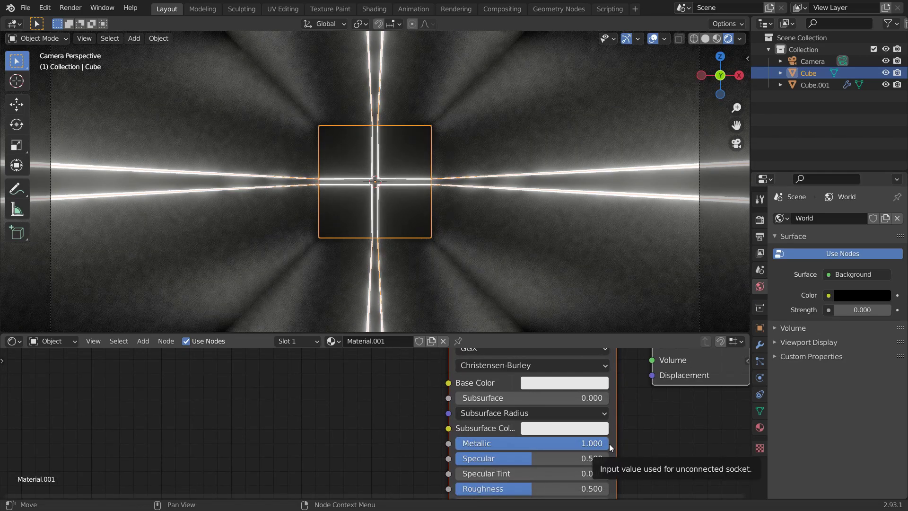
click(582, 383)
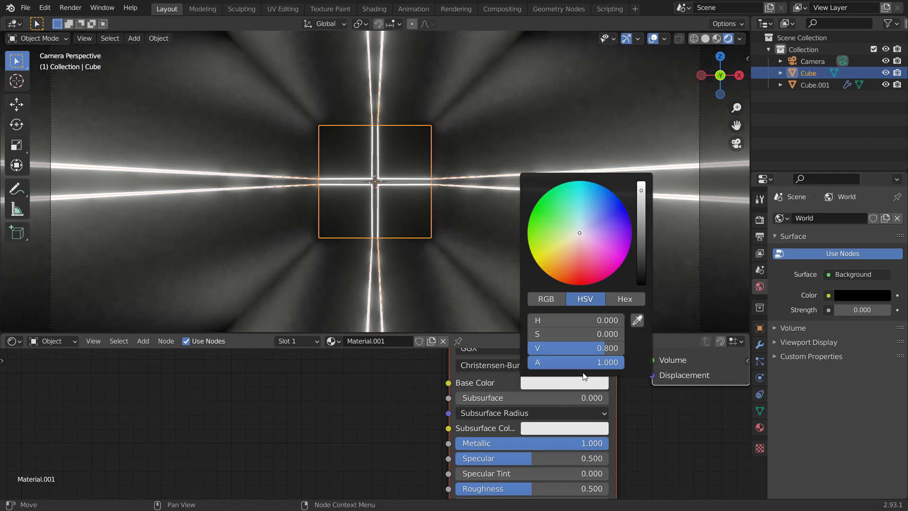
click(642, 258)
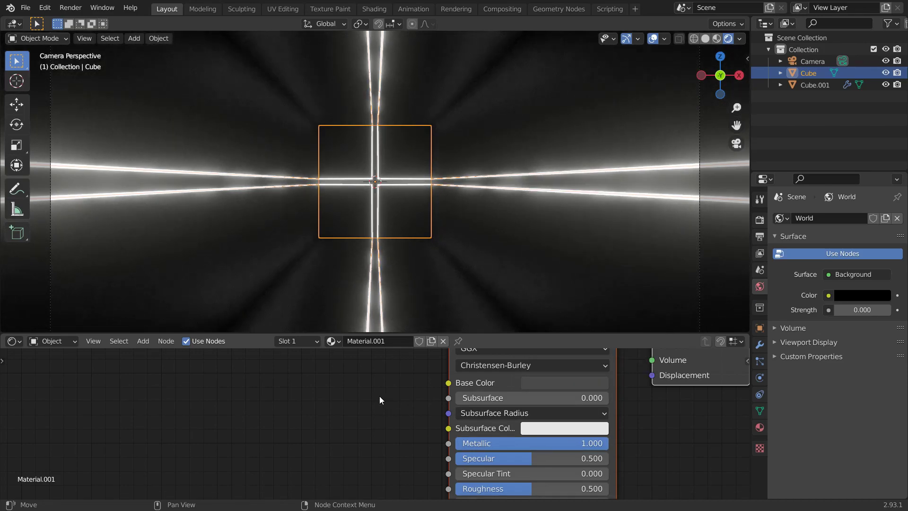
Add a Musgrave Texture node and connect its Height output to the Principled BSDF's Roughness.
scroll(379, 396, down, 2)
middle_drag(379, 398, 391, 416)
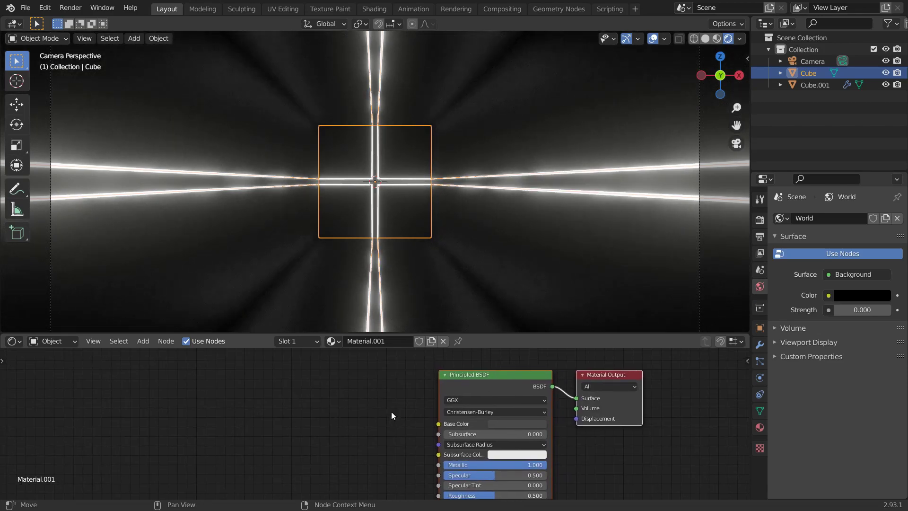
key(shift+a)
click(317, 372)
text(musgr)
click(336, 387)
click(258, 422)
middle_drag(395, 456, 395, 402)
drag(312, 372, 440, 442)
drag(291, 359, 263, 412)
Insert a ColorRamp node between the Musgrave Texture and the Roughness input.
key(shift+a)
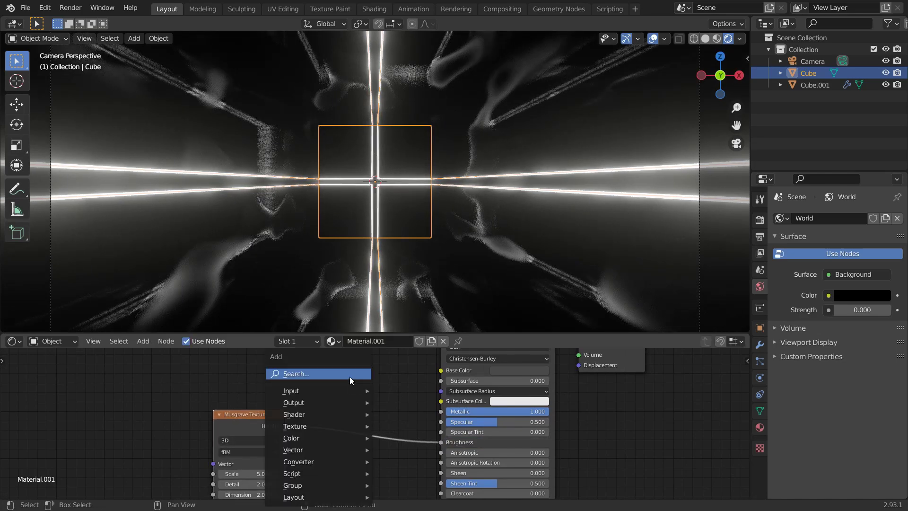
click(350, 377)
text(col)
click(369, 388)
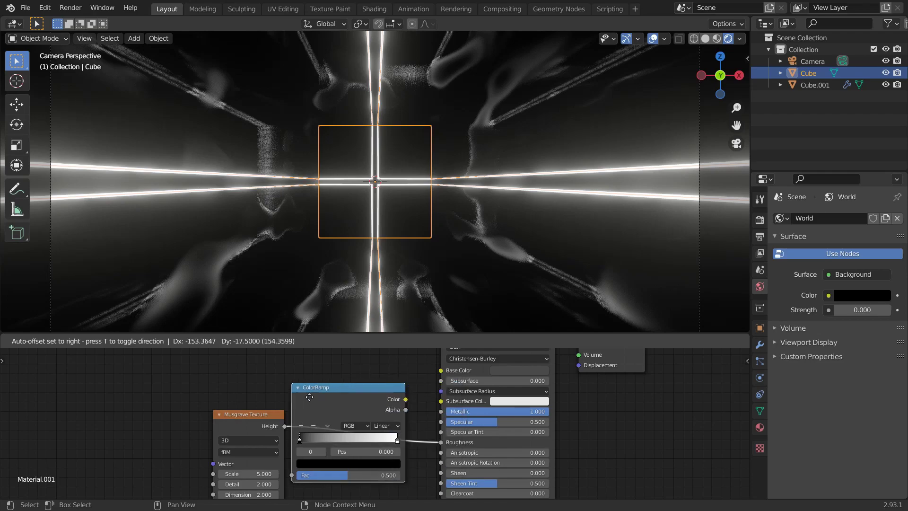
click(342, 398)
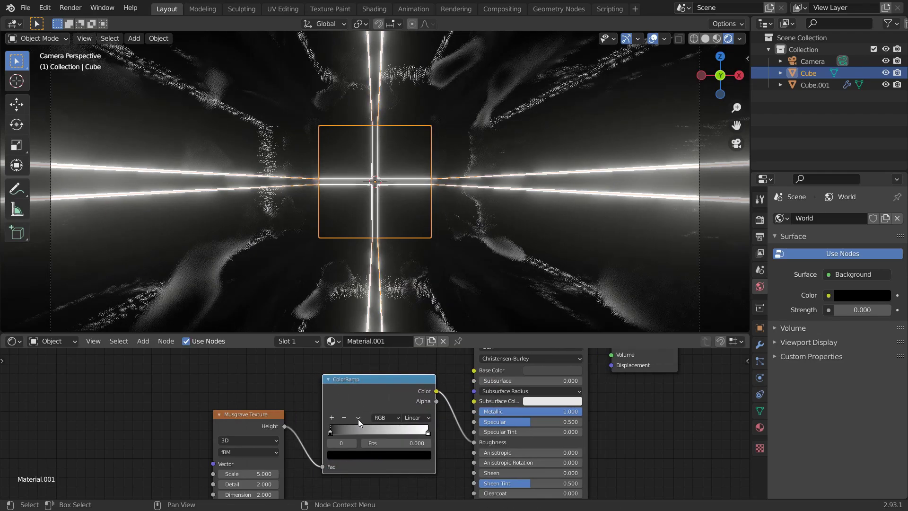
Flip the color ramp and move its black stop to position 0.413.
scroll(360, 418, up, 3)
click(344, 412)
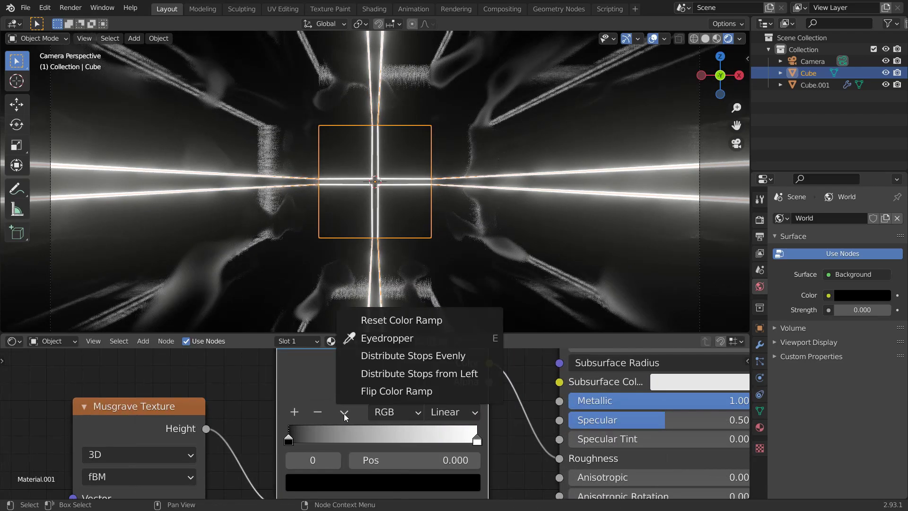
click(398, 392)
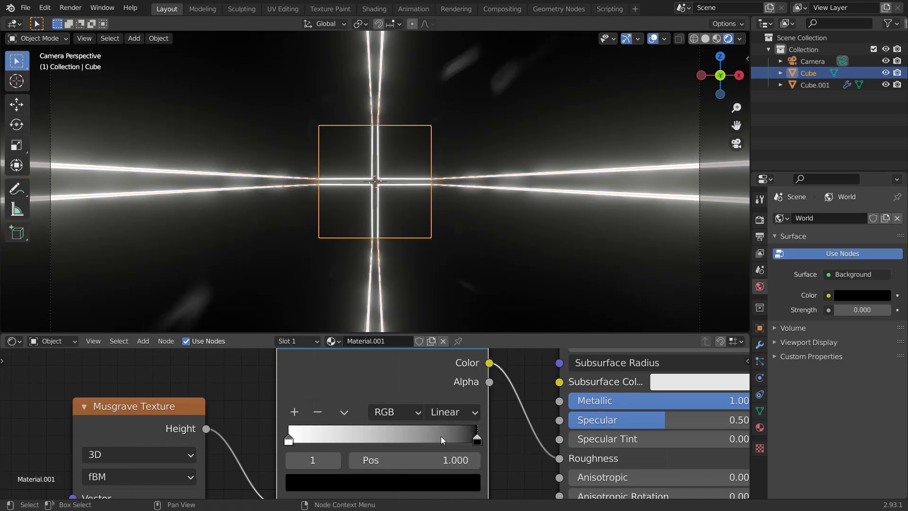
drag(477, 441, 367, 441)
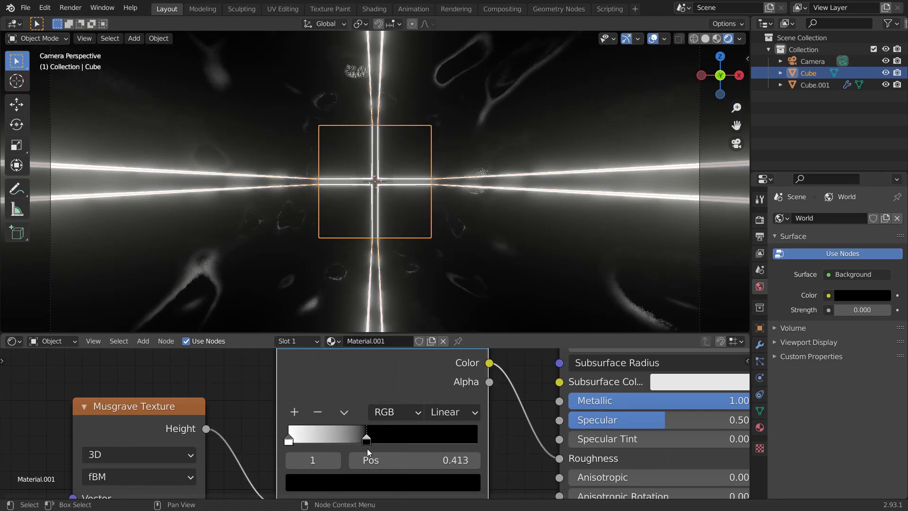
Lighten the color ramp's black stop to dark grey and darken its white stop to light grey.
click(385, 481)
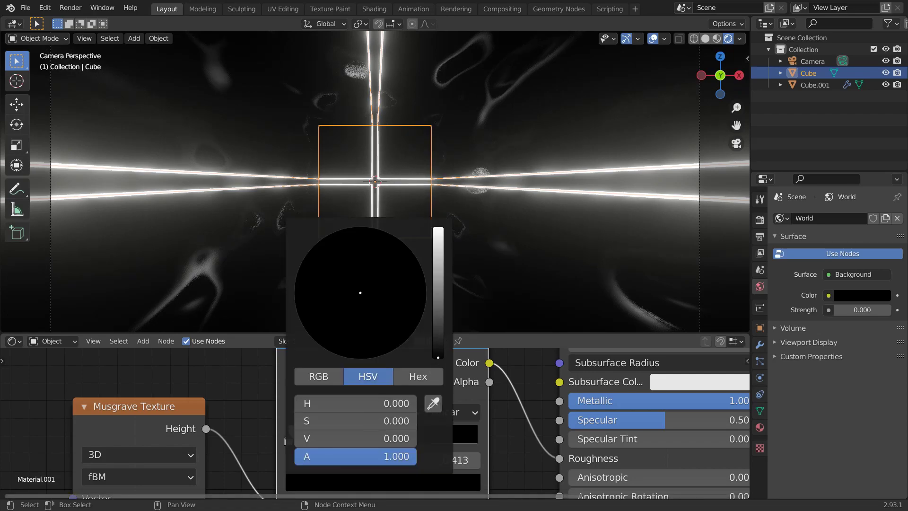
click(287, 441)
click(367, 482)
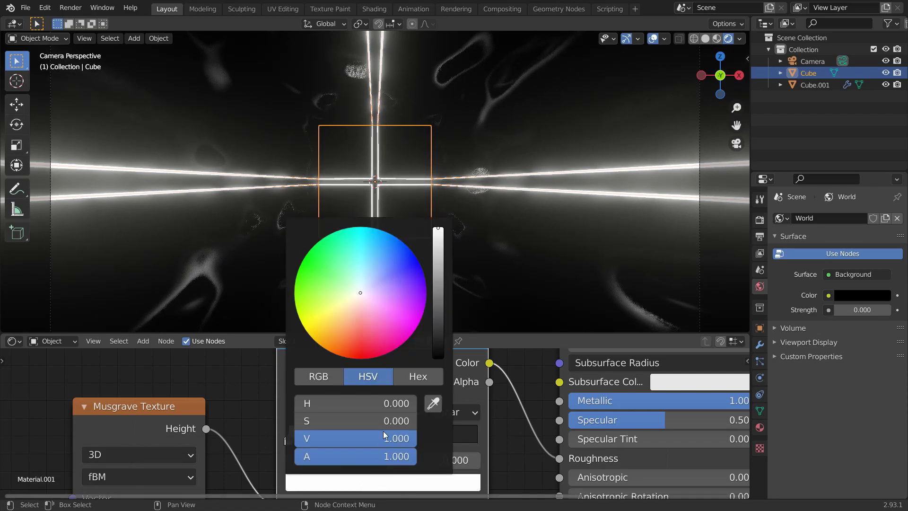
drag(439, 257, 438, 247)
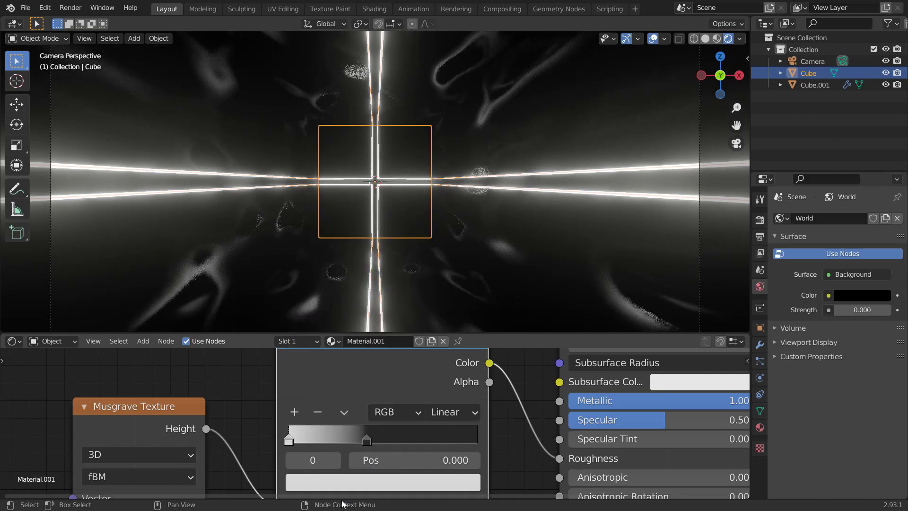
scroll(259, 384, down, 3)
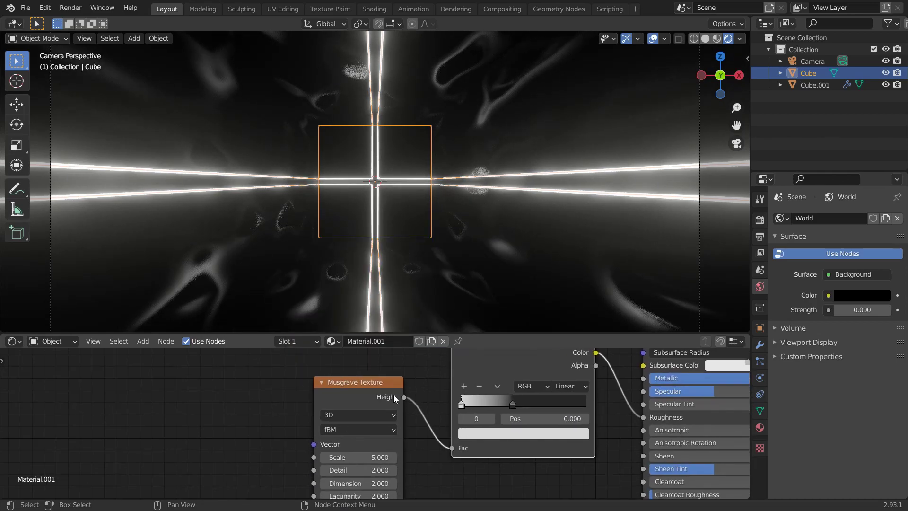
Search the add-on preferences for "node" and check whether Node Wrangler is enabled.
click(50, 7)
click(66, 180)
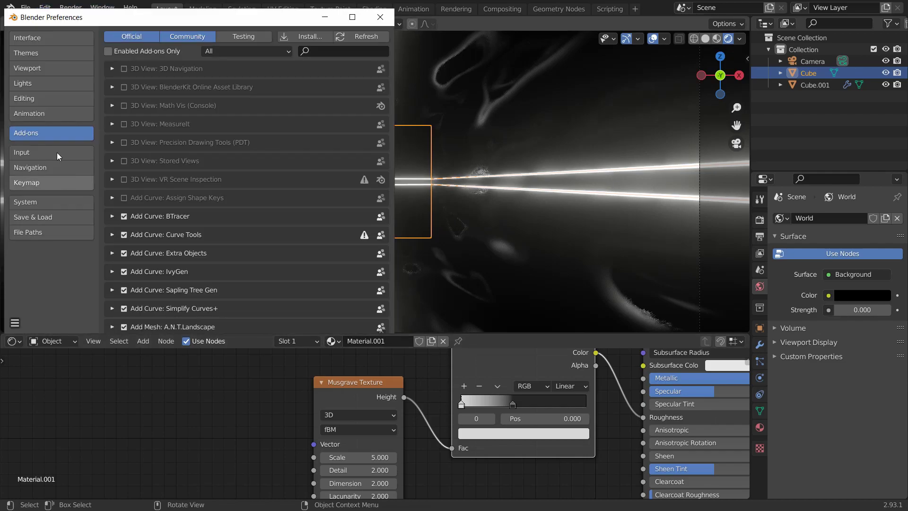
click(341, 53)
text(node)
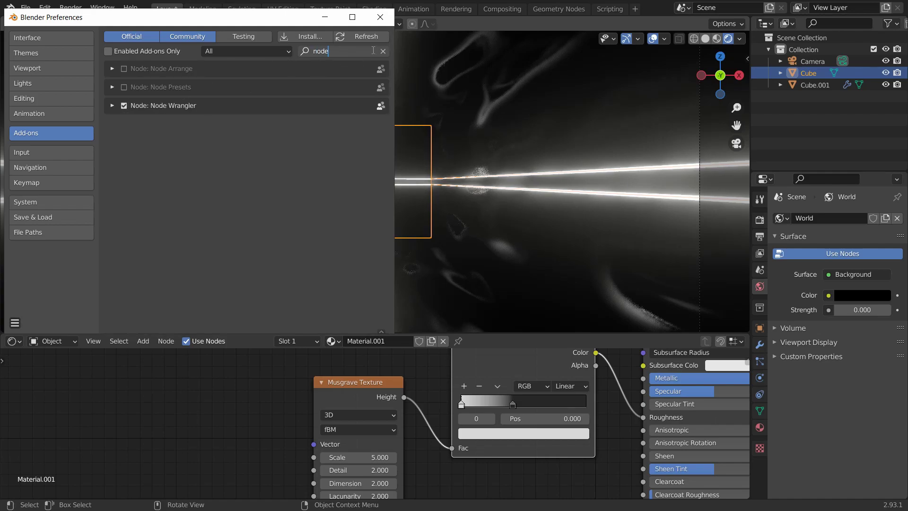
click(382, 22)
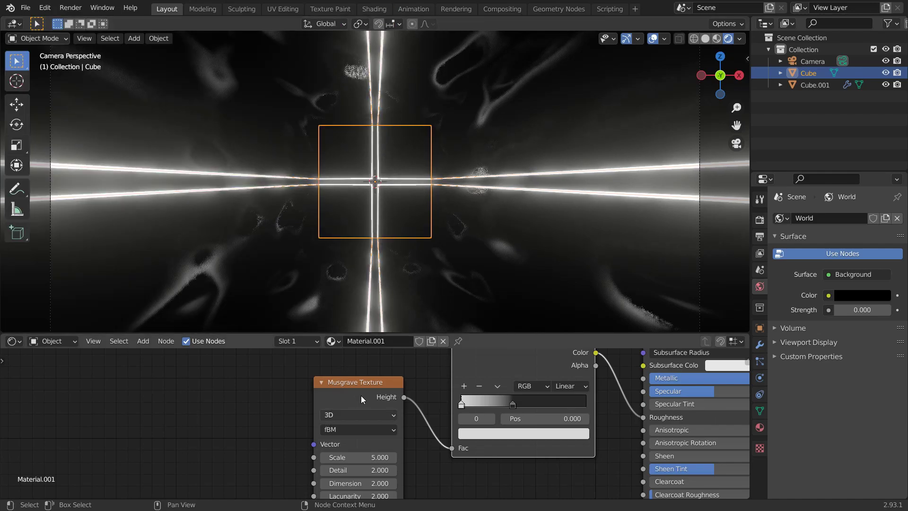
Add Texture Coordinate and Mapping nodes to the Musgrave Texture and feed the Object coordinates into the Mapping node's Vector.
scroll(359, 399, down, 1)
scroll(374, 194, down, 2)
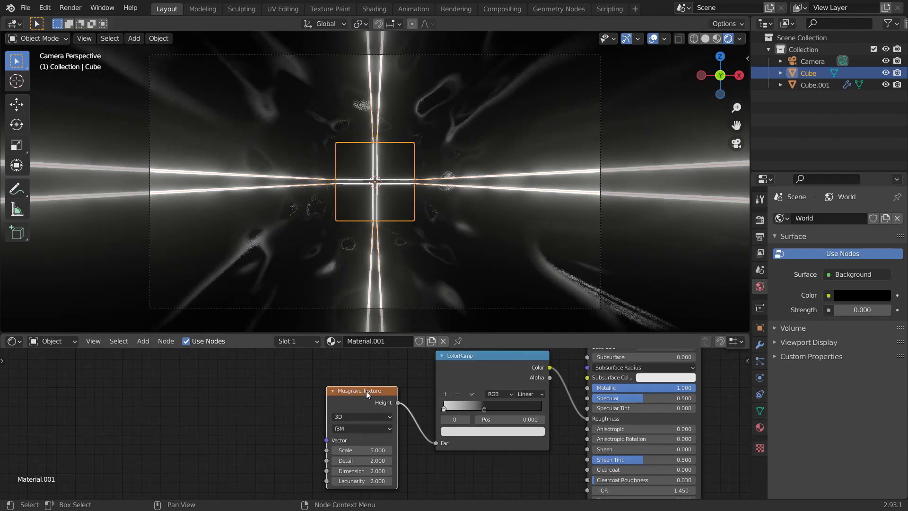
key(ctrl+t)
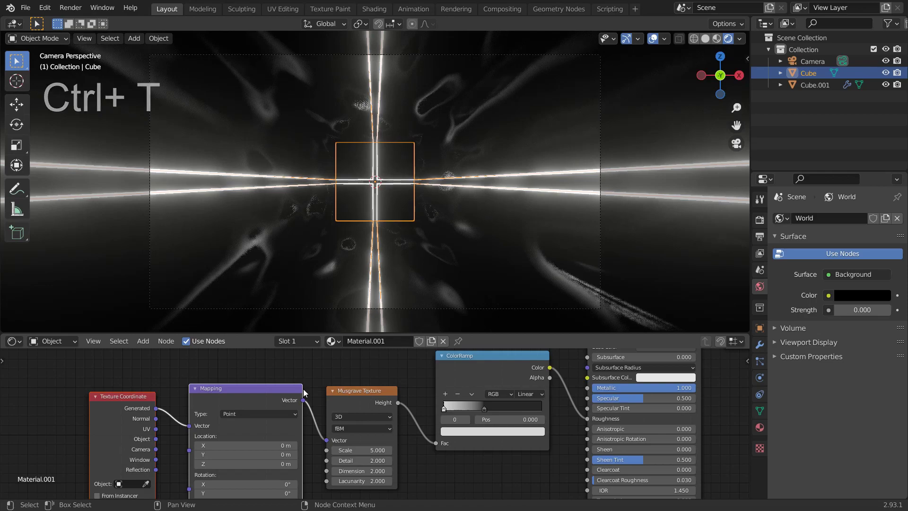
drag(156, 439, 190, 426)
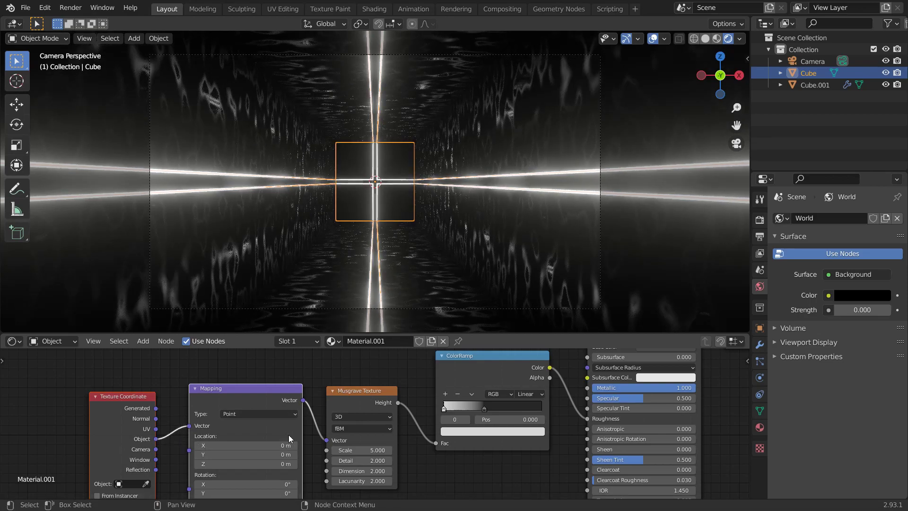
Set the Musgrave Texture's Scale to 1, Detail to 10 and Dimension to 1.2.
scroll(416, 460, up, 3)
click(410, 414)
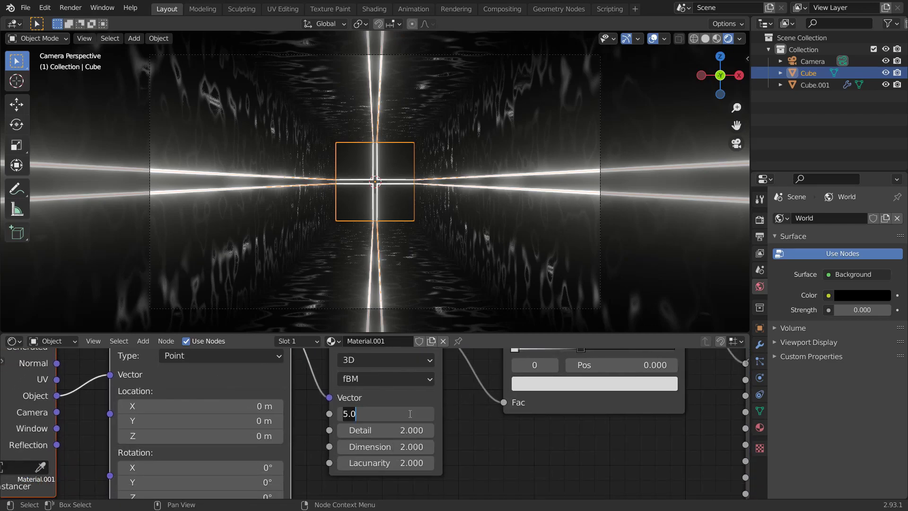
text(1)
key(Return)
click(411, 429)
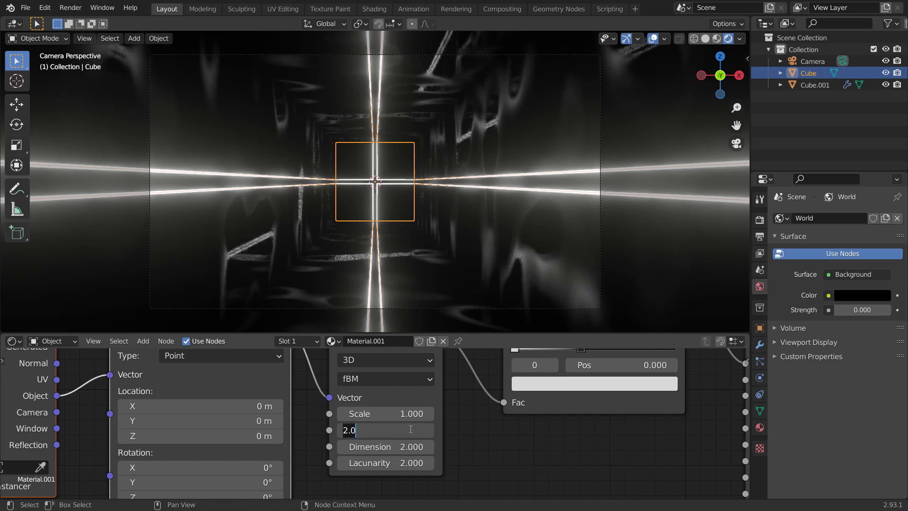
key(Return)
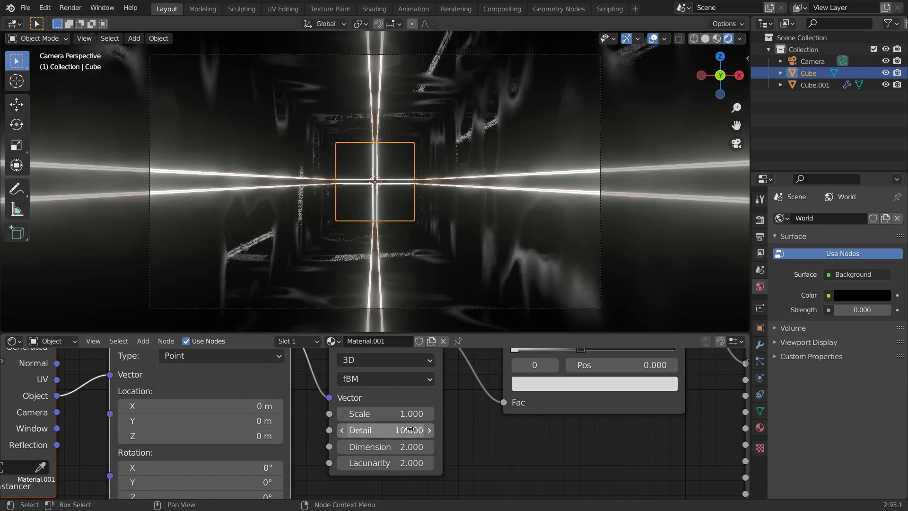
click(410, 447)
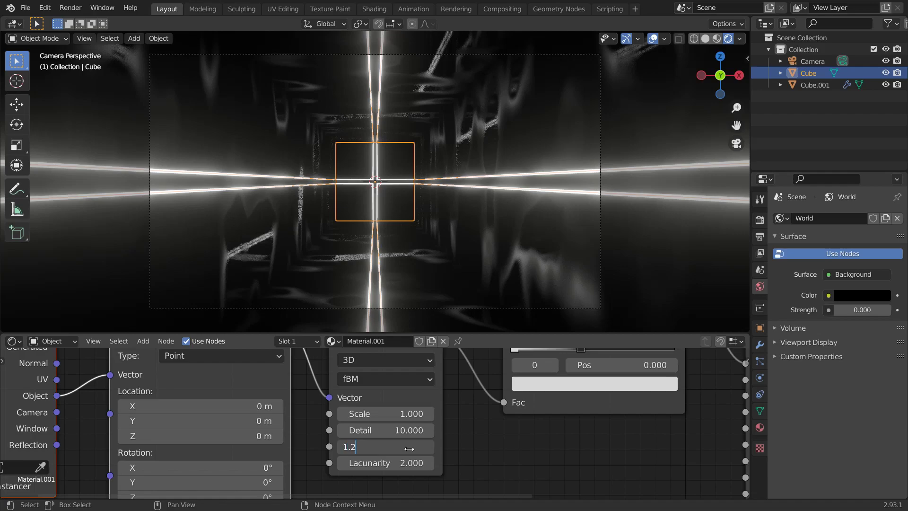
key(Return)
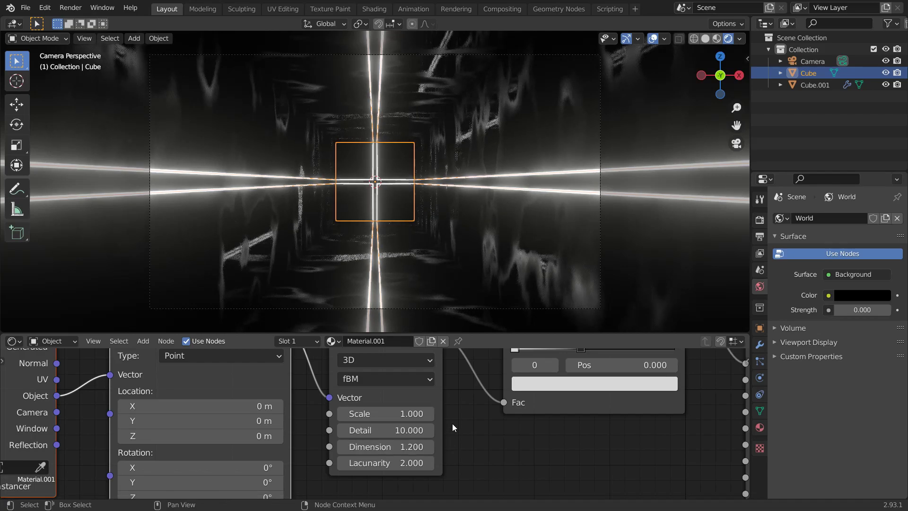
Add a Bump node and connect its Normal output to the Principled BSDF's Normal input.
scroll(323, 423, down, 5)
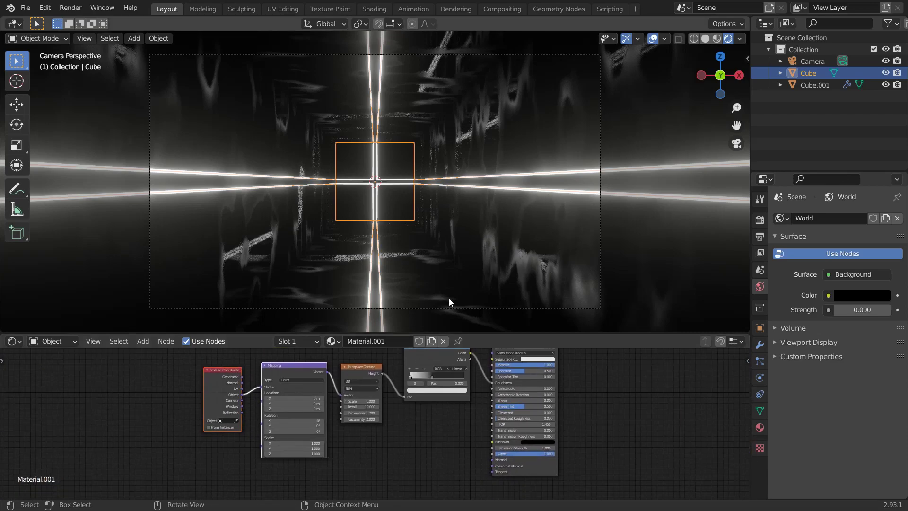
scroll(425, 414, up, 5)
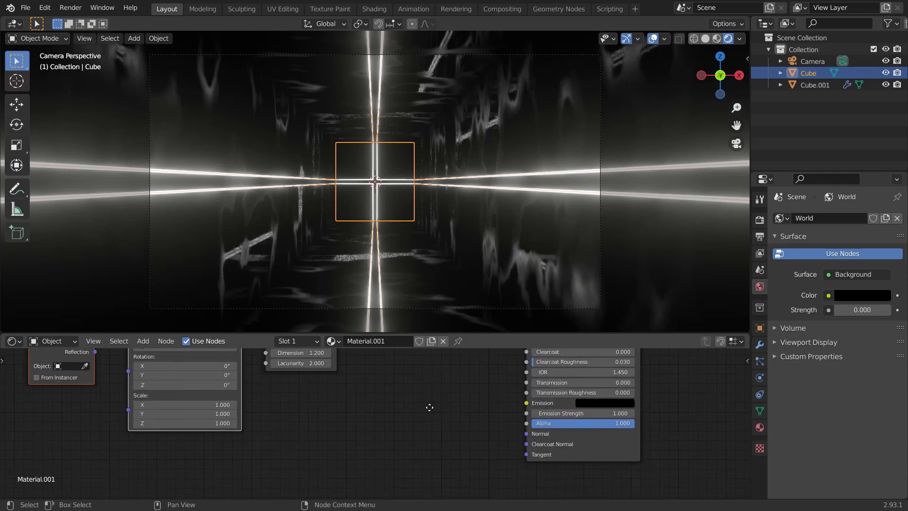
scroll(419, 409, up, 2)
key(shift+a)
click(412, 376)
text(bump)
key(Return)
click(506, 406)
drag(495, 420, 527, 461)
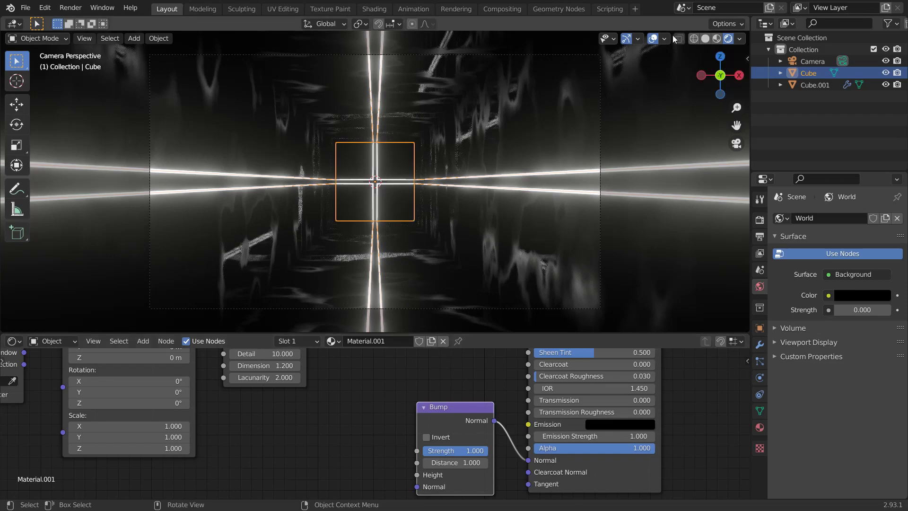
Hide the viewport overlays and connect the Musgrave Texture's Height output to the Bump node's Height input.
click(653, 38)
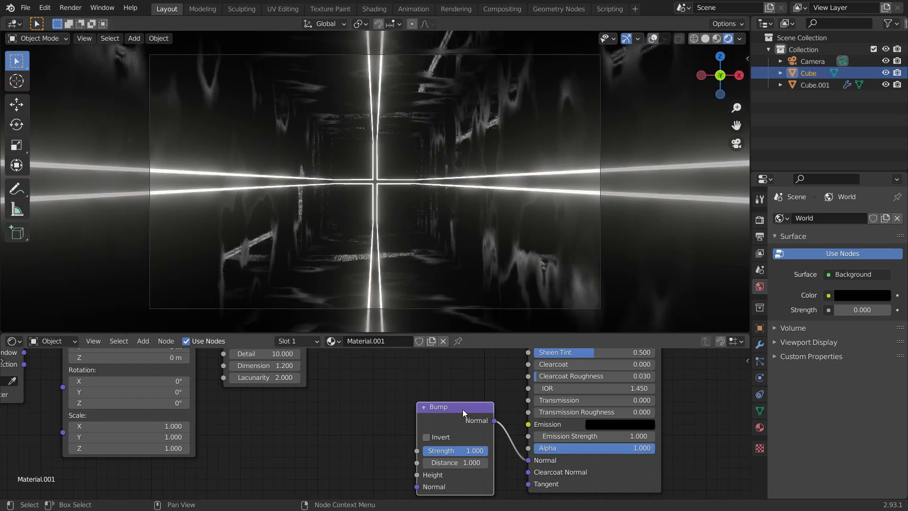
middle_drag(382, 397, 429, 444)
scroll(469, 410, down, 1)
scroll(435, 410, down, 1)
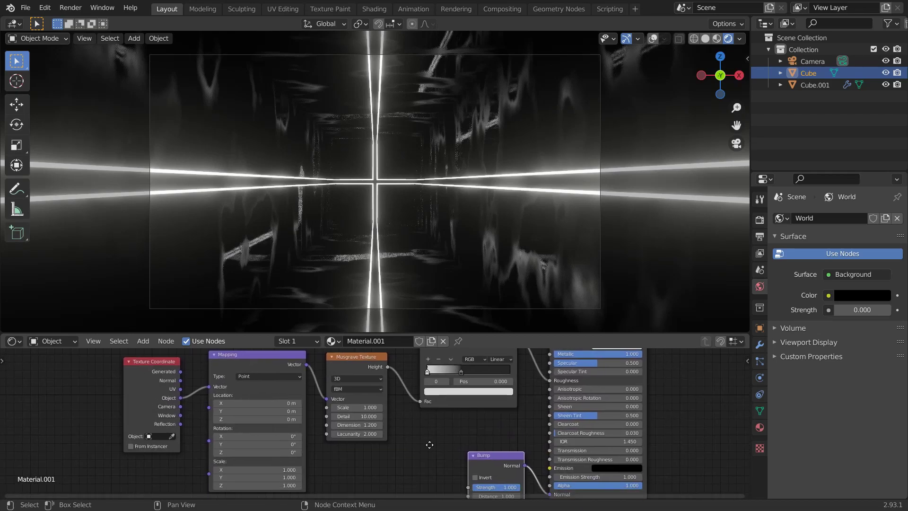
drag(388, 368, 451, 456)
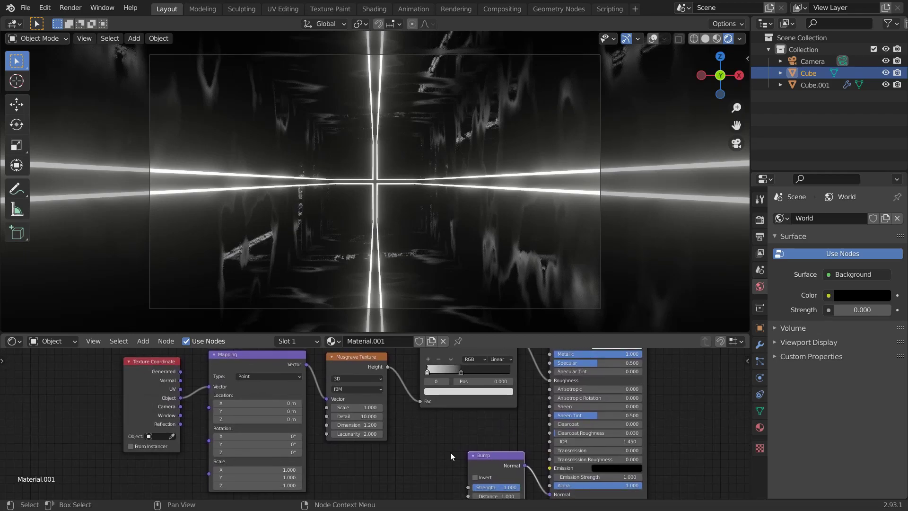
middle_drag(399, 420, 359, 416)
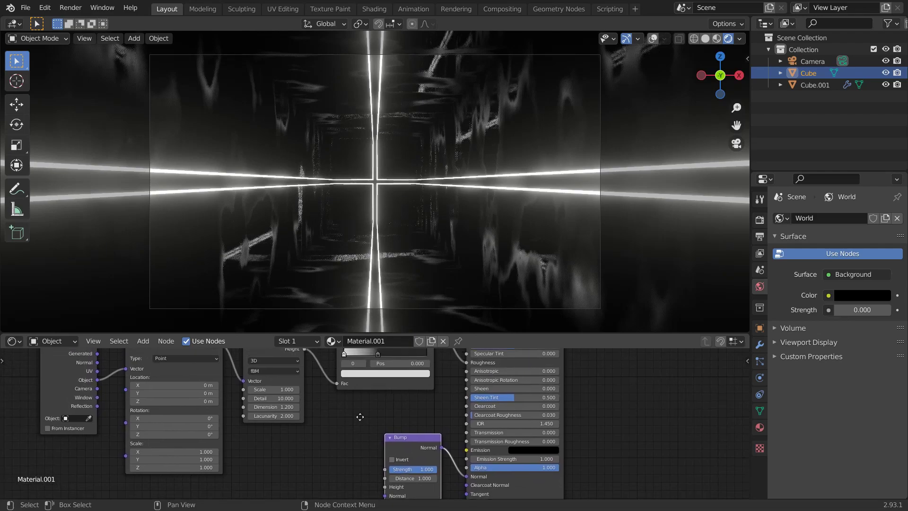
drag(304, 349, 384, 486)
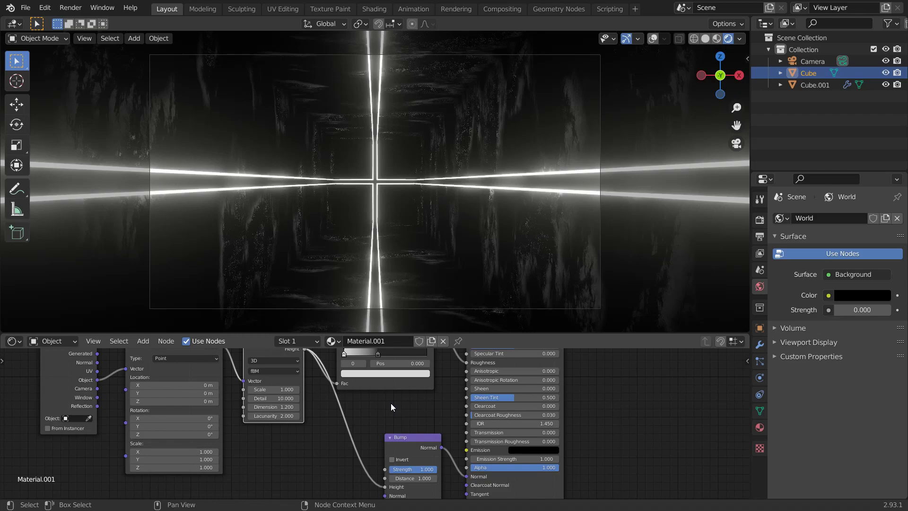
Try a Bump node Strength of 0.5 and settle on 0.2.
scroll(408, 441, up, 7)
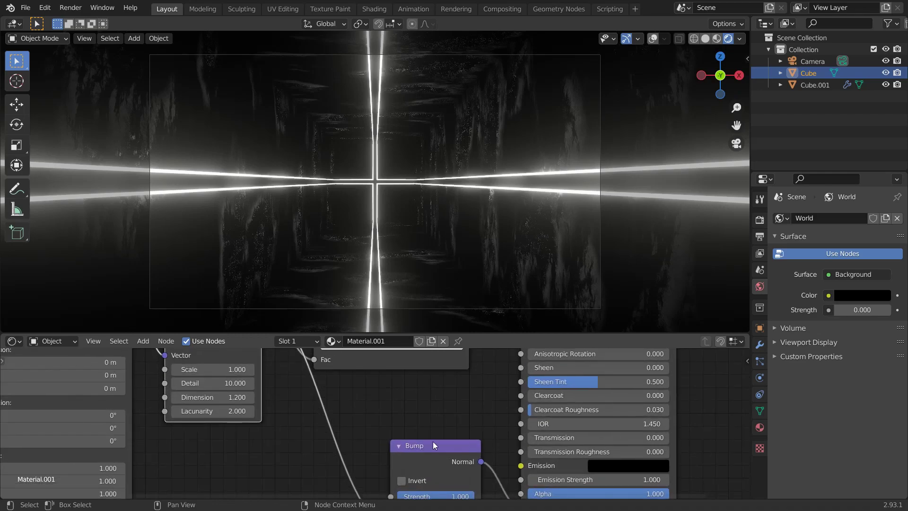
middle_drag(439, 451, 426, 400)
scroll(449, 416, up, 5)
middle_drag(462, 424, 492, 398)
scroll(491, 399, down, 1)
double_click(532, 449)
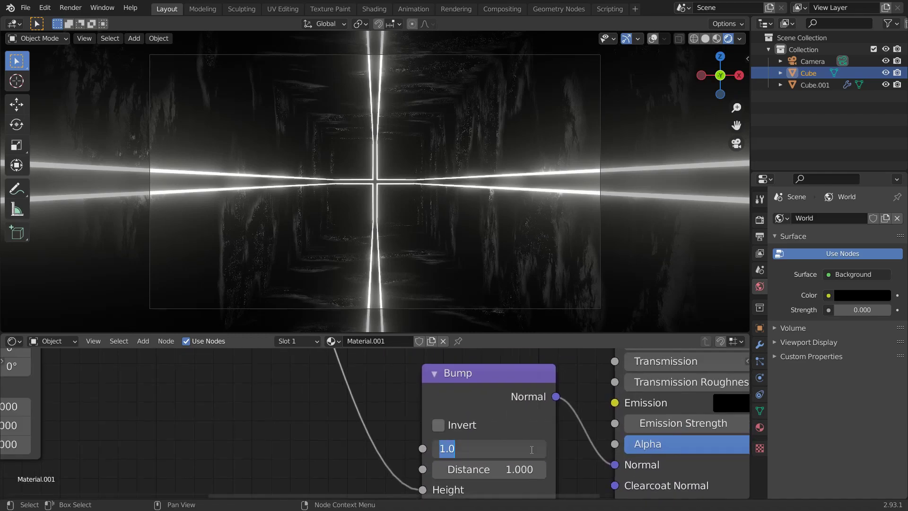
text(.5)
key(Return)
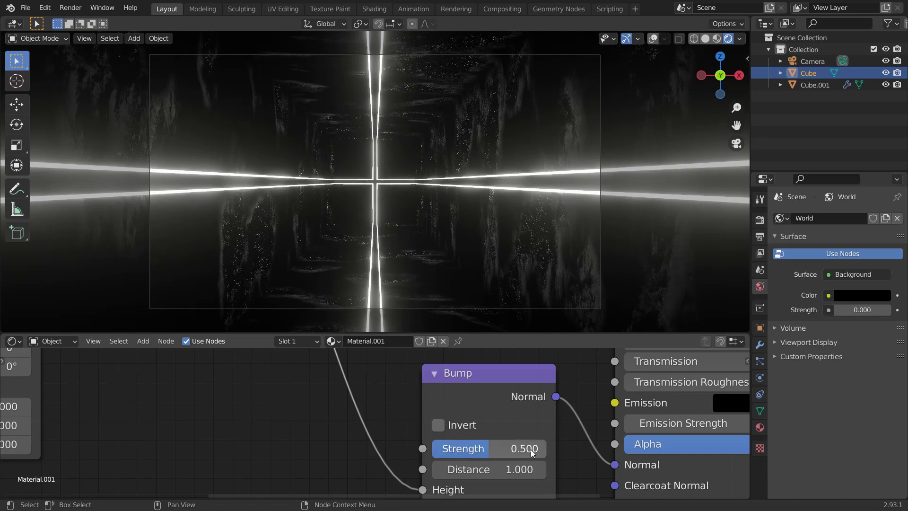
double_click(532, 449)
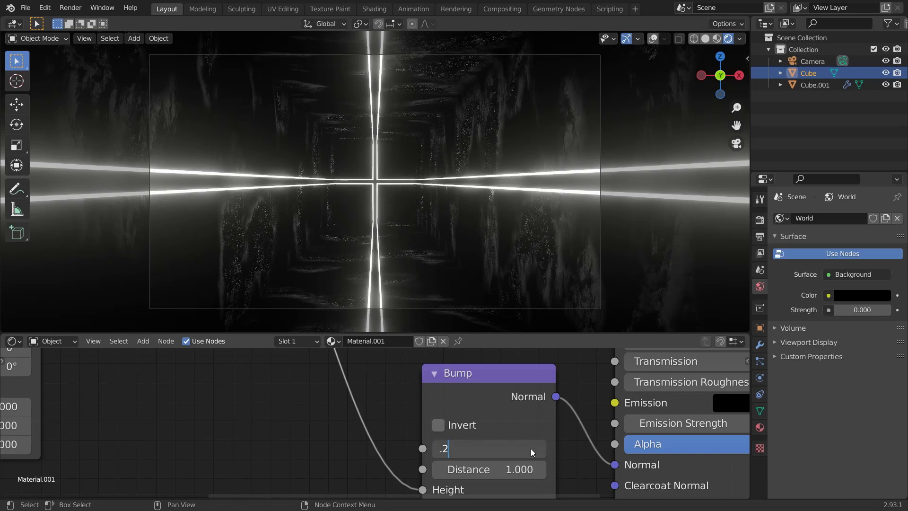
key(Return)
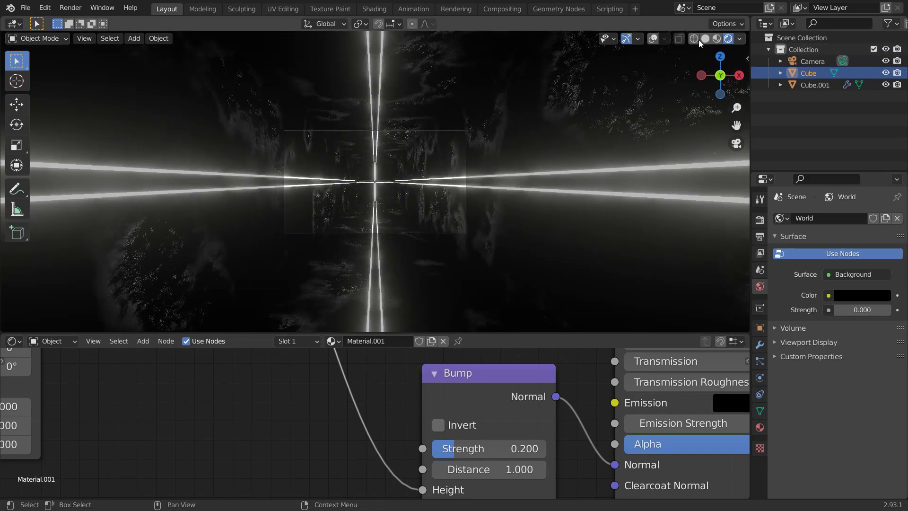
Switch the viewport to solid shading with overlays shown and add an area light to the scene.
click(703, 39)
click(653, 39)
middle_drag(625, 76, 425, 152)
key(shift+a)
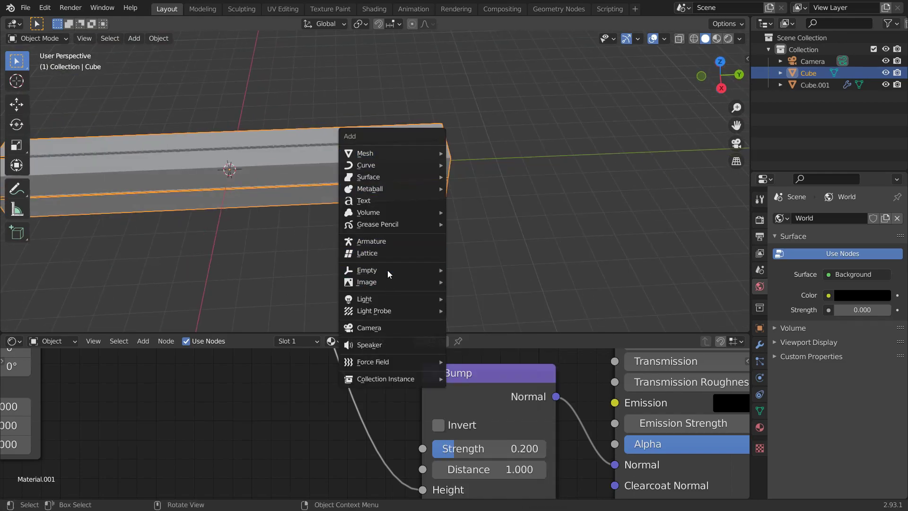
mouse_move(376, 299)
click(481, 338)
Rotate the area light in the right orthographic view so it points along the tunnel toward negative Y.
middle_drag(563, 126, 440, 132)
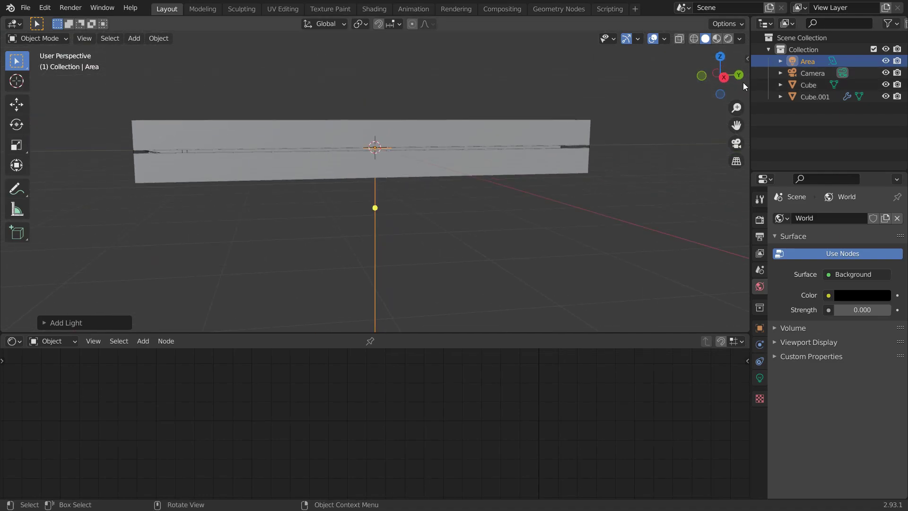
click(724, 76)
scroll(539, 137, up, 1)
shift+middle_drag(586, 122, 595, 147)
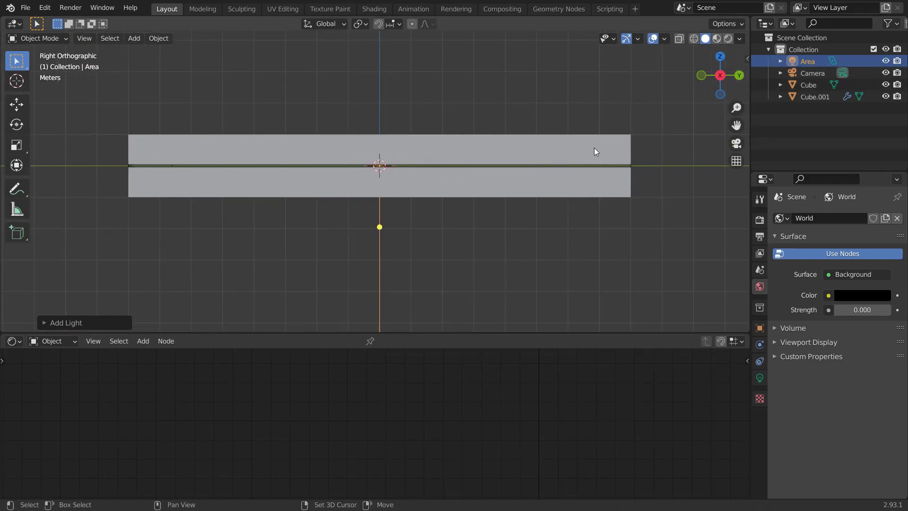
key(r)
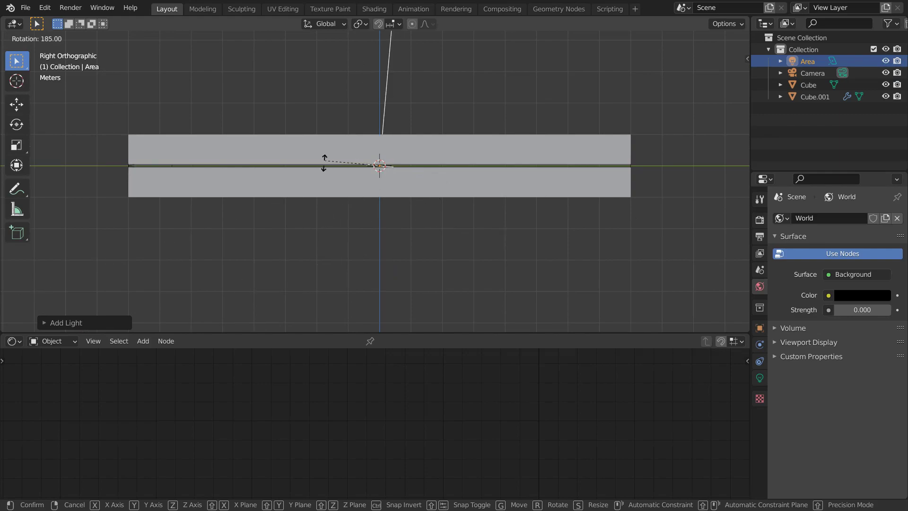
click(381, 187)
Move the area light along the Y axis to the tunnel's positive-Y end, opposite the camera.
shift+middle_drag(563, 145, 507, 148)
key(g)
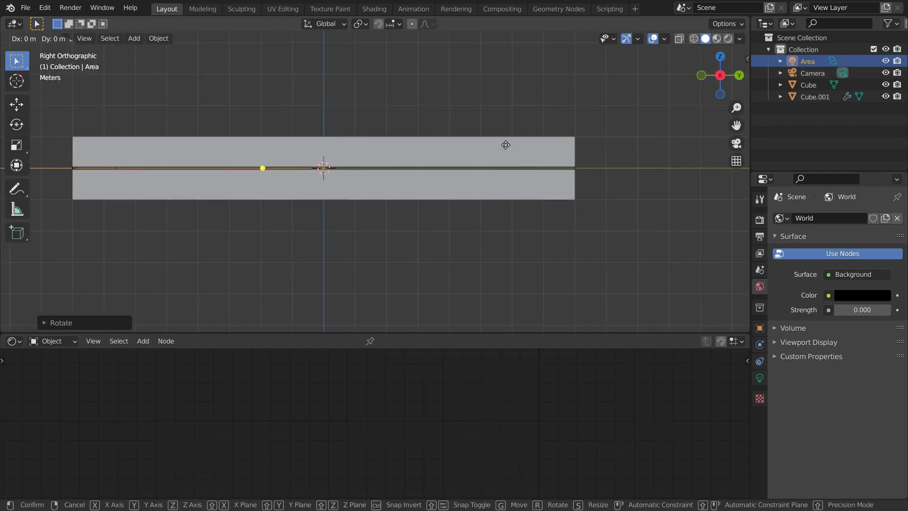
key(y)
ctrl+click(19, 187)
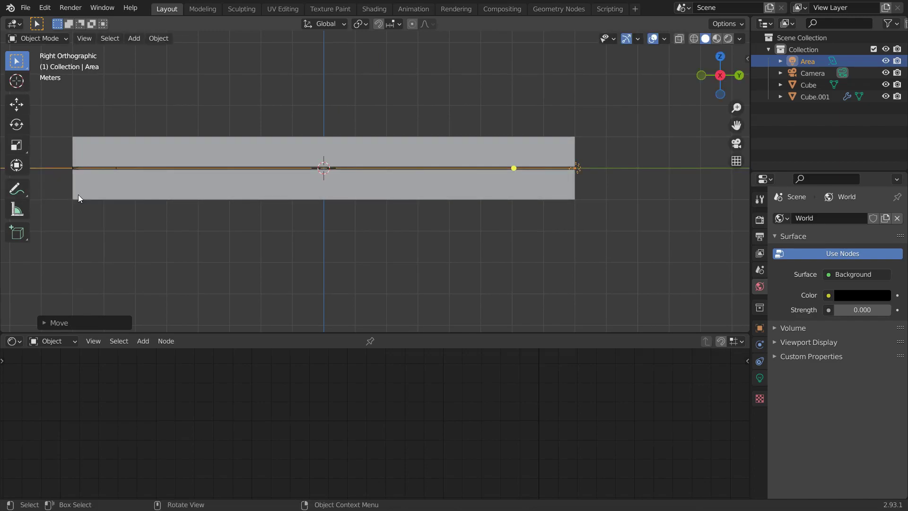
middle_drag(94, 189, 283, 180)
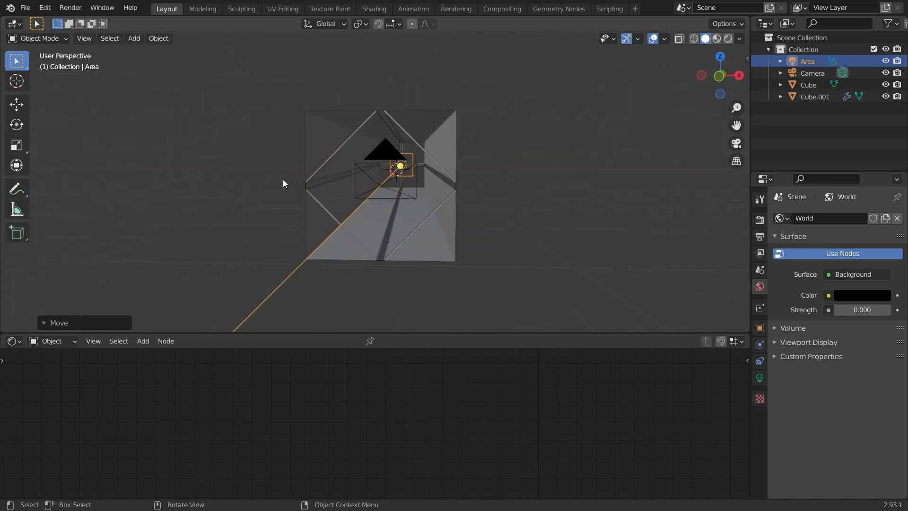
From the camera view, set the area light's size to 2 m and its power to 200 W.
key(KP_0)
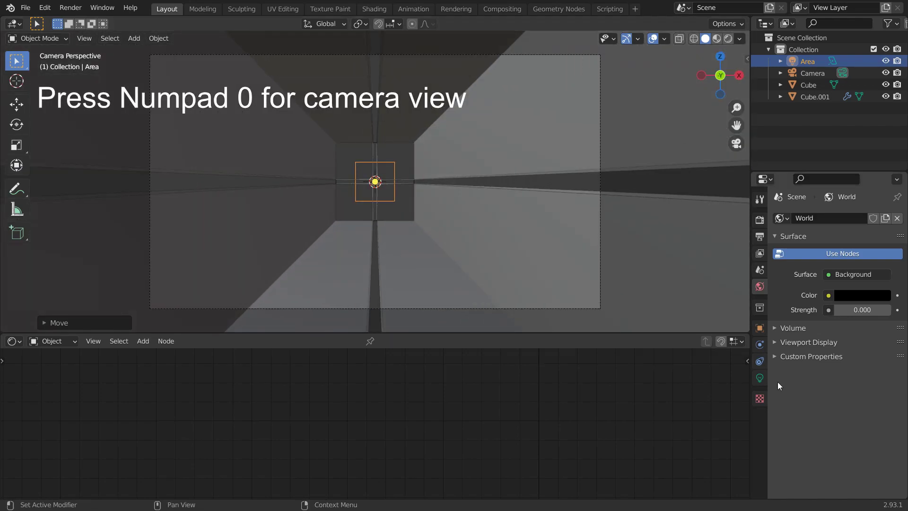
click(760, 378)
click(856, 369)
text(2)
key(Return)
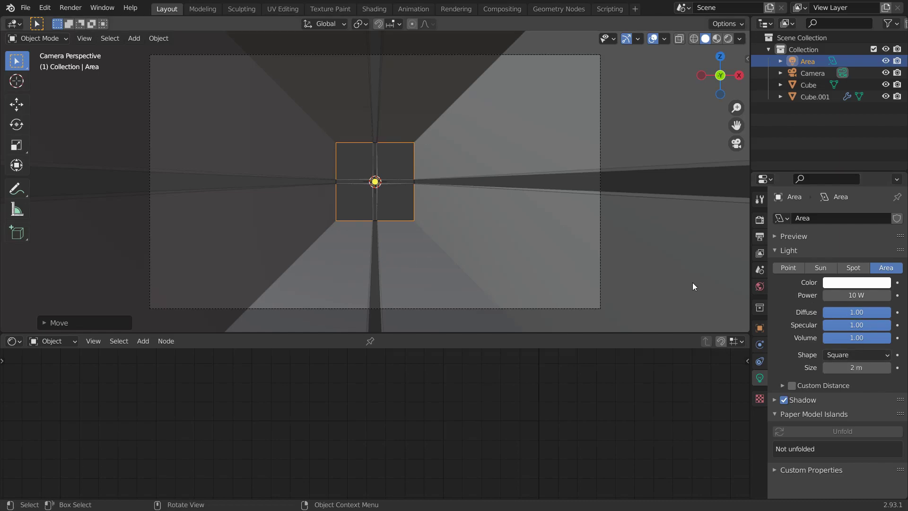
click(866, 297)
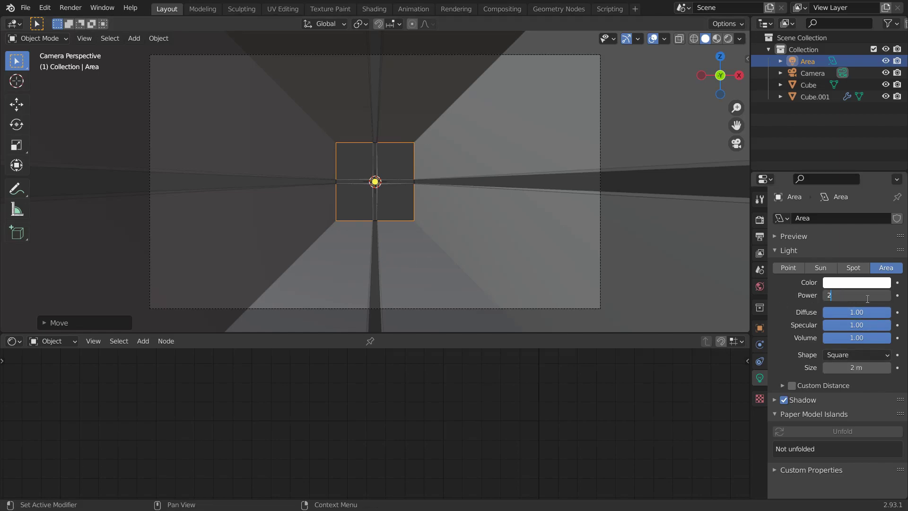
key(Return)
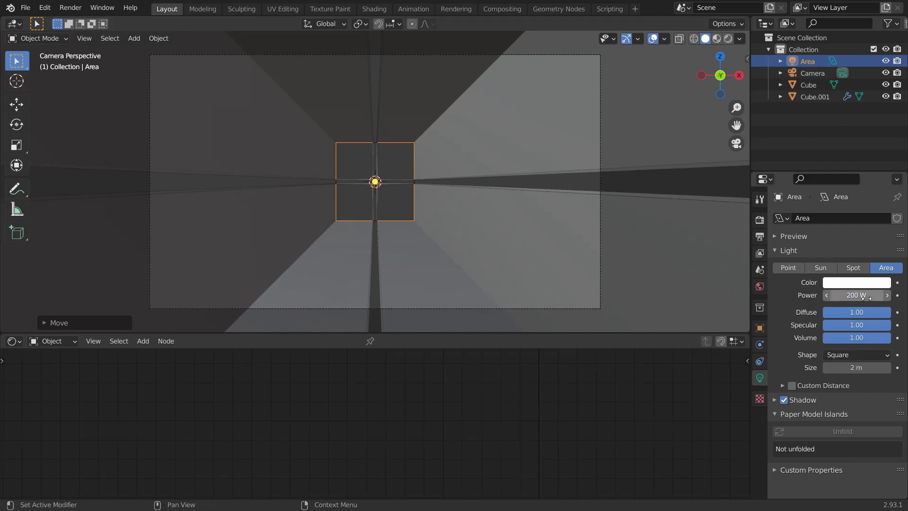
Switch the viewport to rendered shading and give the area light a light blue color.
click(730, 39)
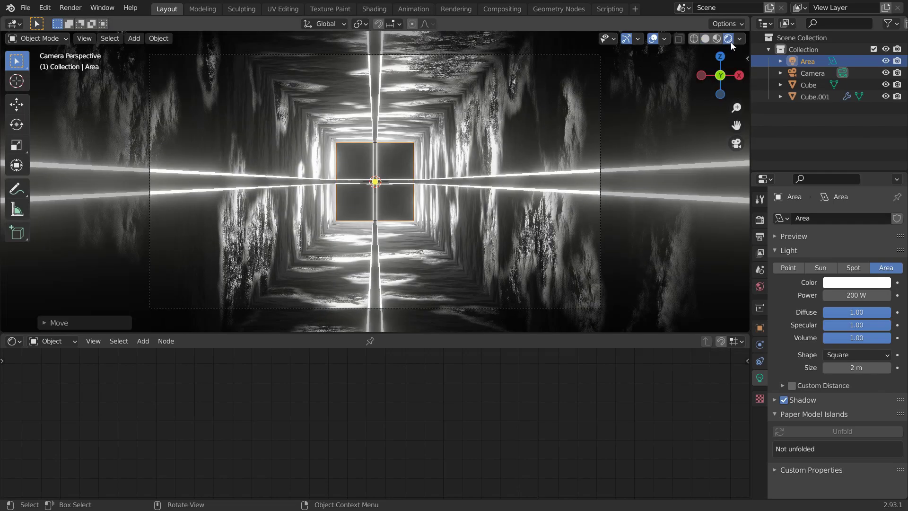
click(851, 284)
click(842, 143)
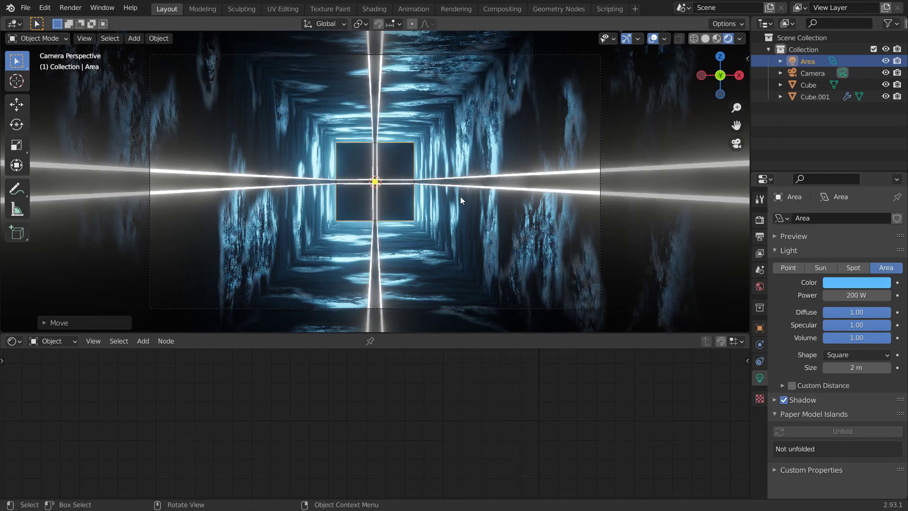
Set the wireframe's emission color to blue with hue 0.638 and saturation 0.896.
click(396, 181)
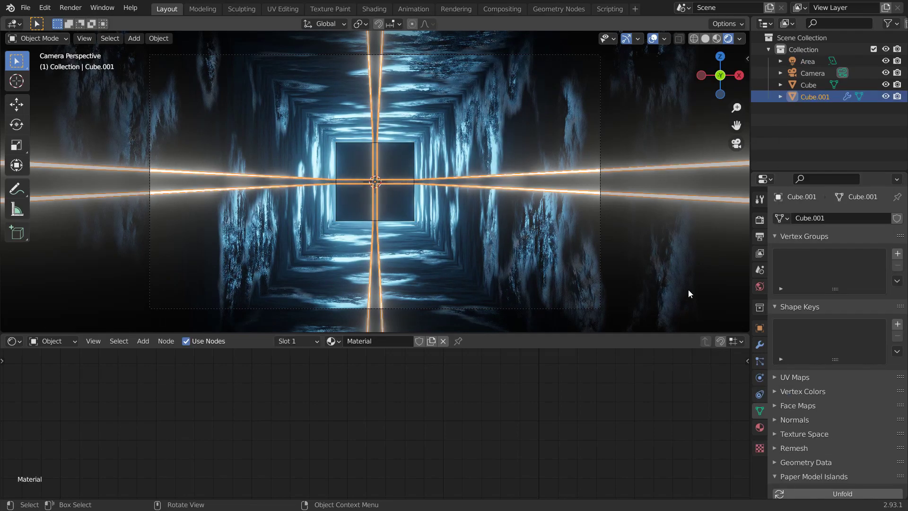
click(760, 427)
click(862, 359)
click(848, 211)
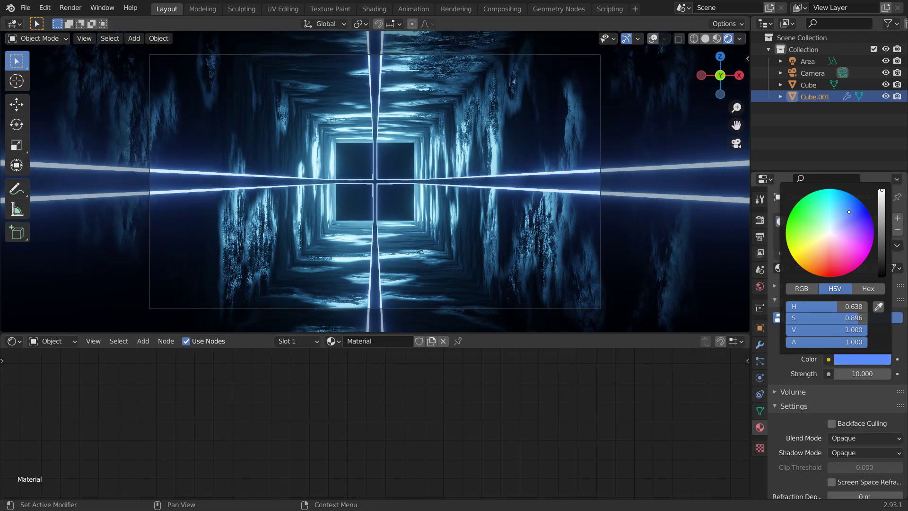
Shift the area light's color to a deeper blue with a saturation of 0.879.
click(814, 63)
click(859, 283)
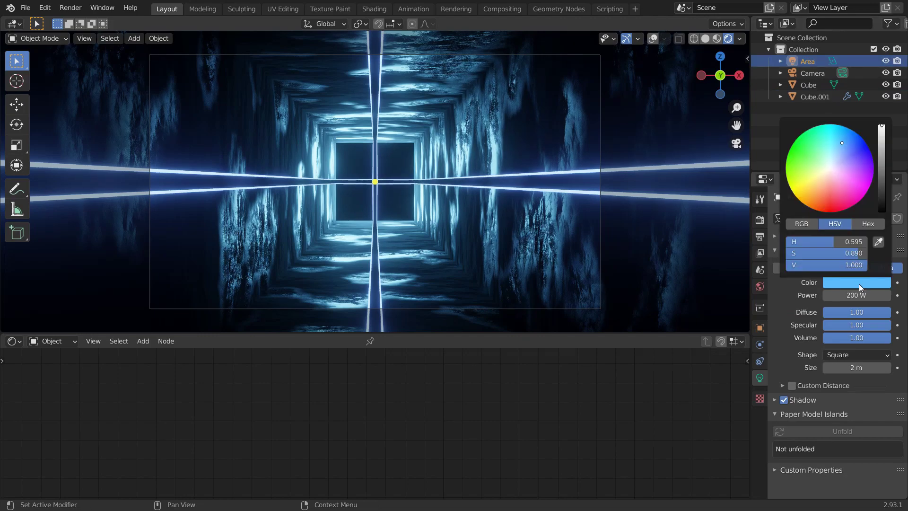
click(847, 147)
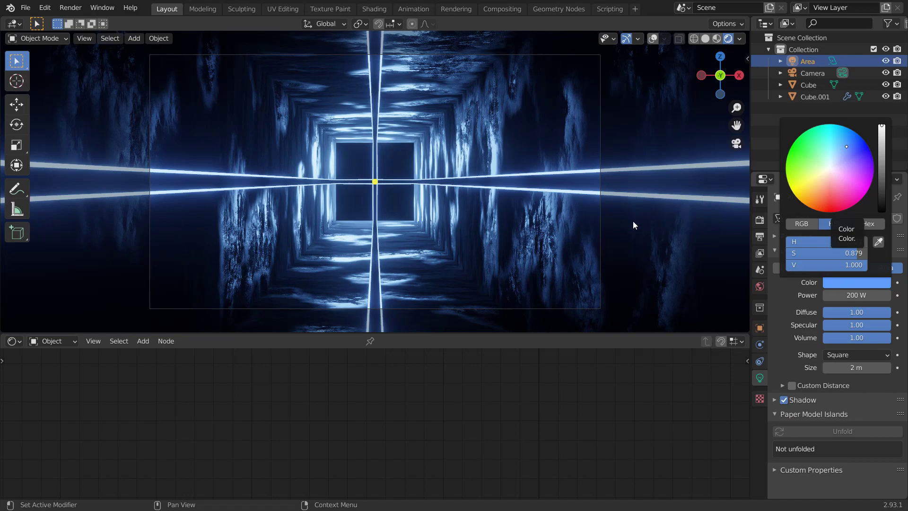
In the tunnel material, insert a ColorRamp node between the Musgrave Texture's Height and the Bump node's Height.
click(484, 228)
middle_drag(334, 405, 339, 453)
scroll(297, 412, down, 4)
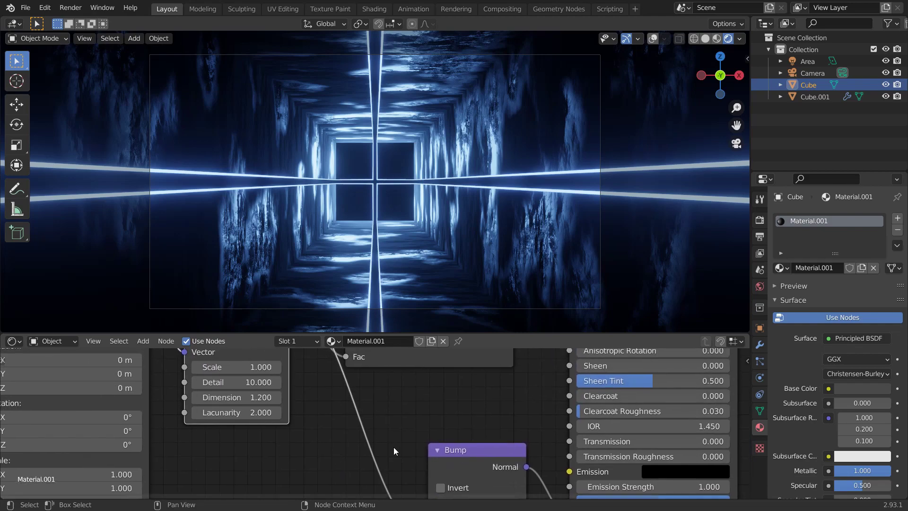
scroll(394, 447, down, 3)
key(shift+a)
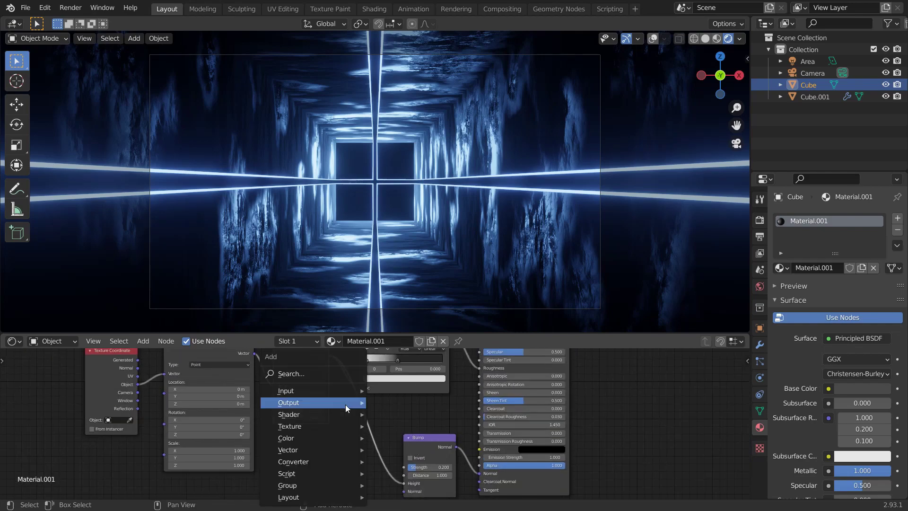
click(335, 371)
text(col)
click(346, 388)
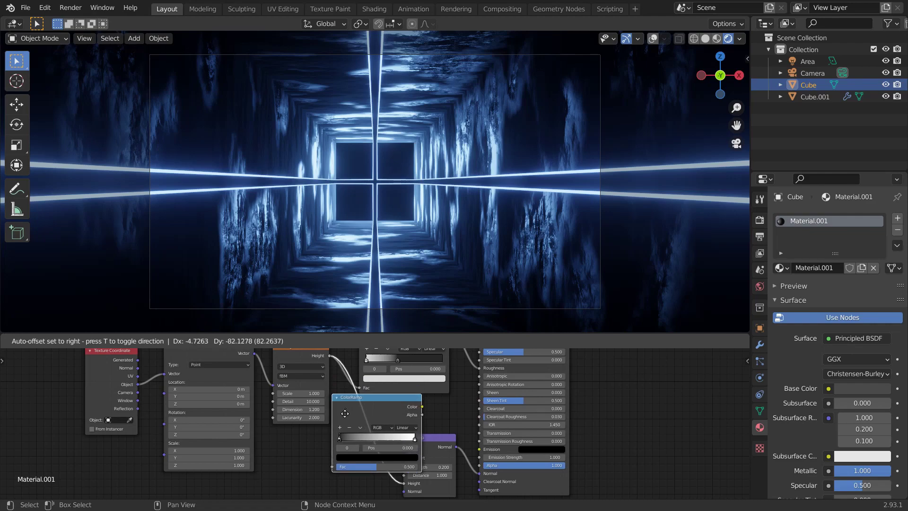
click(372, 417)
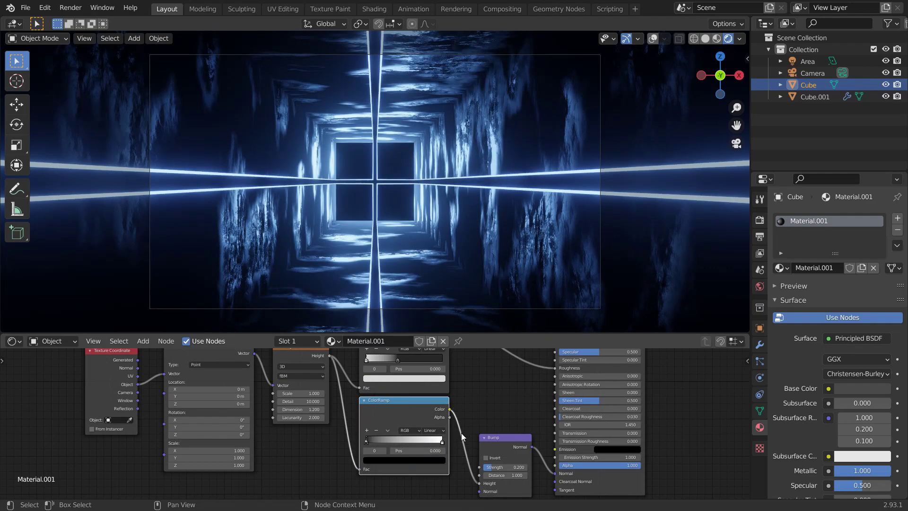
Examine the tunnel material's node setup and the reflections on the tunnel floor up close.
scroll(462, 433, up, 3)
scroll(451, 435, down, 1)
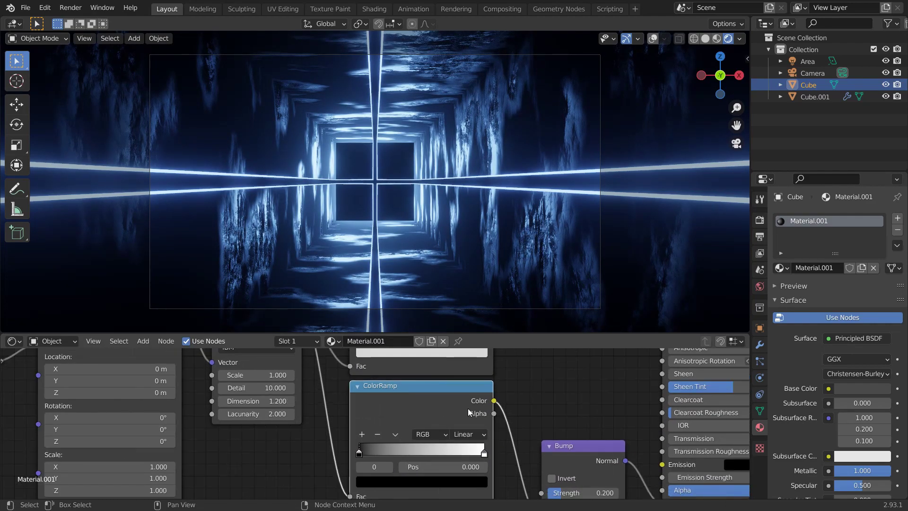
scroll(516, 379, down, 3)
middle_drag(478, 424, 335, 461)
scroll(476, 425, down, 1)
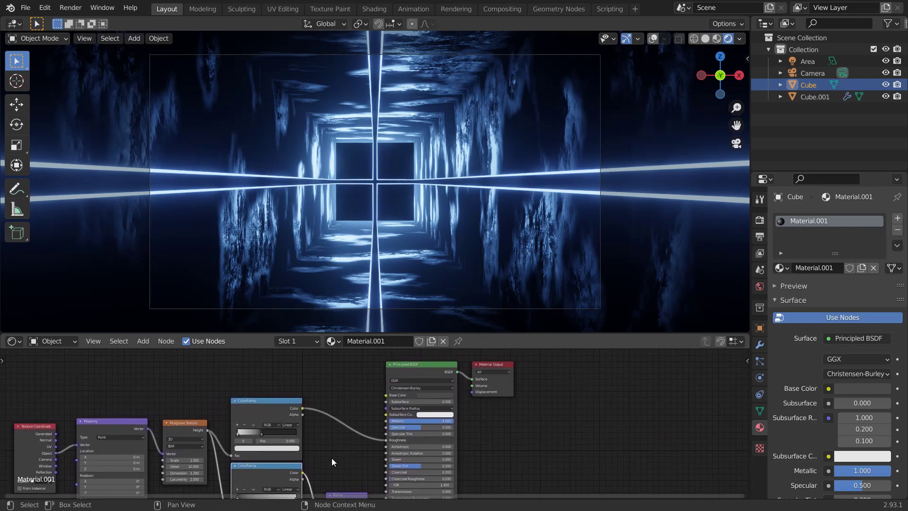
scroll(427, 275, up, 1)
scroll(427, 276, up, 4)
shift+middle_drag(437, 294, 477, 170)
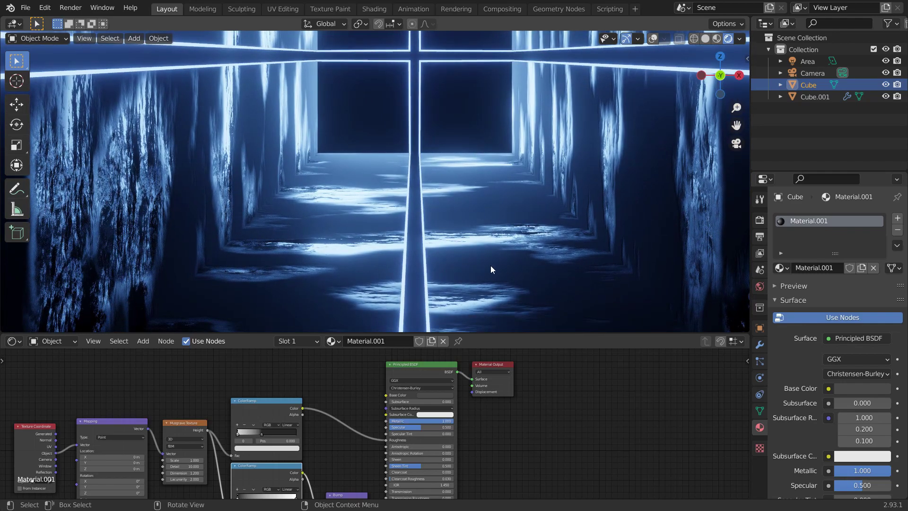
scroll(421, 262, down, 5)
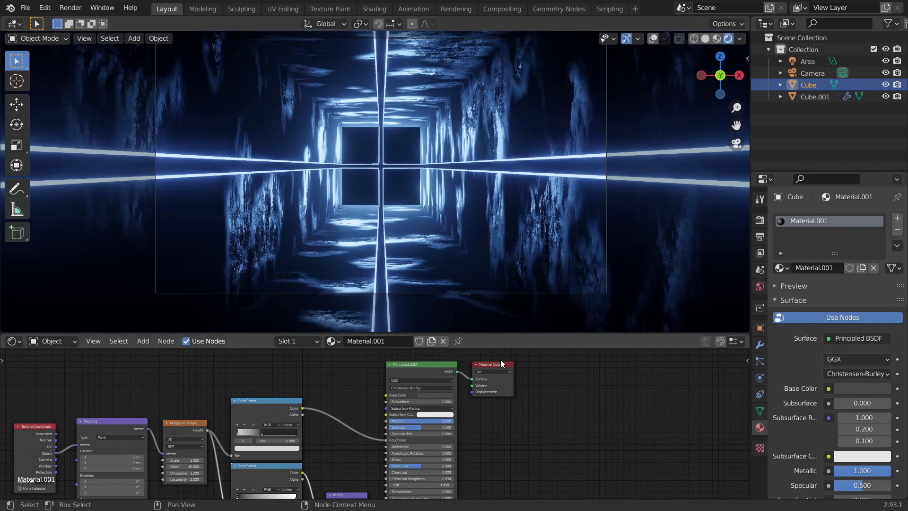
Duplicate the Principled BSDF node below the original and move the Material Output farther away to make room.
drag(501, 363, 586, 370)
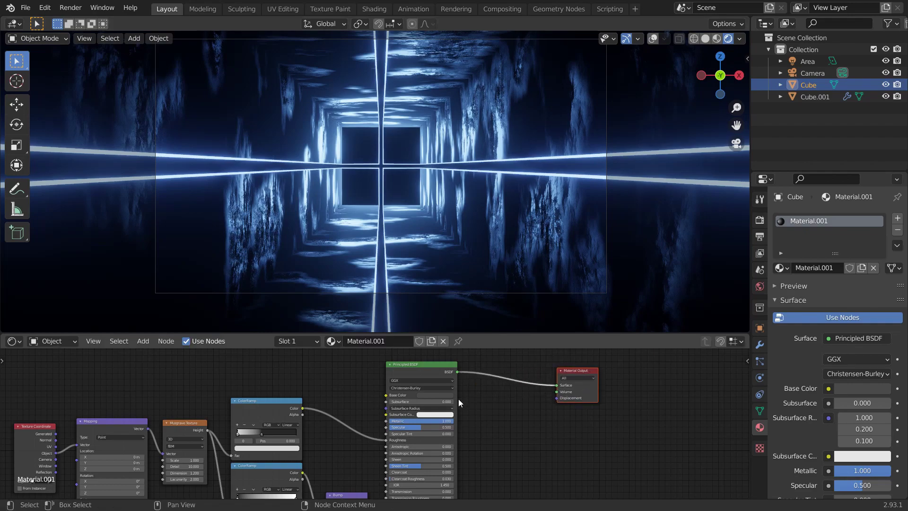
scroll(491, 441, down, 3)
middle_drag(511, 426, 510, 405)
scroll(528, 378, down, 1)
key(shift+d)
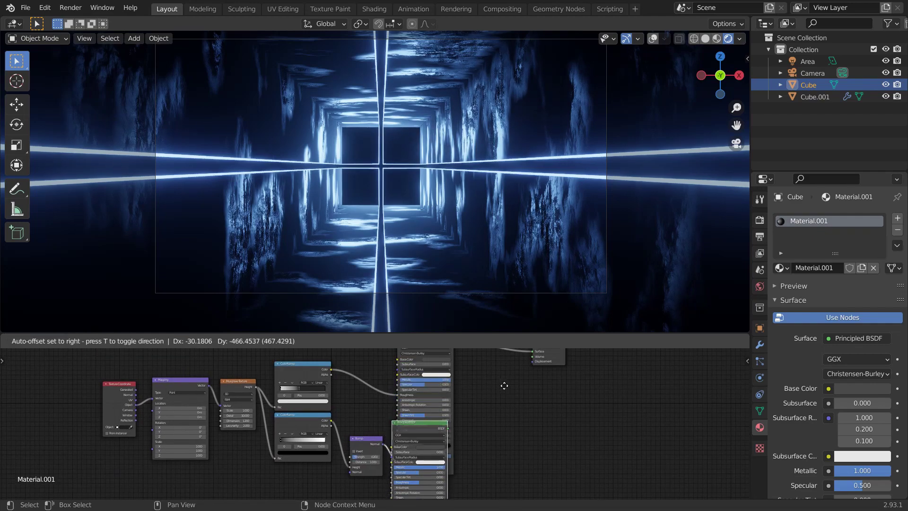
click(572, 455)
middle_drag(553, 385, 464, 435)
scroll(425, 422, up, 7)
drag(552, 367, 621, 358)
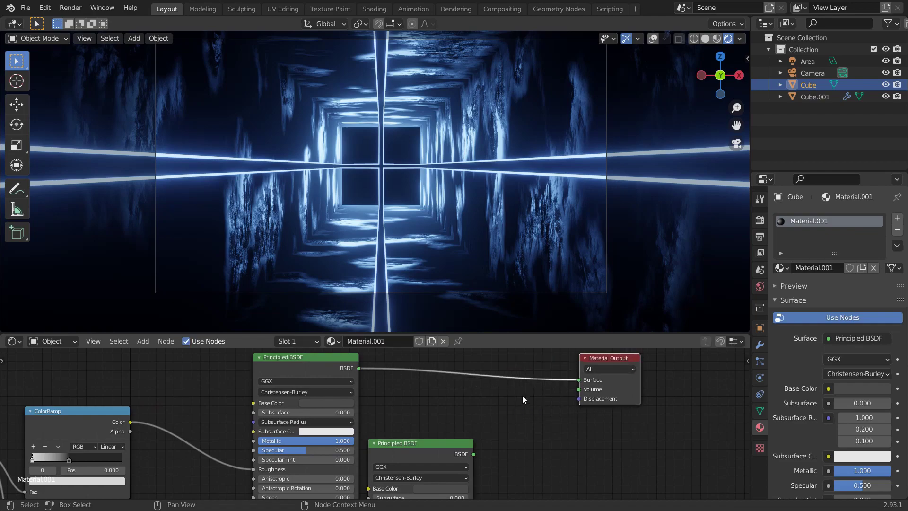
middle_drag(539, 388, 536, 400)
Add a Mix Shader before the Material Output, combining both Principled BSDFs, with the roughness ColorRamp's Color driving its Fac.
key(shift+a)
click(484, 369)
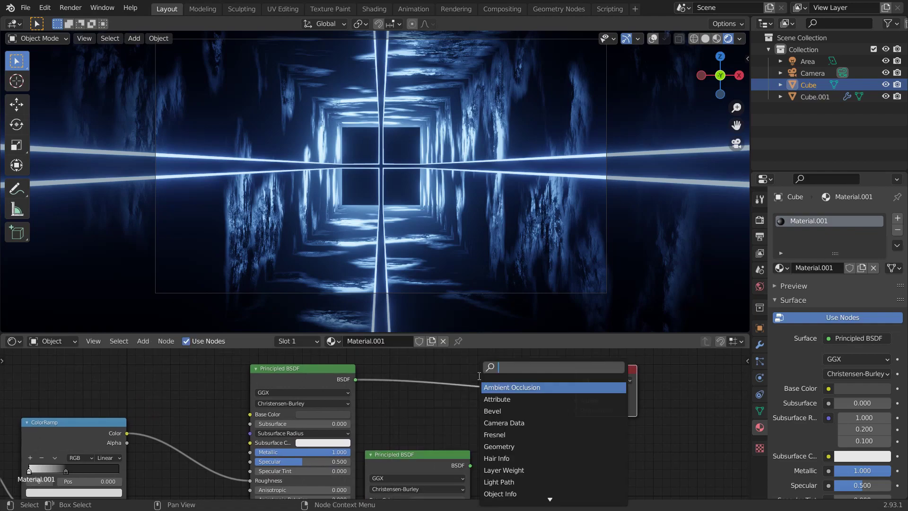
text(mix)
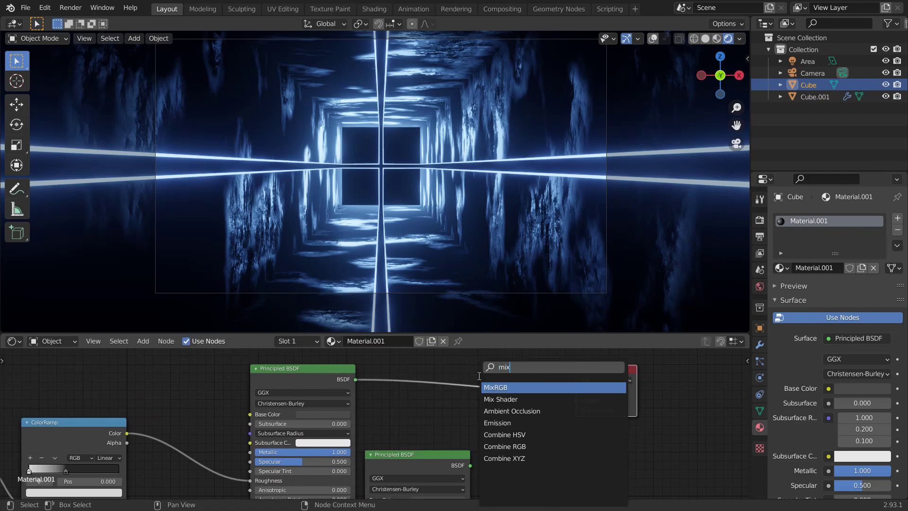
click(493, 401)
click(503, 413)
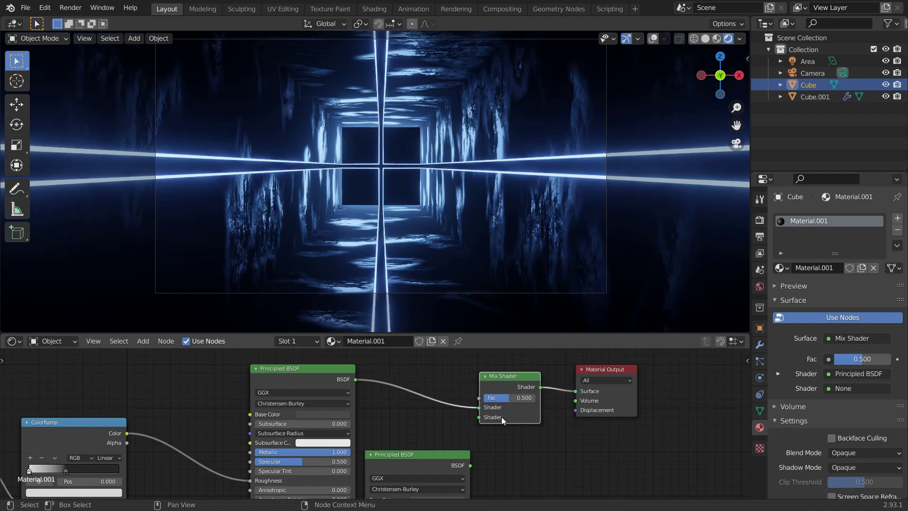
drag(471, 466, 479, 466)
drag(480, 419, 480, 421)
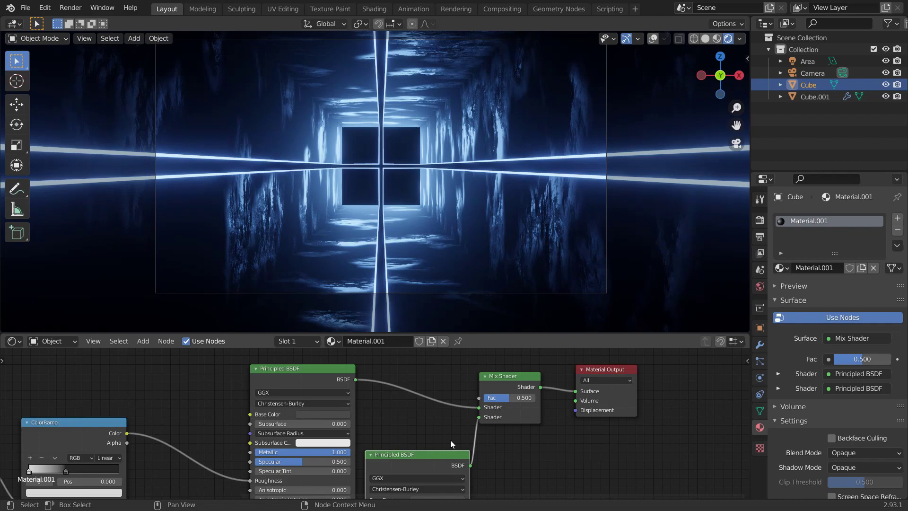
drag(126, 433, 475, 396)
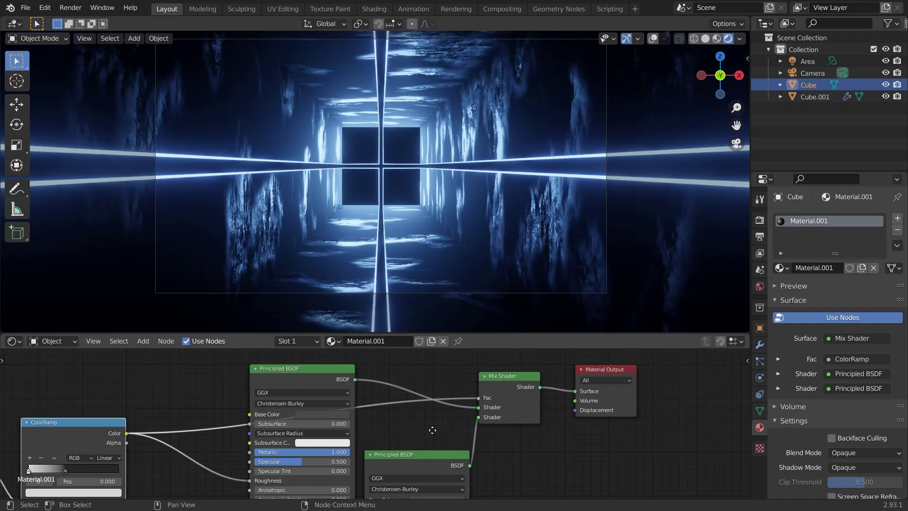
Duplicate the Musgrave Texture node and place the copy below the bump ColorRamp.
middle_drag(433, 430, 588, 424)
middle_drag(455, 472, 520, 419)
scroll(504, 453, down, 1)
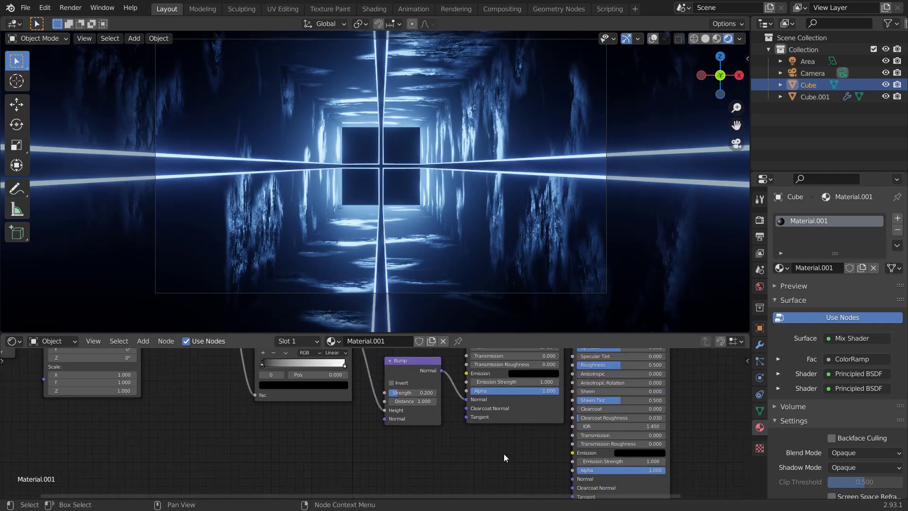
scroll(503, 453, down, 2)
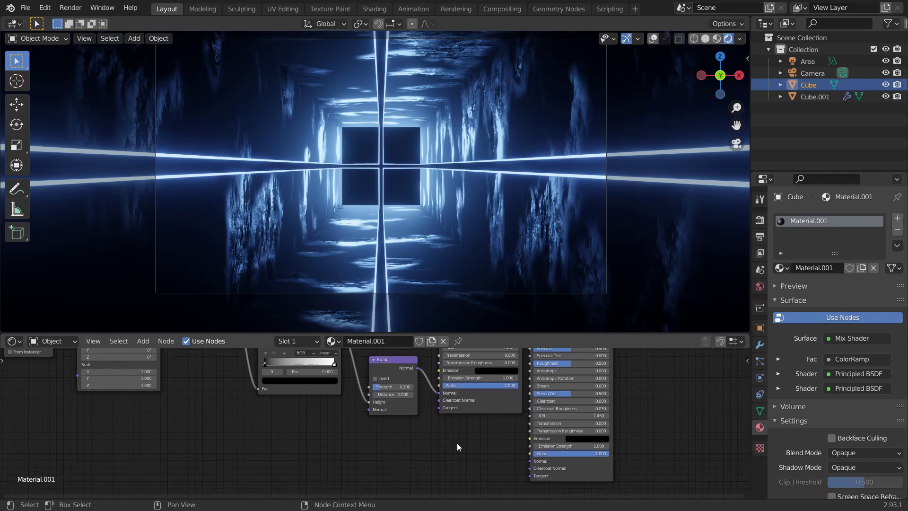
middle_drag(314, 442, 332, 489)
scroll(286, 455, down, 2)
middle_drag(238, 388, 247, 430)
click(253, 412)
middle_drag(274, 473, 255, 437)
scroll(314, 460, down, 2)
middle_drag(313, 459, 299, 440)
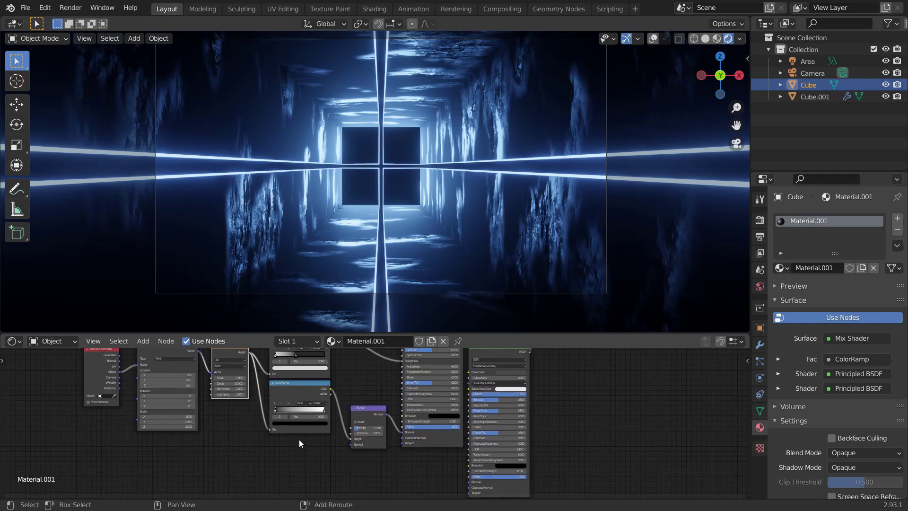
key(g)
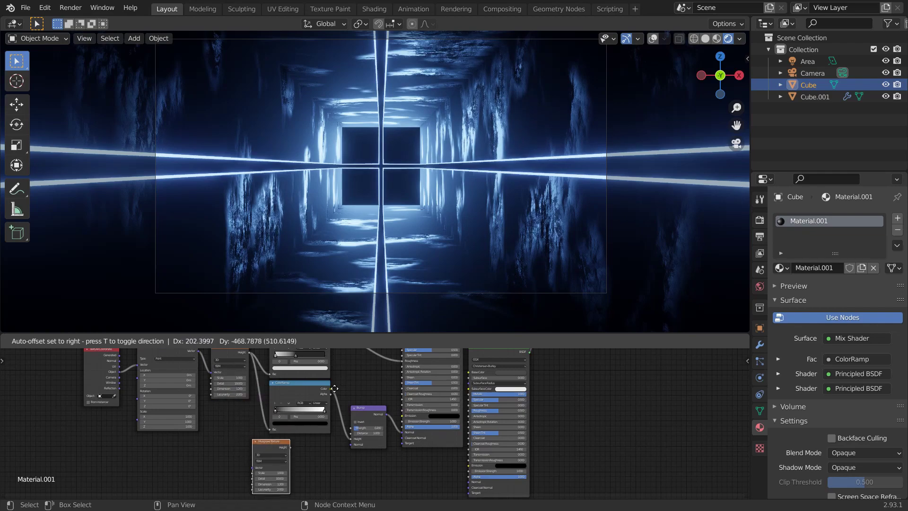
click(340, 393)
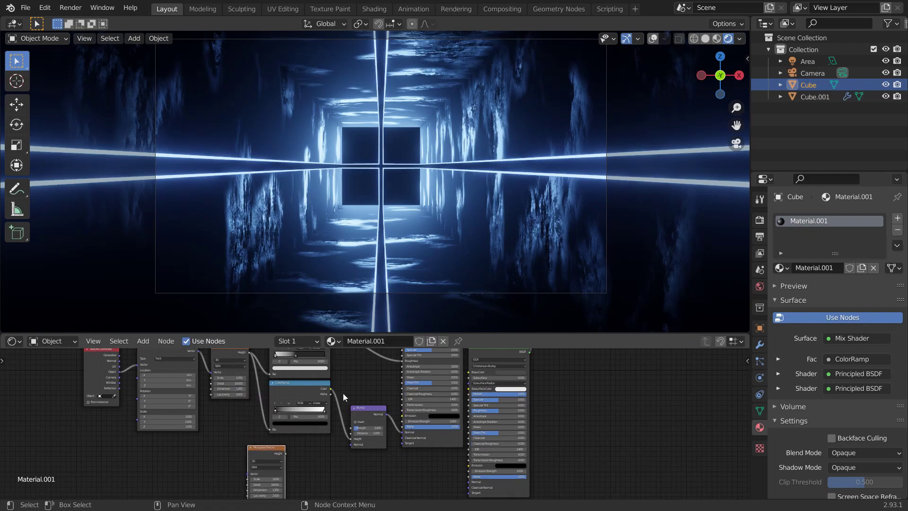
Move the second Principled BSDF lower and connect the duplicated Musgrave Texture's Height to its Roughness.
click(486, 358)
key(g)
click(486, 418)
middle_drag(278, 473, 291, 405)
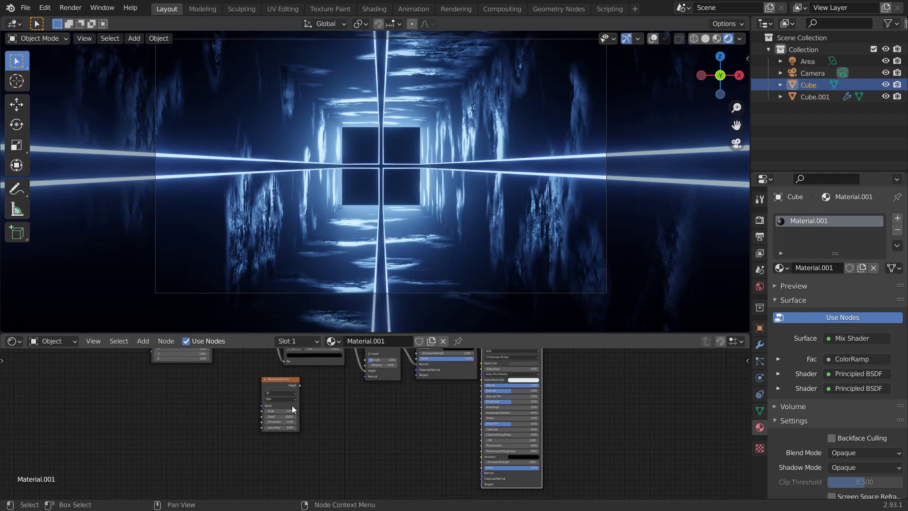
drag(300, 386, 475, 402)
scroll(463, 410, up, 2)
scroll(409, 421, up, 2)
drag(132, 396, 559, 433)
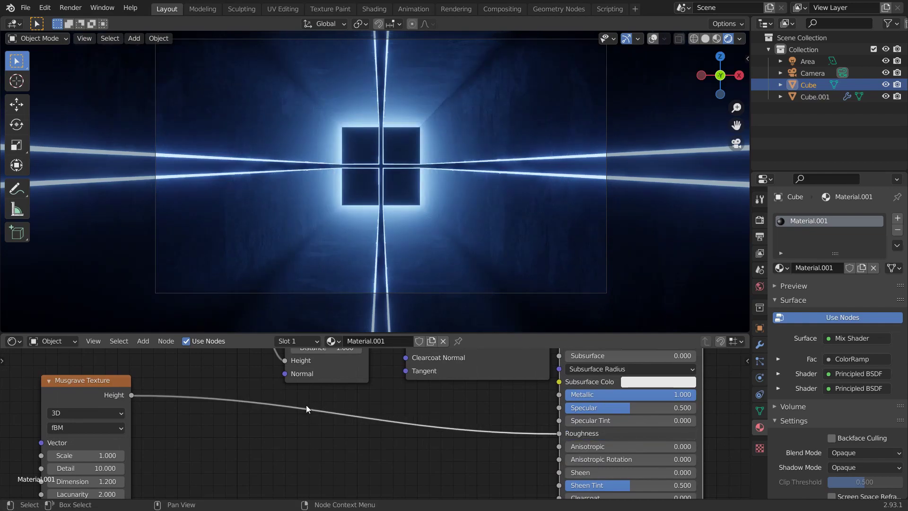
Insert a ColorRamp between the duplicated Musgrave Texture's Height and the second Principled BSDF's Roughness.
key(shift+a)
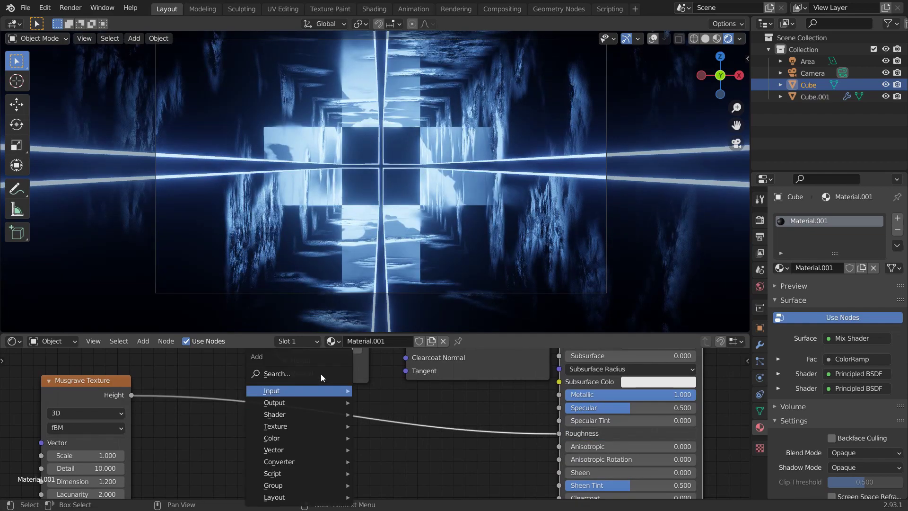
click(300, 372)
text(ol)
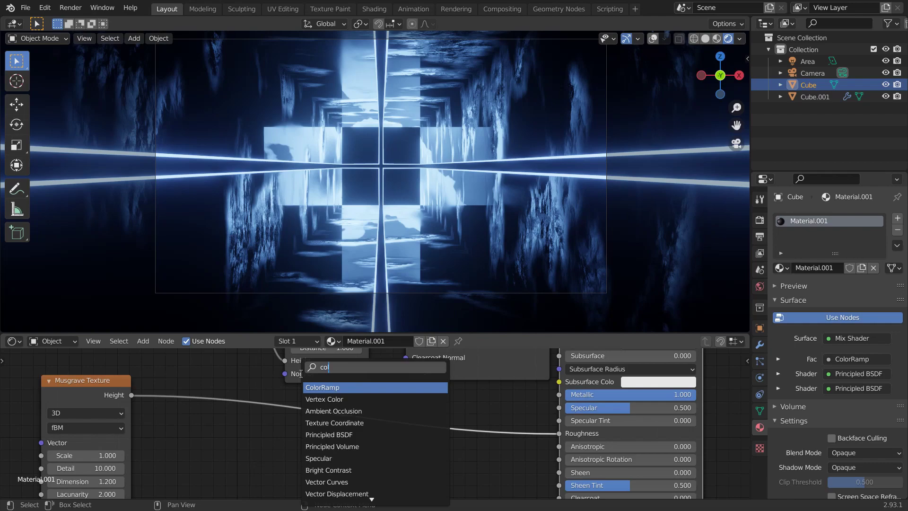
click(316, 388)
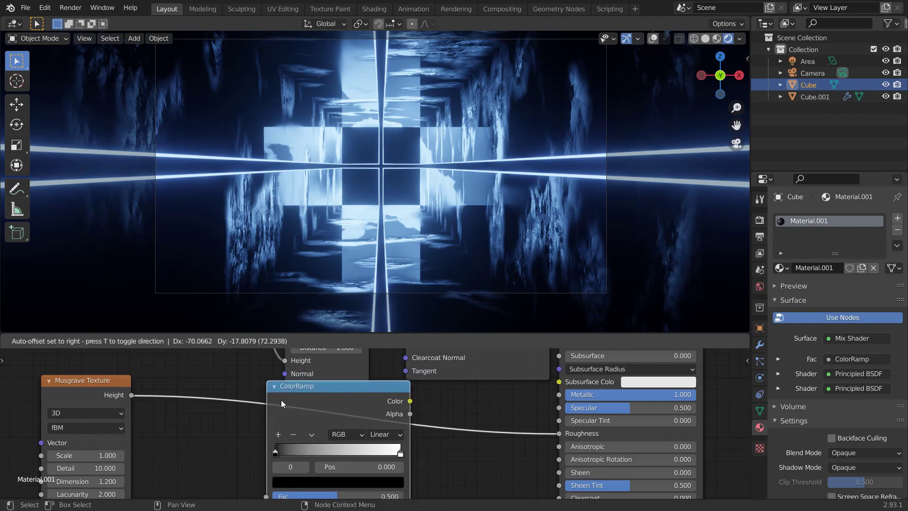
click(281, 400)
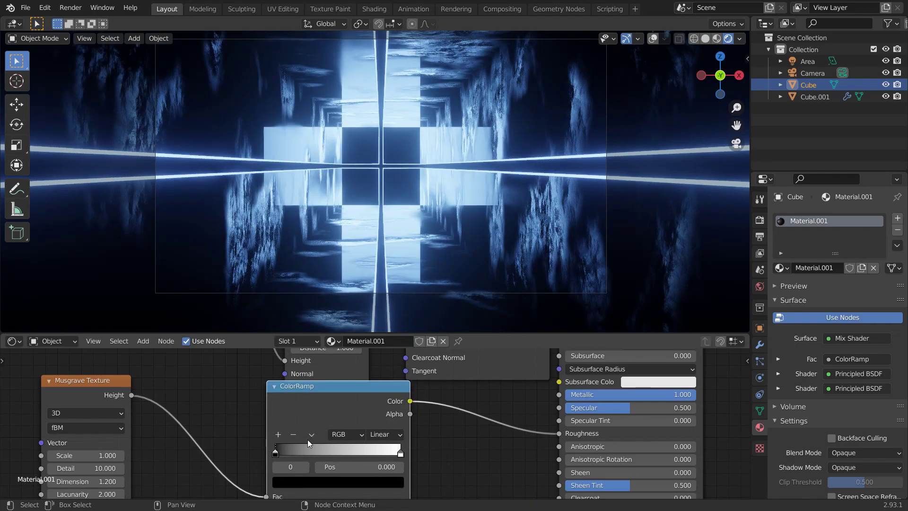
Flip the new ColorRamp and move it and the duplicated Musgrave Texture closer to the second Principled BSDF.
click(311, 435)
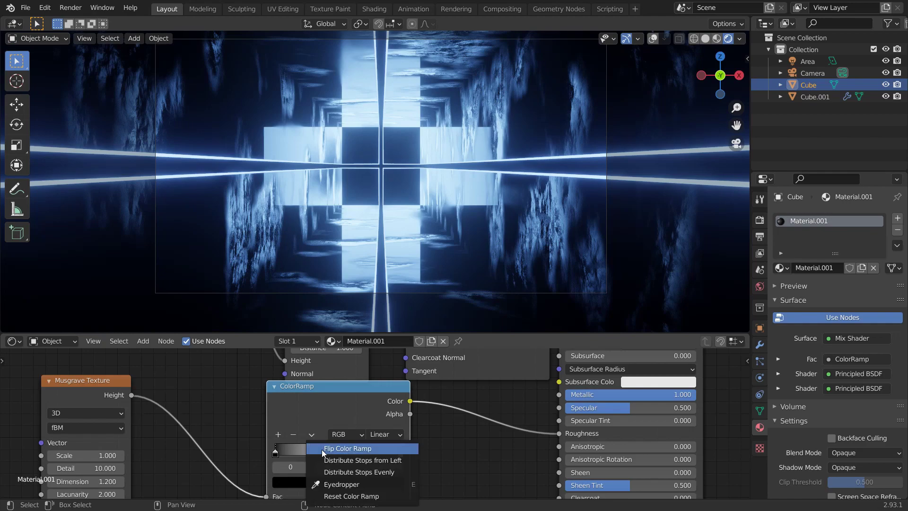
click(322, 450)
drag(378, 388, 441, 416)
drag(102, 395, 236, 427)
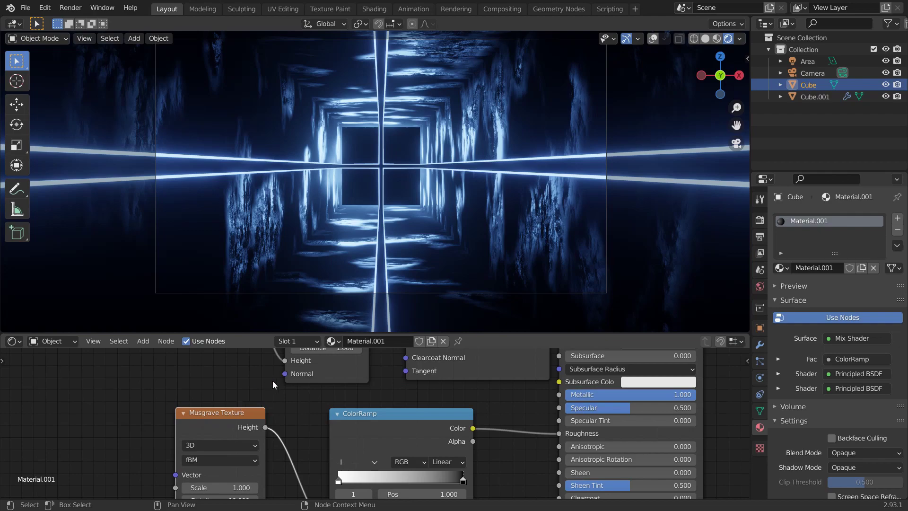
Move the Texture Coordinate and Mapping nodes down beside the duplicated Musgrave Texture and connect Mapping's Vector to its Vector input.
middle_drag(253, 388, 440, 412)
scroll(418, 415, down, 2)
middle_drag(318, 414, 402, 436)
scroll(364, 434, down, 10)
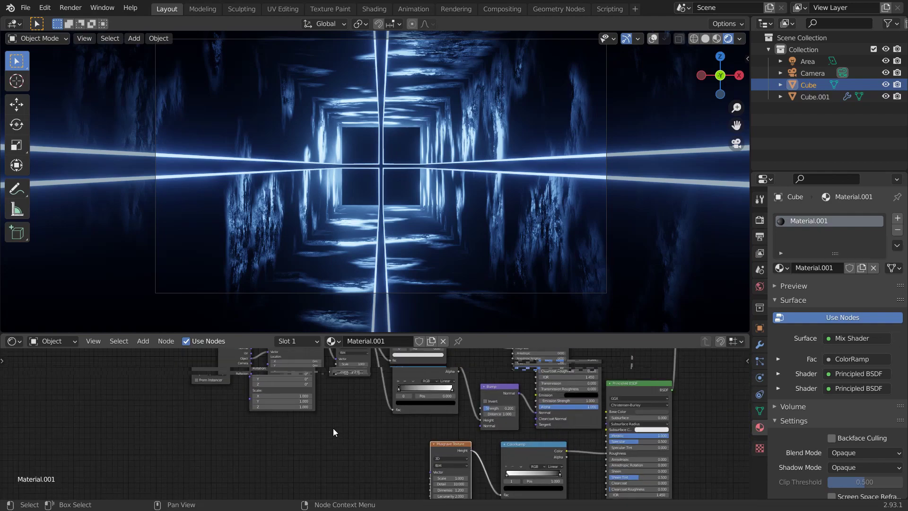
middle_drag(265, 381, 264, 407)
drag(226, 380, 316, 431)
drag(318, 407, 332, 502)
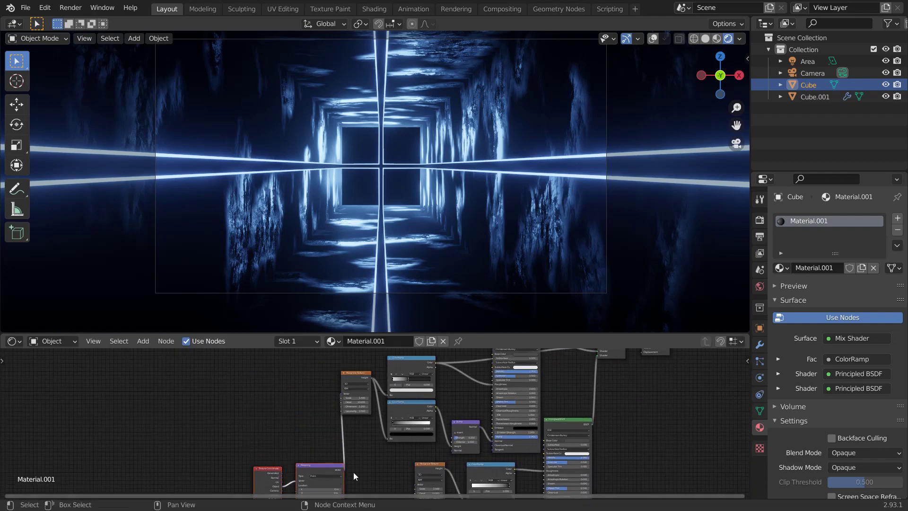
middle_drag(376, 451, 333, 374)
scroll(350, 415, up, 7)
middle_drag(350, 414, 328, 438)
drag(247, 406, 370, 431)
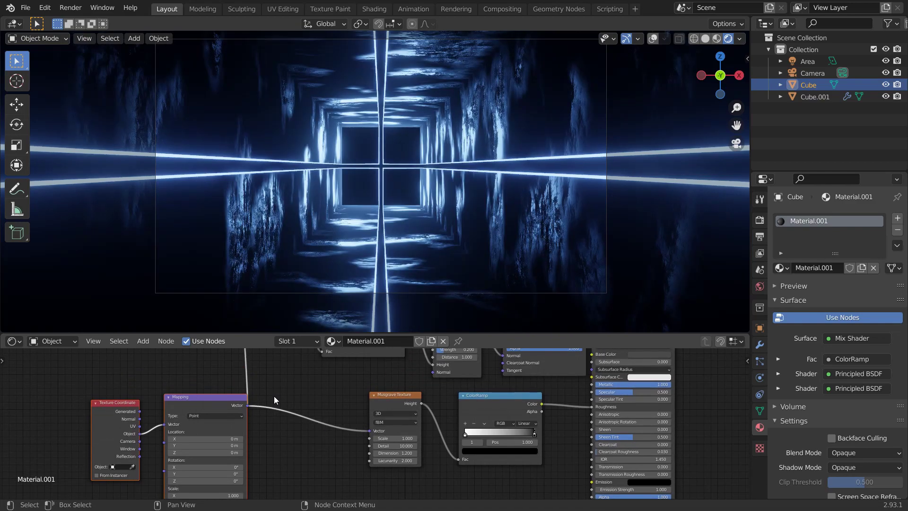
Move the Texture Coordinate and Mapping nodes back up in the node tree.
scroll(231, 376, down, 4)
middle_drag(246, 385, 300, 439)
drag(305, 463, 274, 394)
Set the duplicated Musgrave Texture's Dimension to 0.2 and examine the tunnel surface up close.
middle_drag(377, 416, 334, 359)
scroll(354, 401, up, 7)
scroll(353, 400, up, 5)
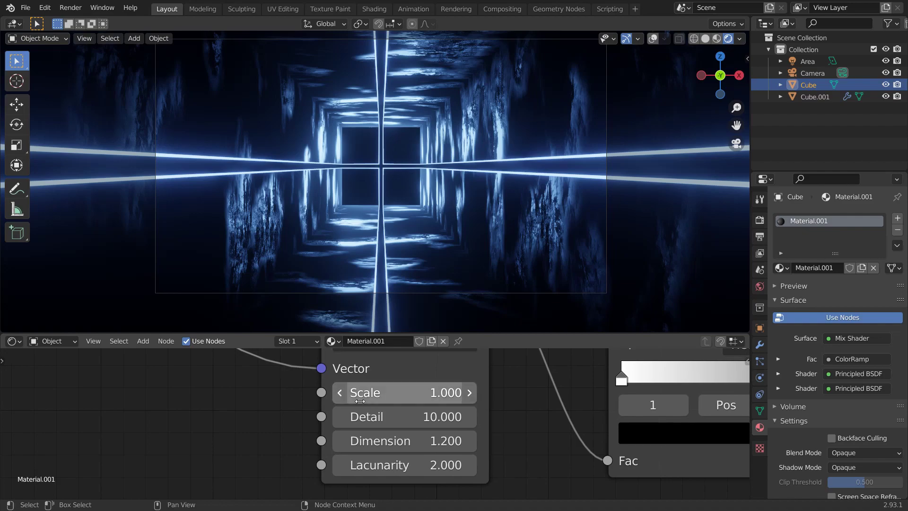
click(428, 441)
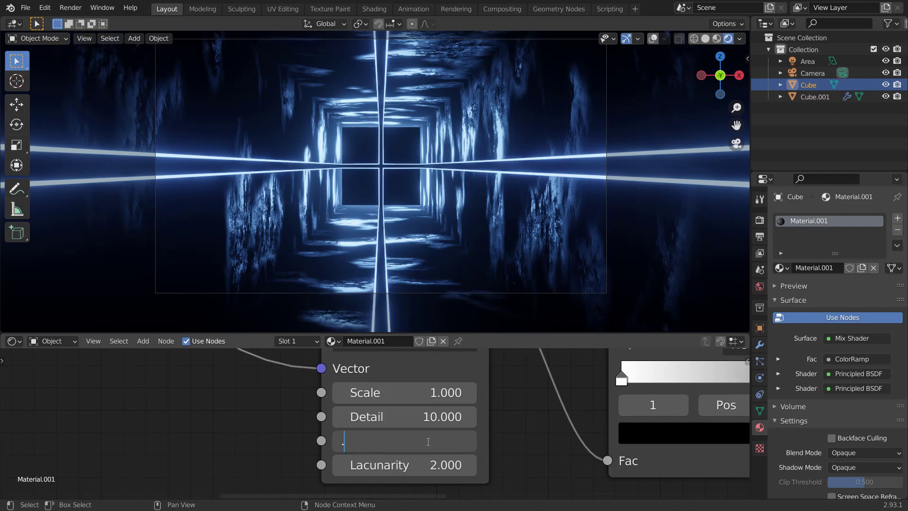
text(.2)
key(Return)
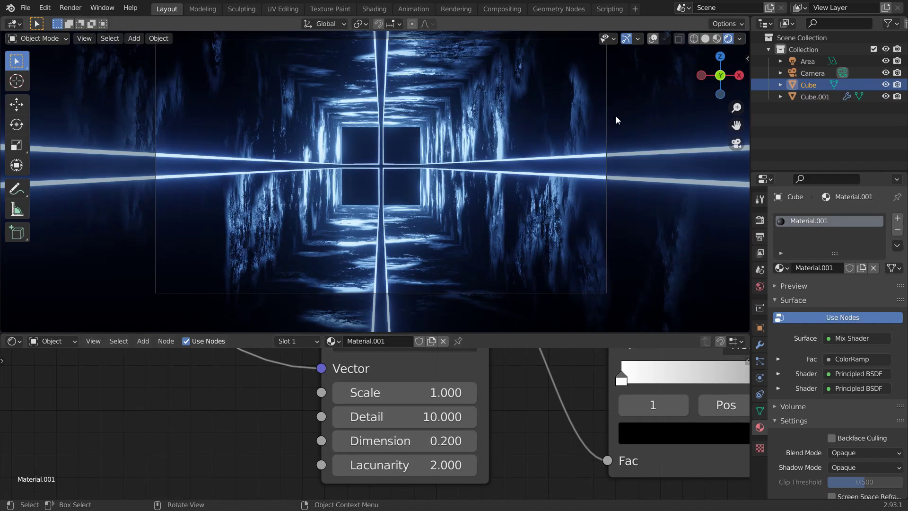
scroll(350, 240, up, 5)
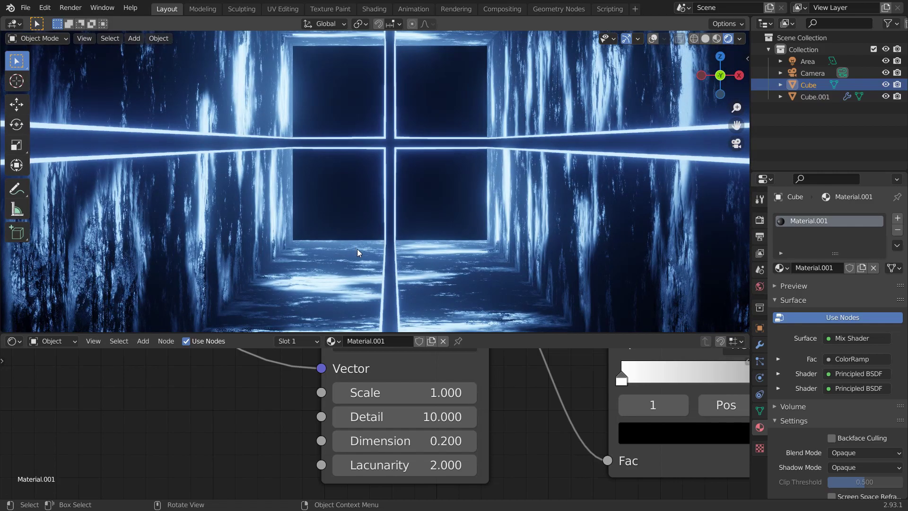
Darken the white stop of the second shader's roughness ColorRamp to light grey.
middle_drag(537, 411, 337, 409)
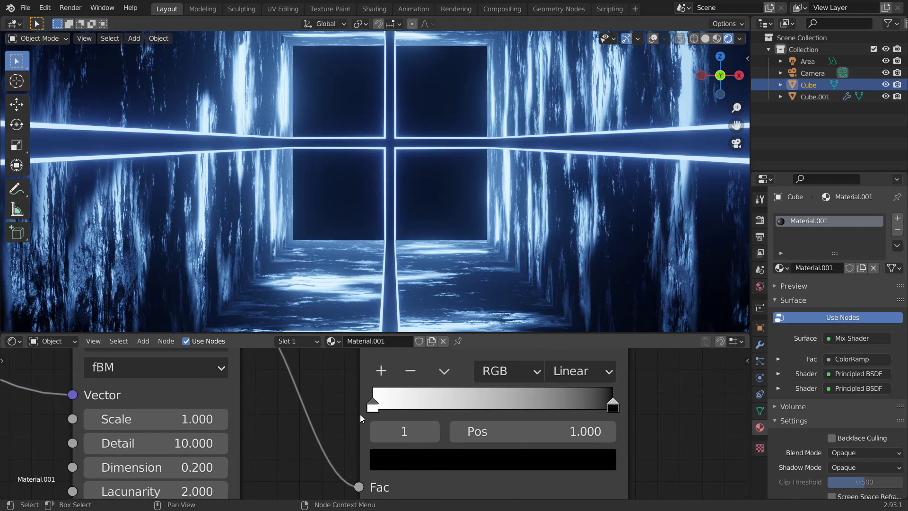
scroll(377, 425, up, 1)
middle_drag(406, 455, 383, 435)
click(350, 382)
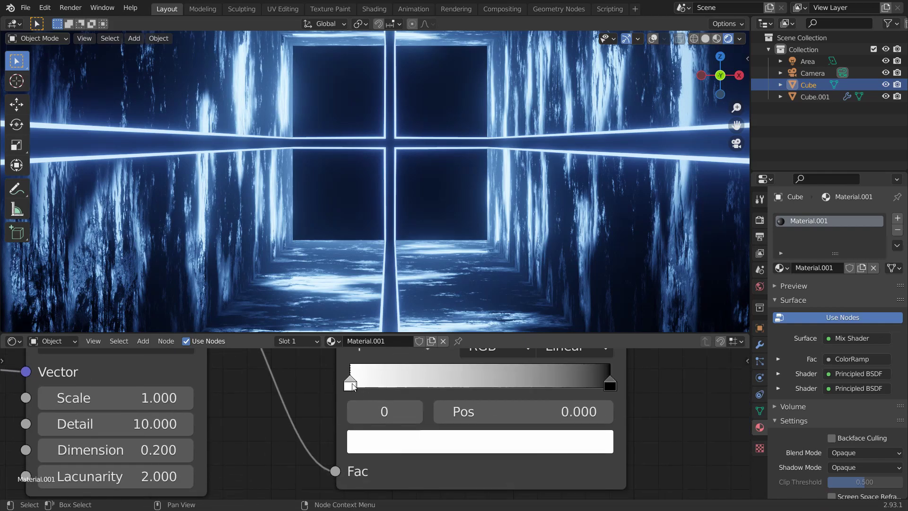
click(388, 445)
drag(559, 145, 556, 123)
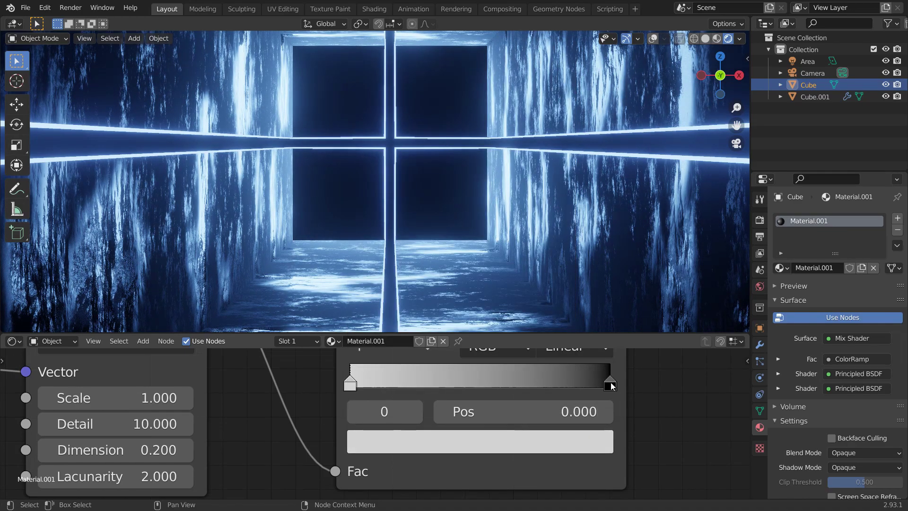
Lighten the black stop of the same ColorRamp to dark grey and return to the camera view.
click(610, 383)
click(570, 449)
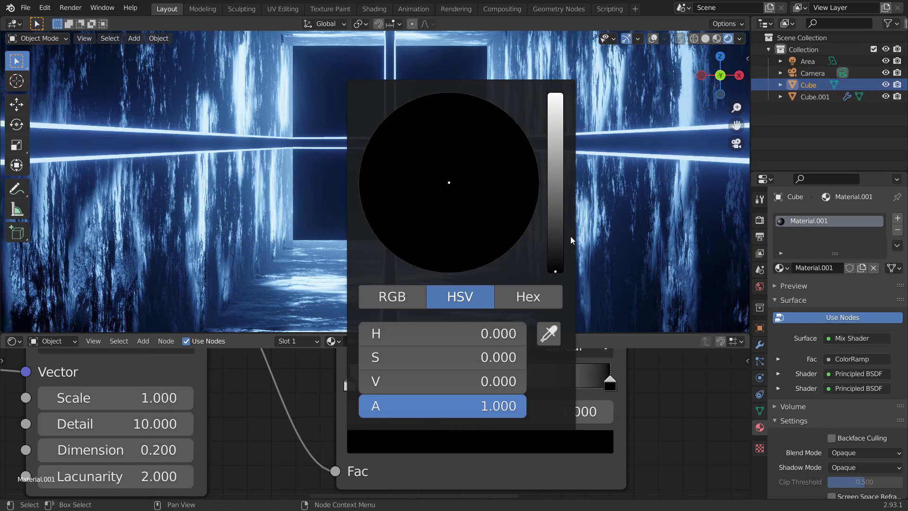
drag(555, 271, 555, 254)
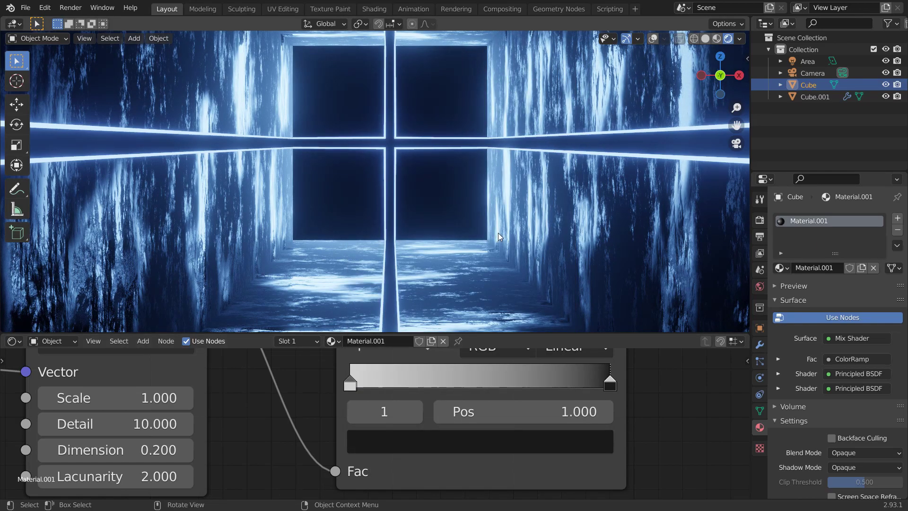
key(KP_0)
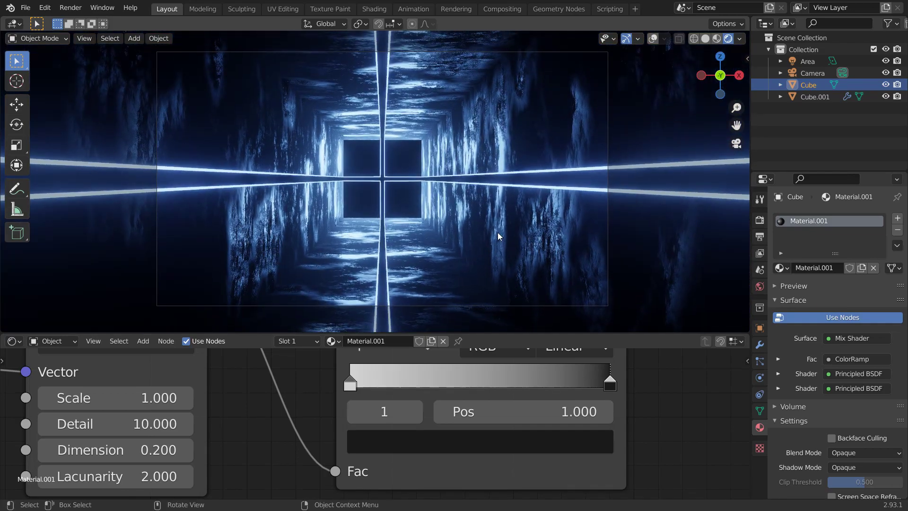
Change the second Principled BSDF's Base Color to a bright saturated blue.
scroll(623, 397, down, 5)
middle_drag(623, 396, 359, 414)
scroll(359, 414, down, 5)
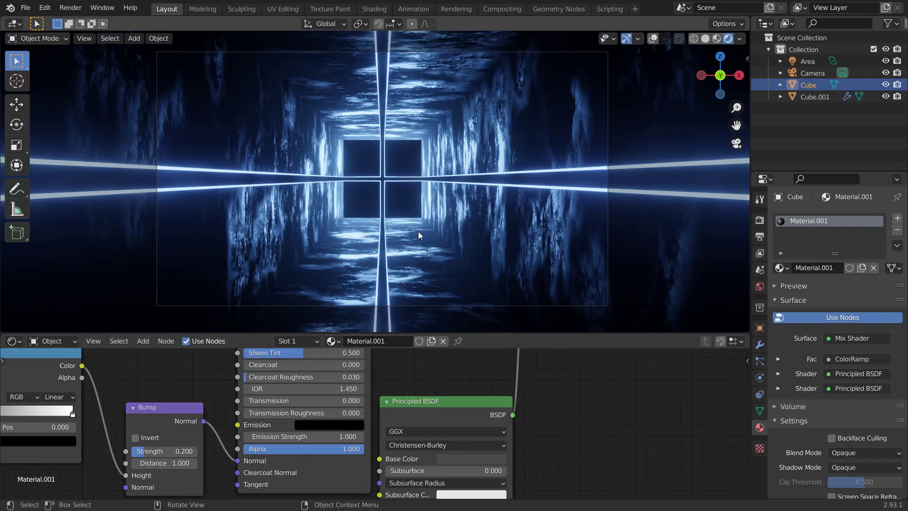
middle_drag(416, 378, 416, 402)
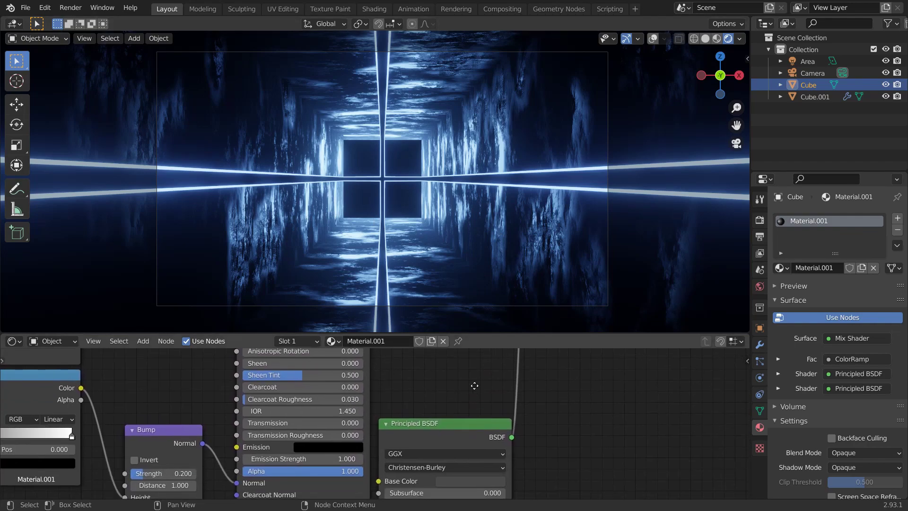
middle_drag(483, 482, 469, 425)
scroll(471, 441, up, 2)
click(474, 427)
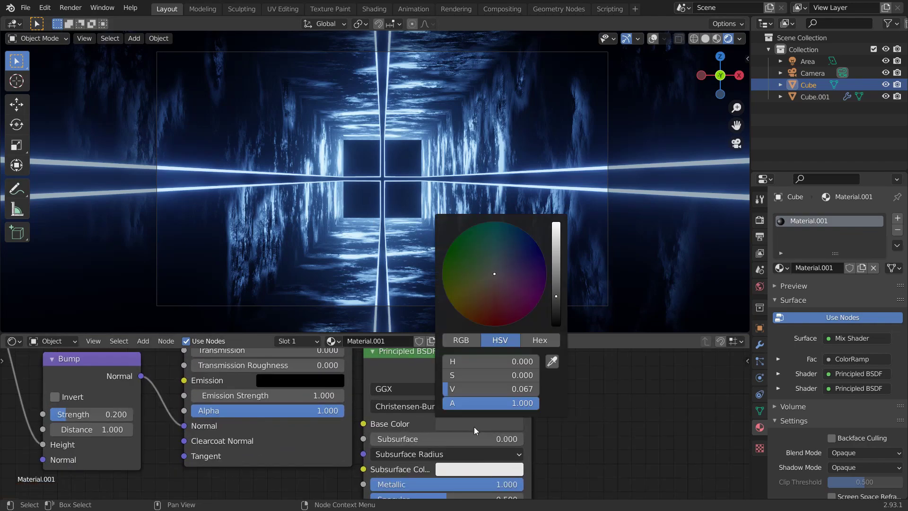
click(555, 236)
click(522, 251)
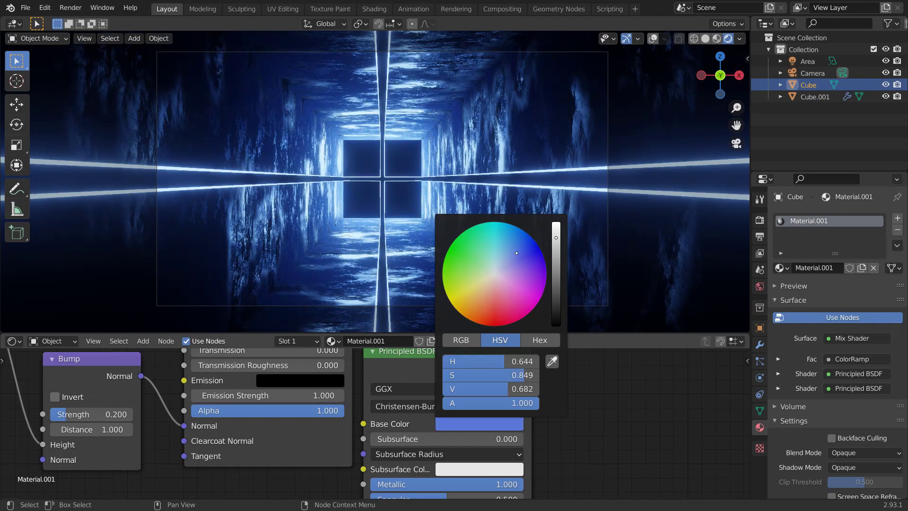
drag(579, 274, 583, 265)
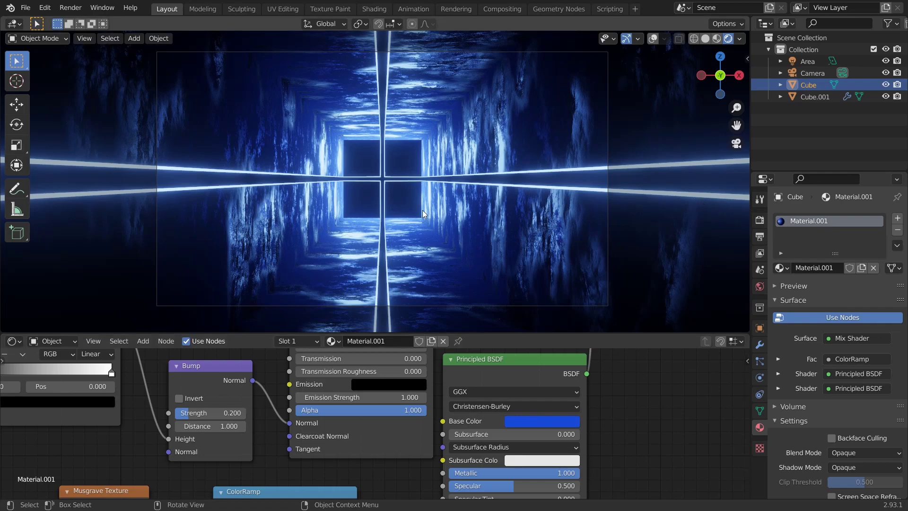
Add a Noise Texture to the wireframe Cube.001's material and connect its Fac to the Emission node's Color.
click(617, 189)
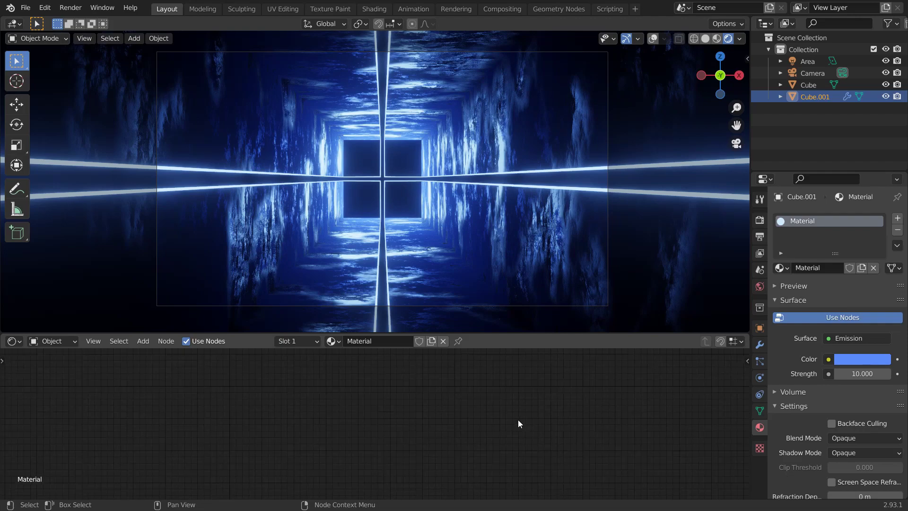
key(Home)
middle_drag(383, 437, 433, 412)
key(shift+a)
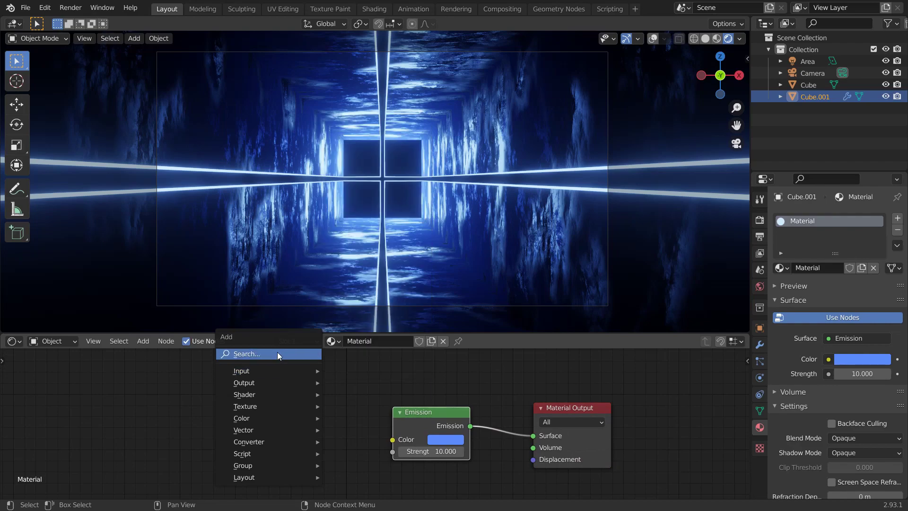
click(277, 353)
text(noi)
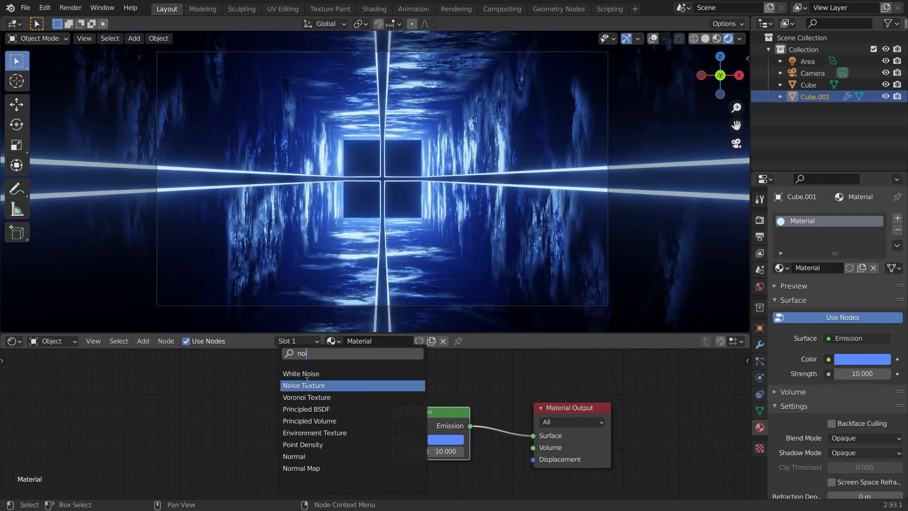
click(304, 386)
click(279, 415)
drag(271, 405, 306, 415)
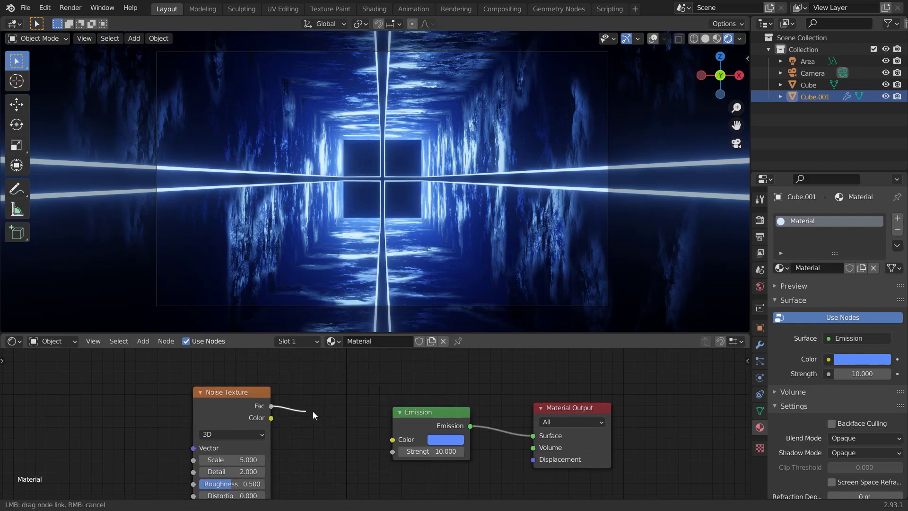
drag(395, 450, 393, 439)
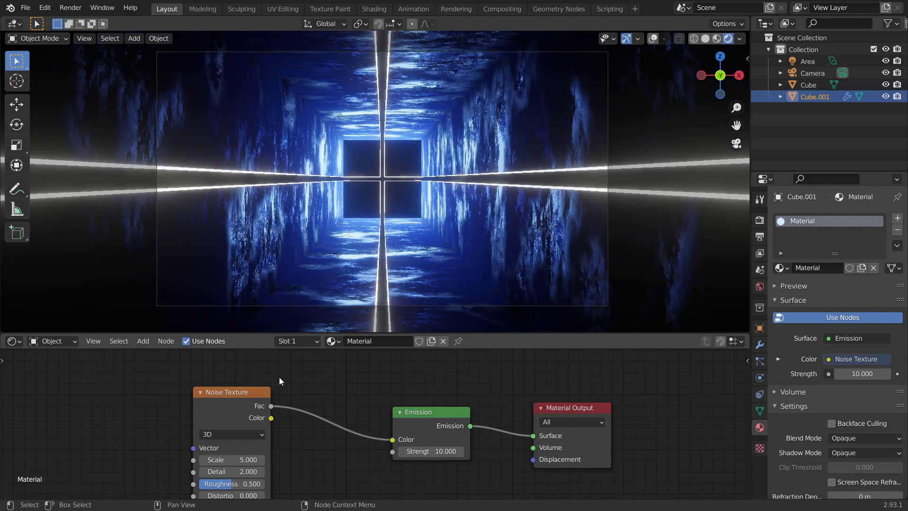
Move the Noise Texture away from the Emission node and insert a ColorRamp between the two.
drag(194, 393, 94, 393)
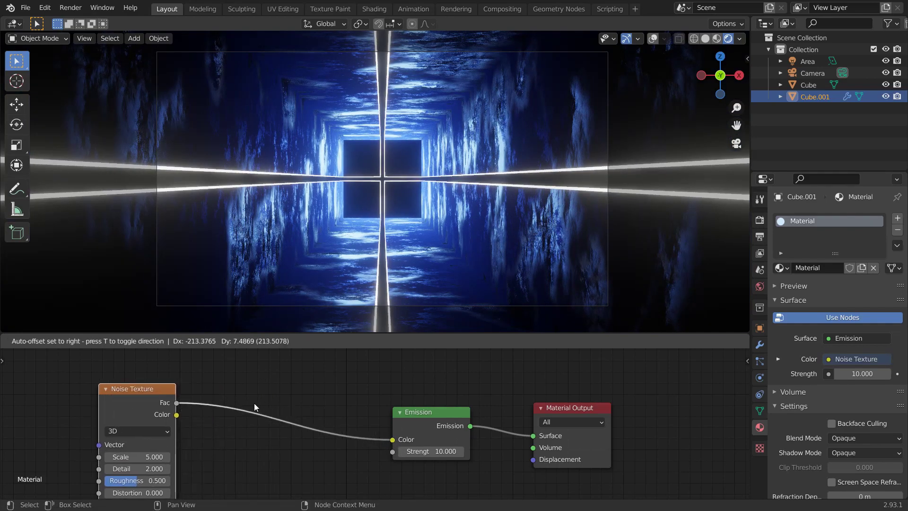
key(shift+a)
click(302, 375)
text(col)
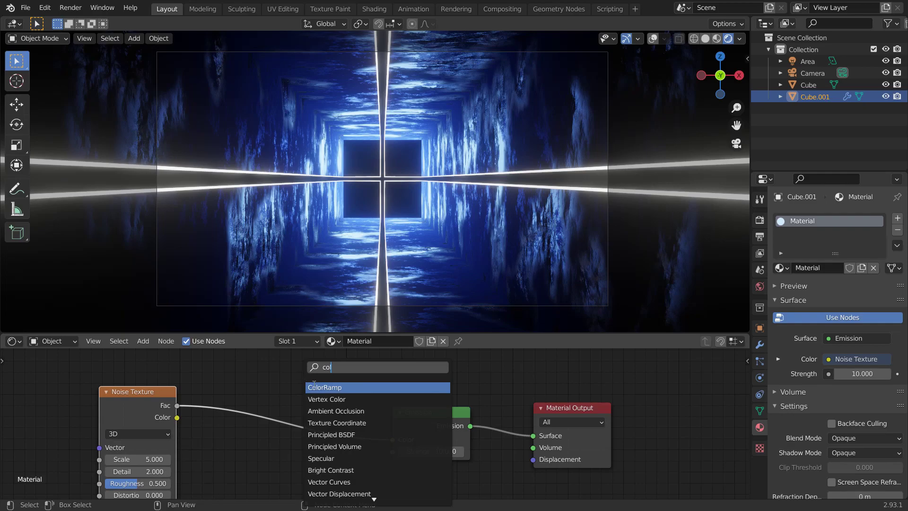
key(Return)
click(223, 384)
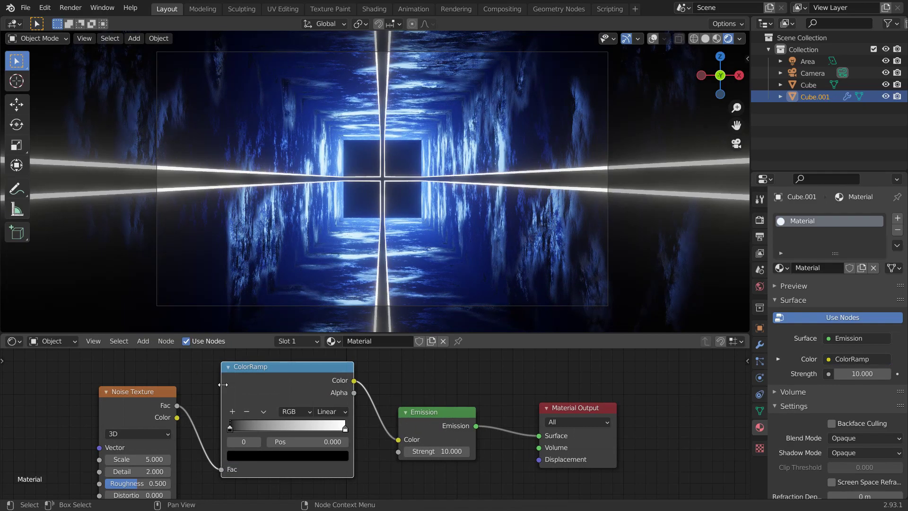
Change the white stop of the wireframe material's ColorRamp to a bright blue.
scroll(348, 427, up, 2)
click(407, 427)
click(387, 470)
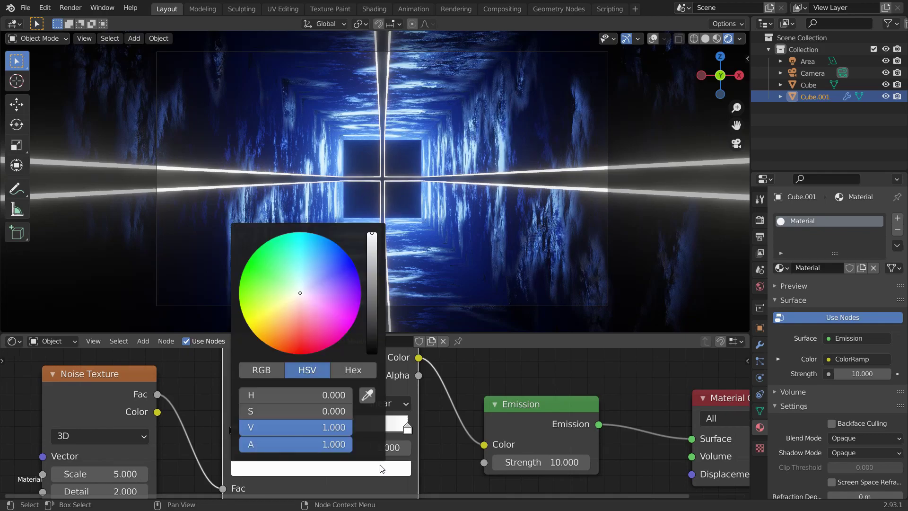
click(339, 246)
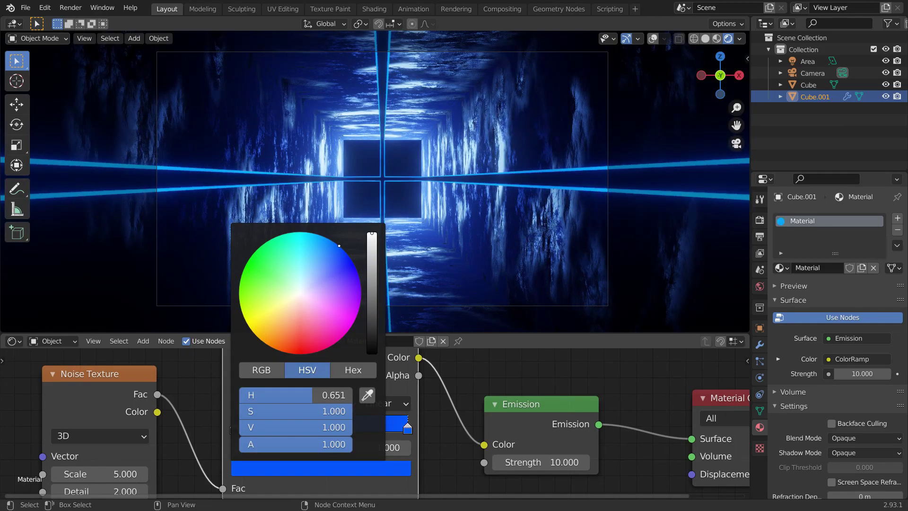
drag(339, 245, 335, 259)
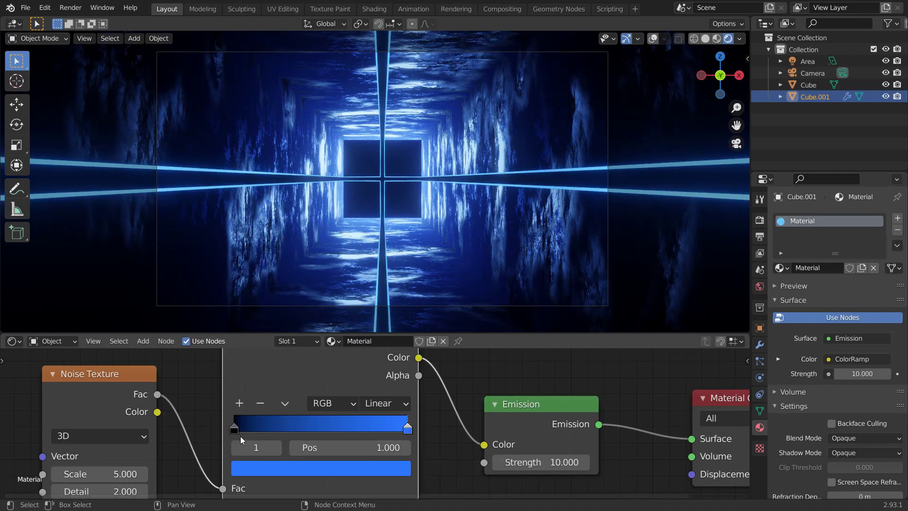
Set the wireframe material's Noise Texture to Scale 1, Detail 0 and Roughness 0.
middle_drag(184, 447, 404, 398)
double_click(337, 409)
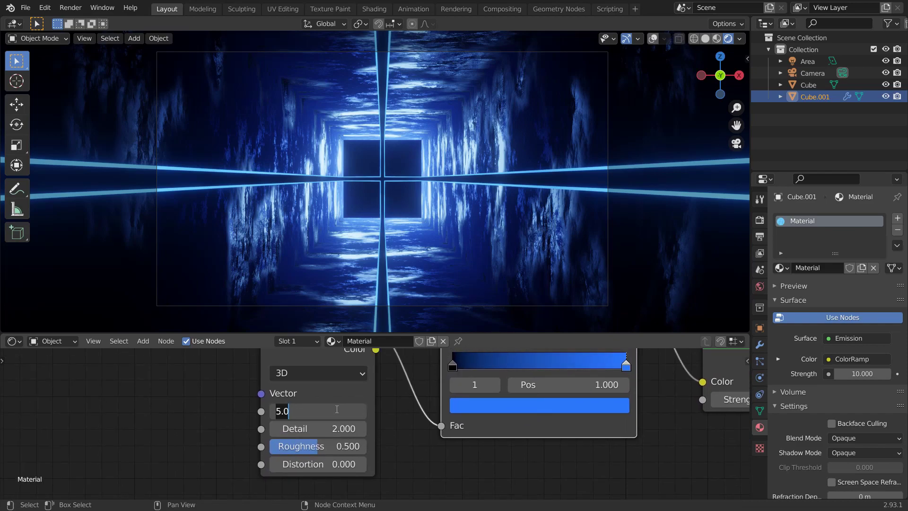
text(1)
key(Return)
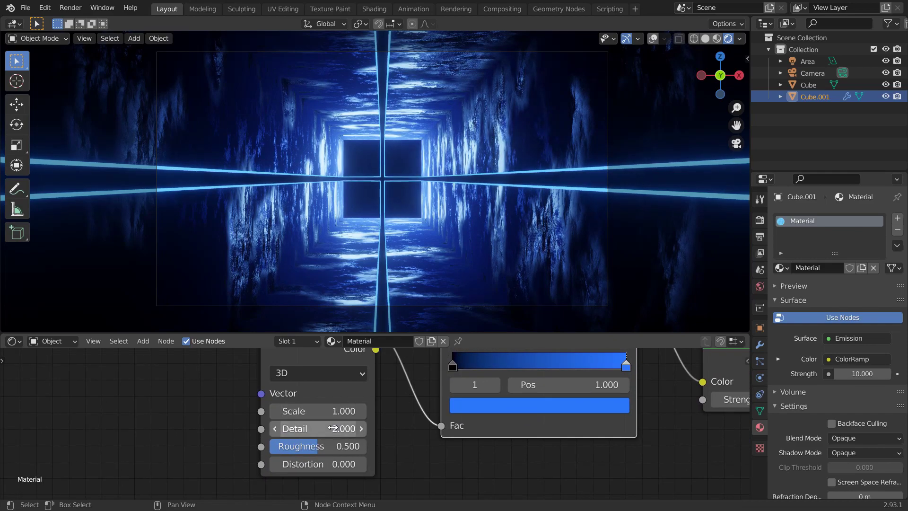
double_click(337, 428)
text(0)
key(Return)
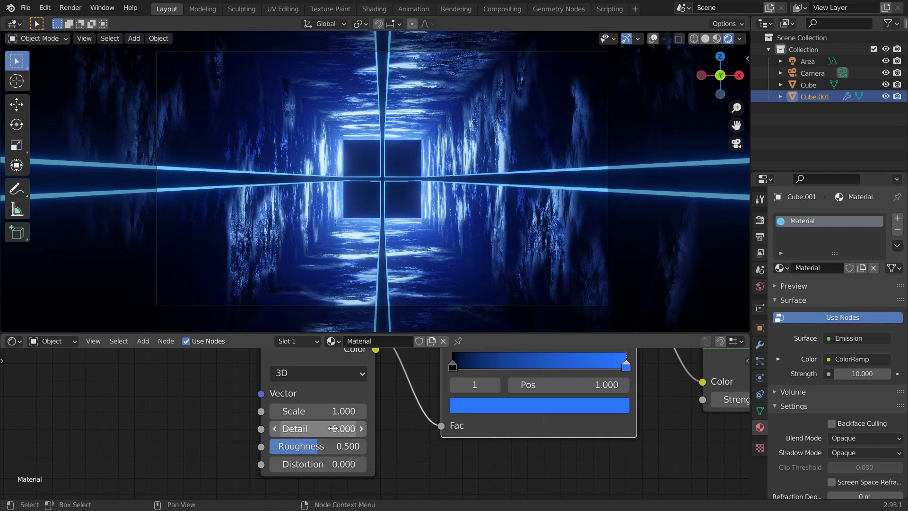
double_click(348, 448)
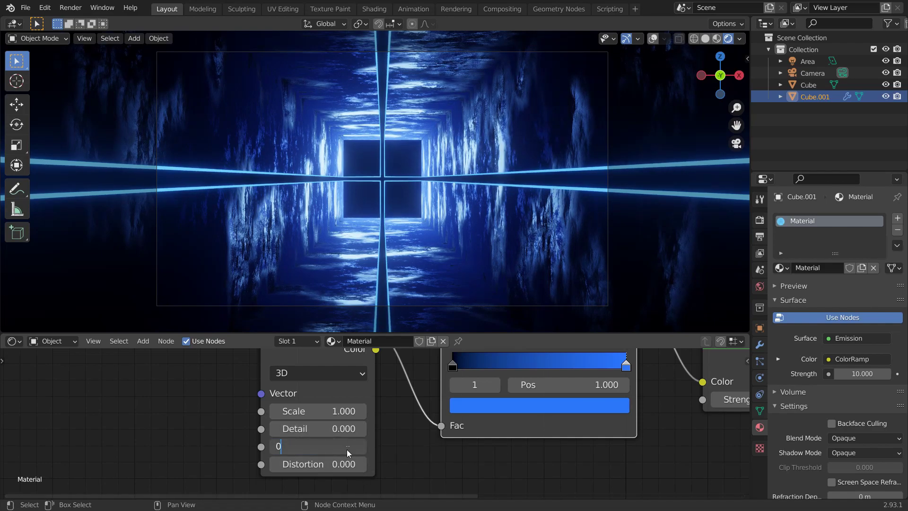
text(0)
key(Return)
Feed the Noise Texture from new Texture Coordinate and Mapping nodes, and move the ColorRamp's black stop to position 0.091.
middle_drag(389, 385, 471, 410)
scroll(388, 419, down, 5)
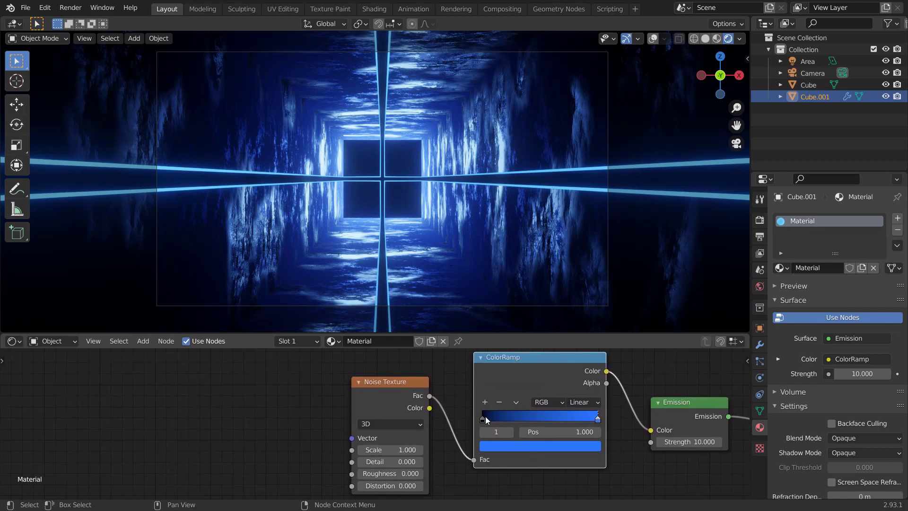
click(481, 417)
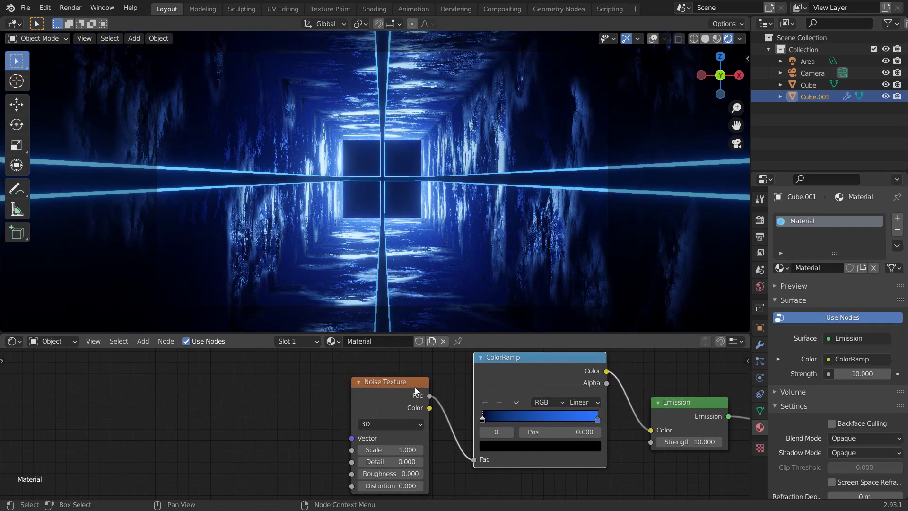
click(388, 382)
key(ctrl+t)
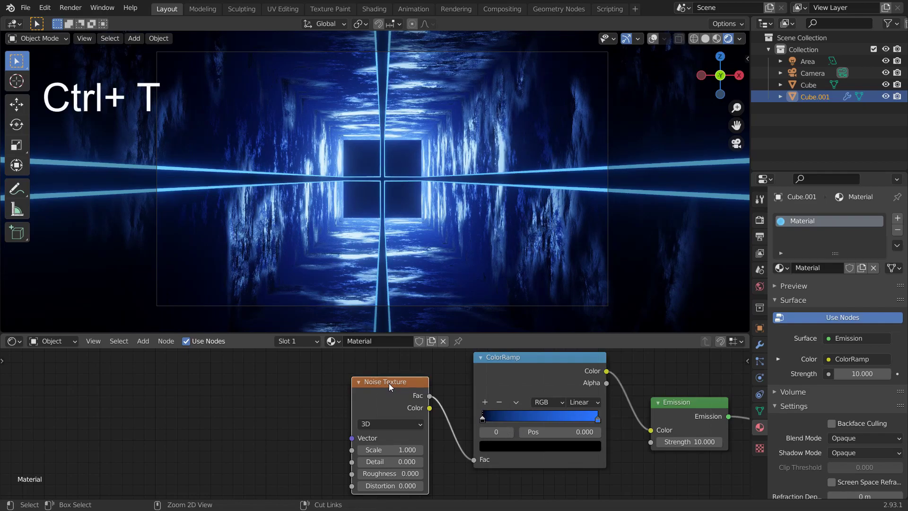
drag(153, 436, 204, 423)
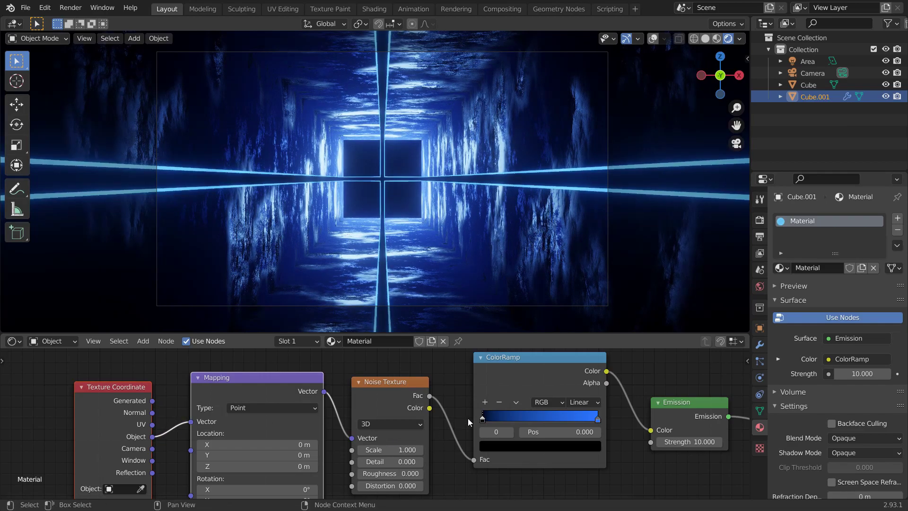
drag(484, 418, 494, 421)
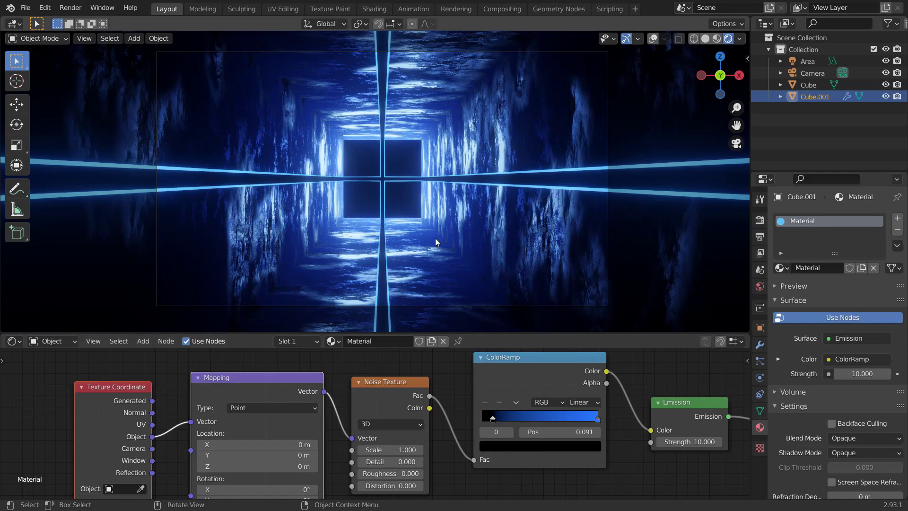
Change the second Principled BSDF's Base Color in the tunnel Cube's material to a brighter azure blue.
click(507, 259)
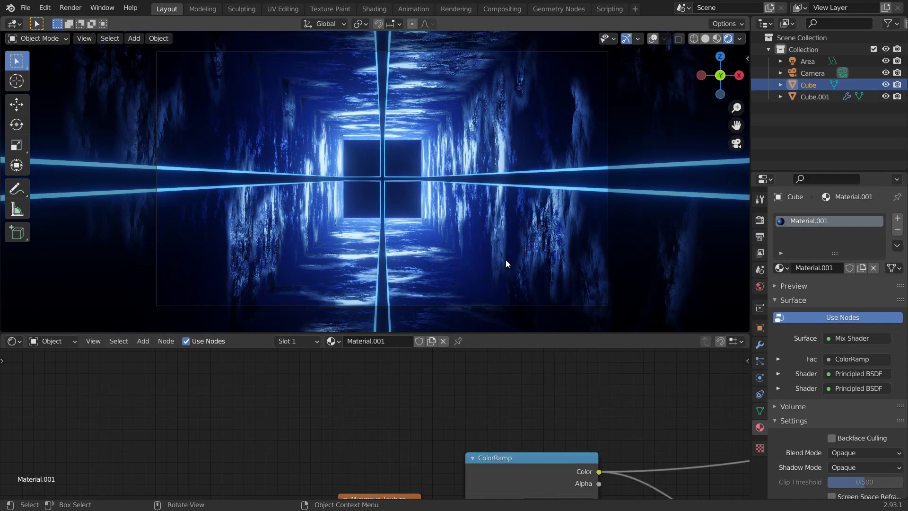
middle_drag(570, 427, 442, 397)
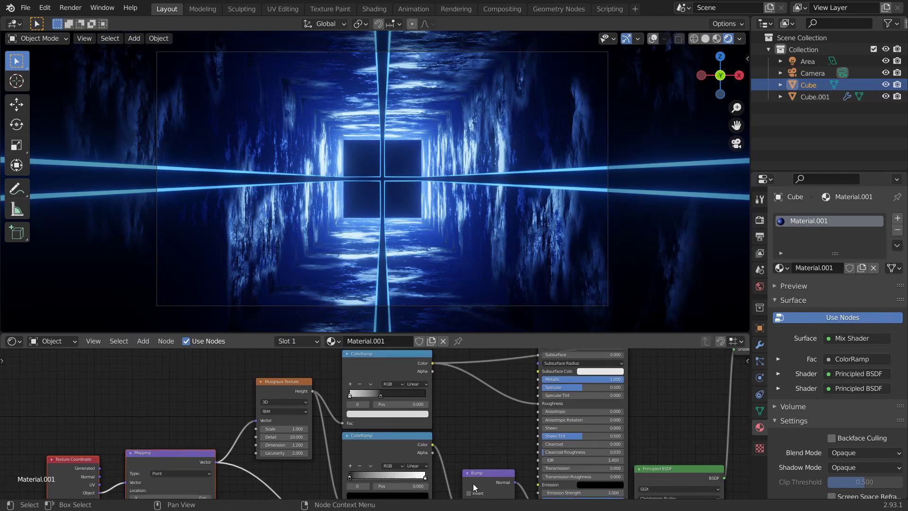
scroll(643, 448, up, 4)
mouse_move(668, 464)
middle_down()
mouse_move(612, 433)
mouse_move(658, 389)
mouse_move(663, 361)
mouse_move(669, 456)
middle_up()
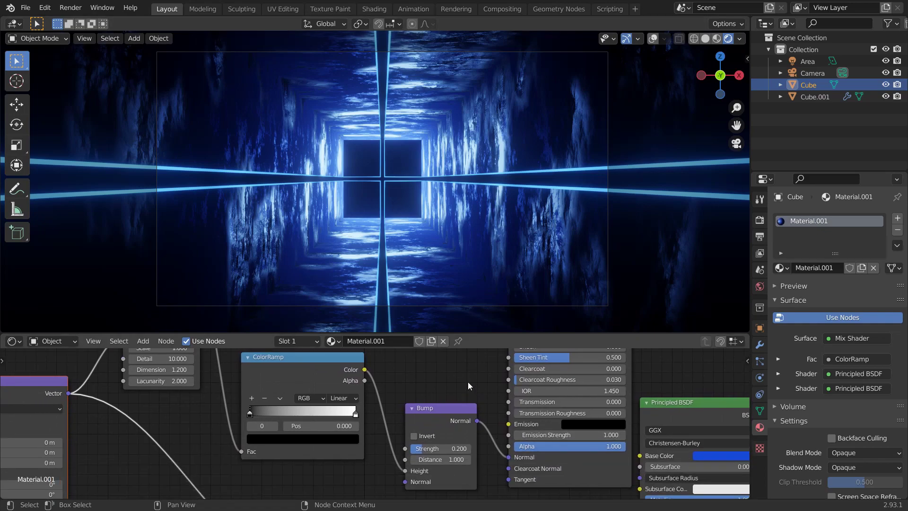
middle_drag(487, 384, 459, 493)
scroll(538, 471, down, 3)
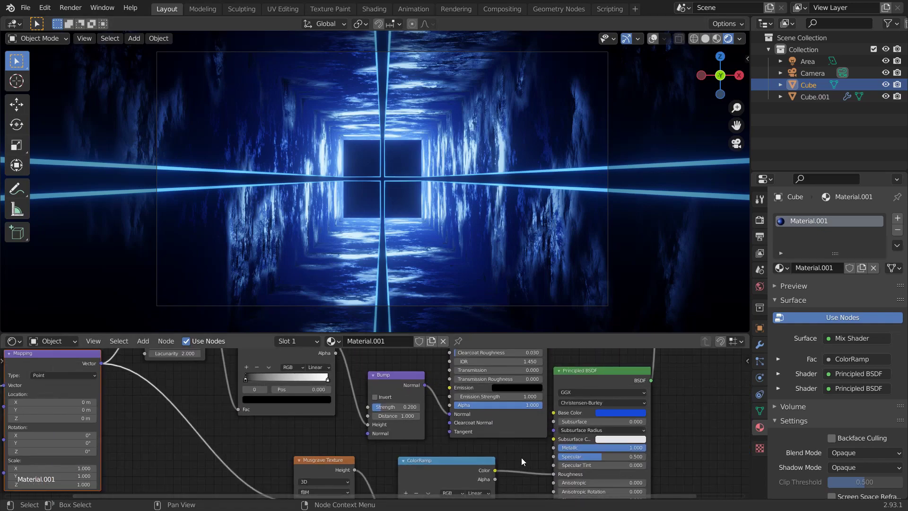
click(636, 413)
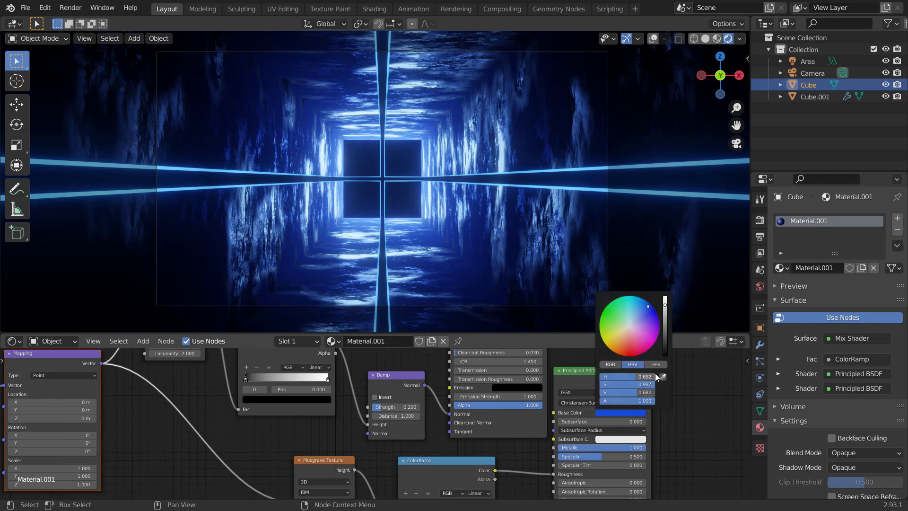
drag(643, 305, 666, 294)
click(608, 412)
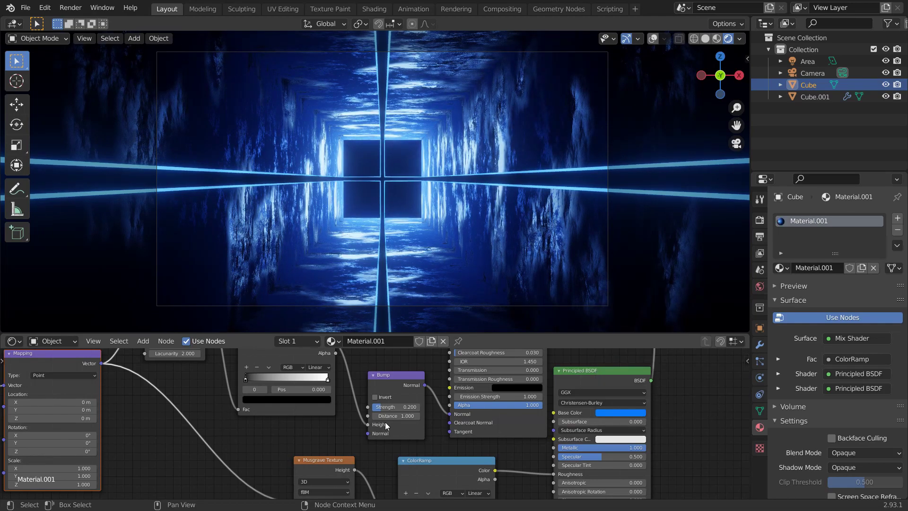
Set the Strength of the Bump node in the tunnel material to 0.5.
scroll(385, 425, up, 1)
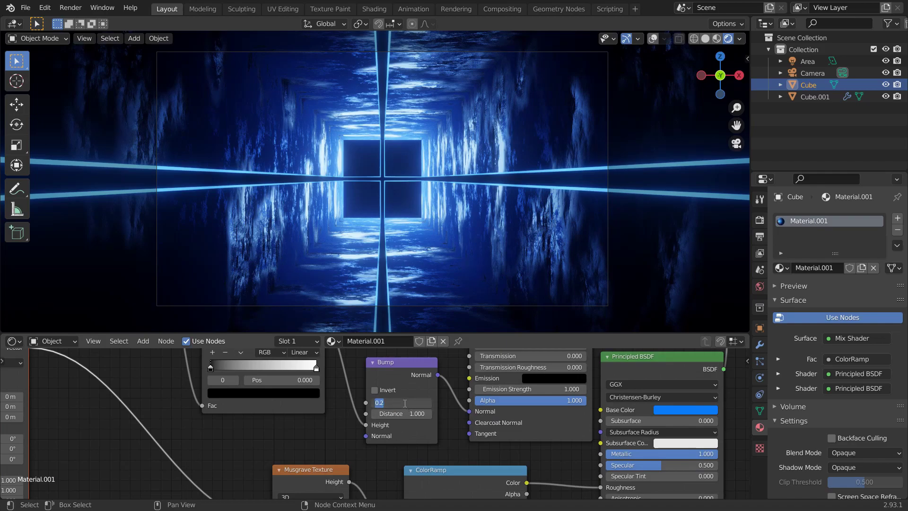
key(Return)
scroll(399, 404, down, 3)
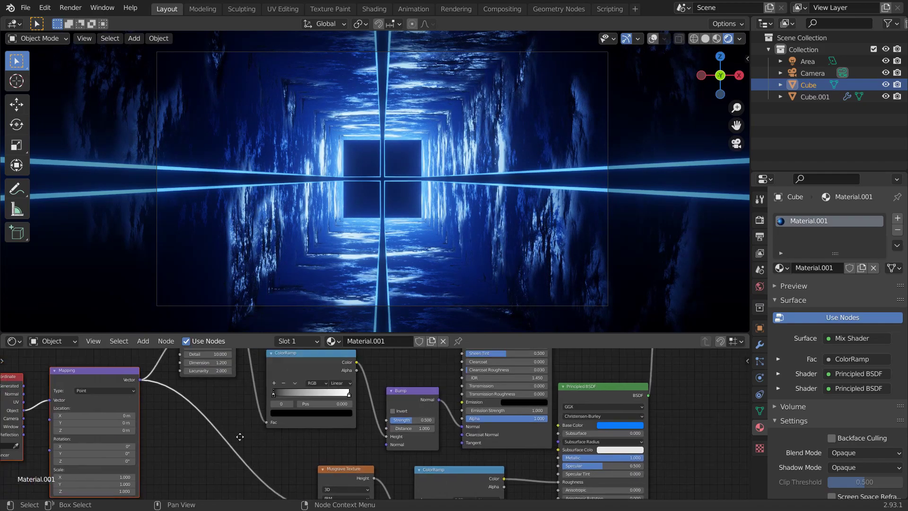
middle_drag(339, 445, 345, 410)
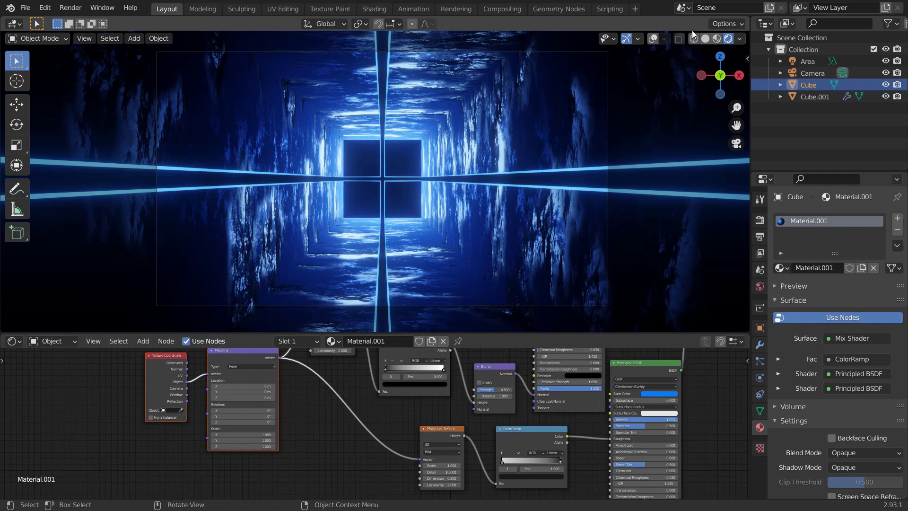
Switch the viewport to Solid shading with overlays shown, and leave the camera view to see the whole tunnel from outside.
click(705, 39)
click(656, 39)
scroll(609, 118, down, 2)
middle_drag(579, 167, 468, 201)
scroll(539, 217, down, 4)
middle_drag(552, 221, 521, 214)
middle_drag(606, 158, 530, 169)
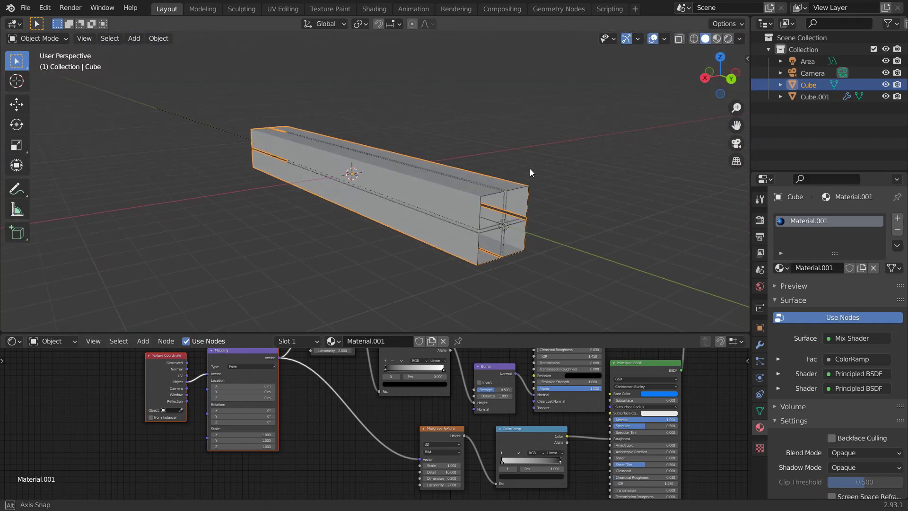
scroll(548, 222, down, 3)
middle_drag(540, 223, 566, 219)
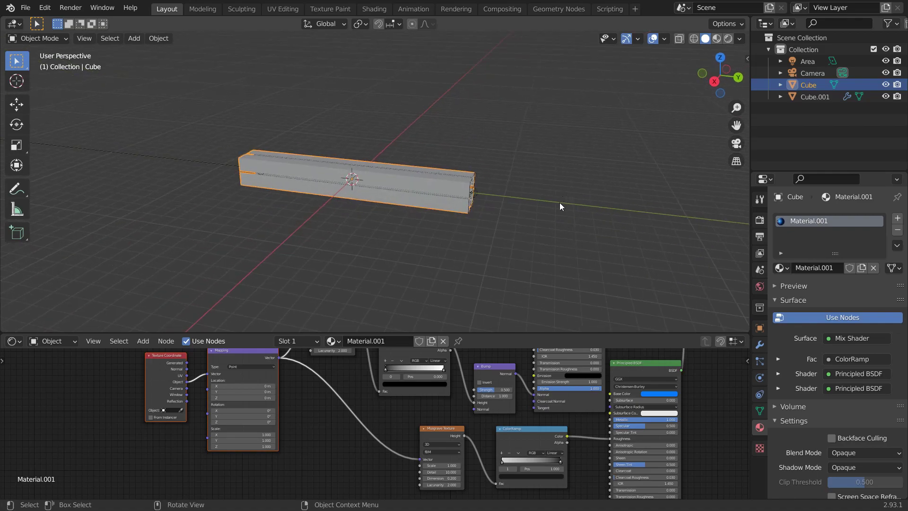
Duplicate the tunnel Cube along Y, end to end with the original, and repeat the duplication twice more.
key(shift+d)
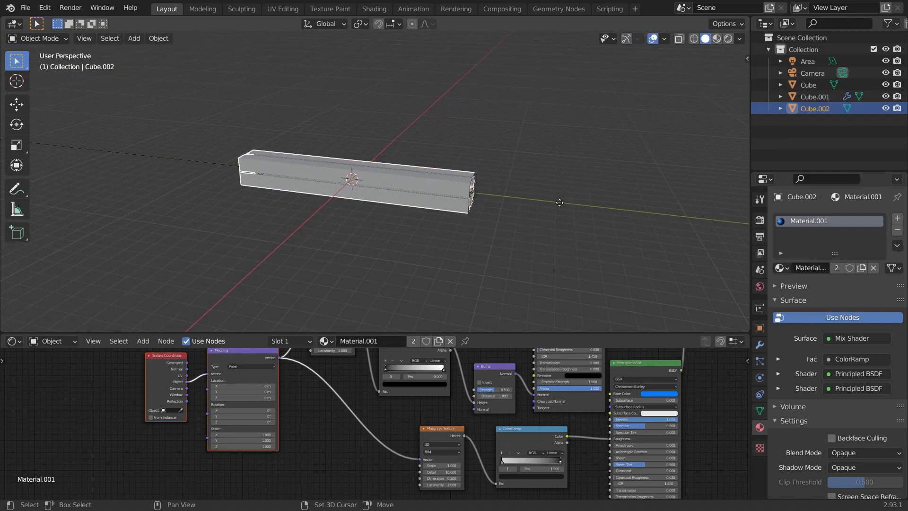
click(560, 202)
scroll(416, 191, down, 3)
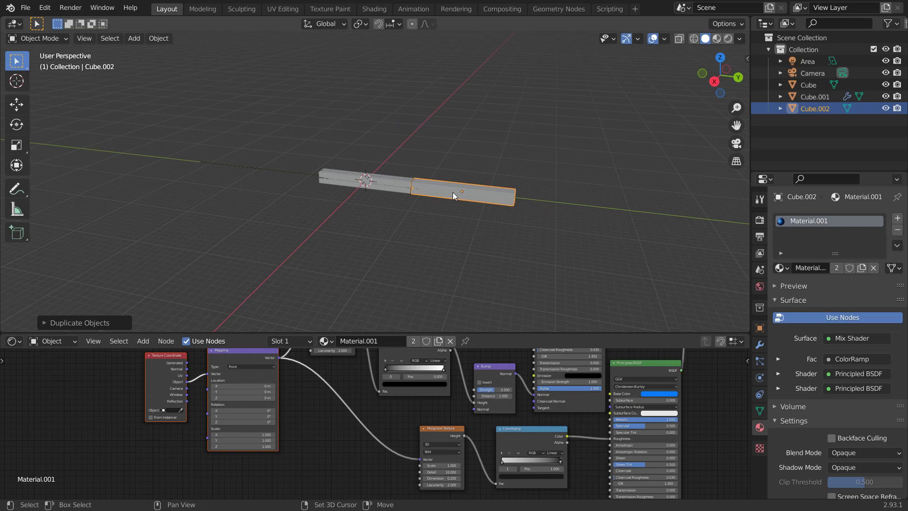
key(shift+r)
key(shift+r)
Add a cube, scale its mesh up well beyond the tunnel's cross-section in Edit Mode, and stretch it lengthwise along Y.
middle_drag(442, 212, 462, 162)
key(shift+a)
click(516, 166)
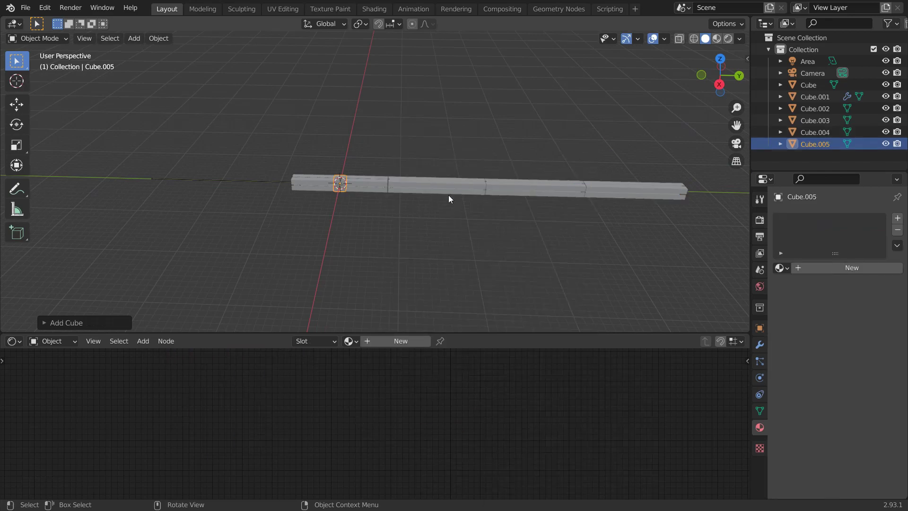
key(Tab)
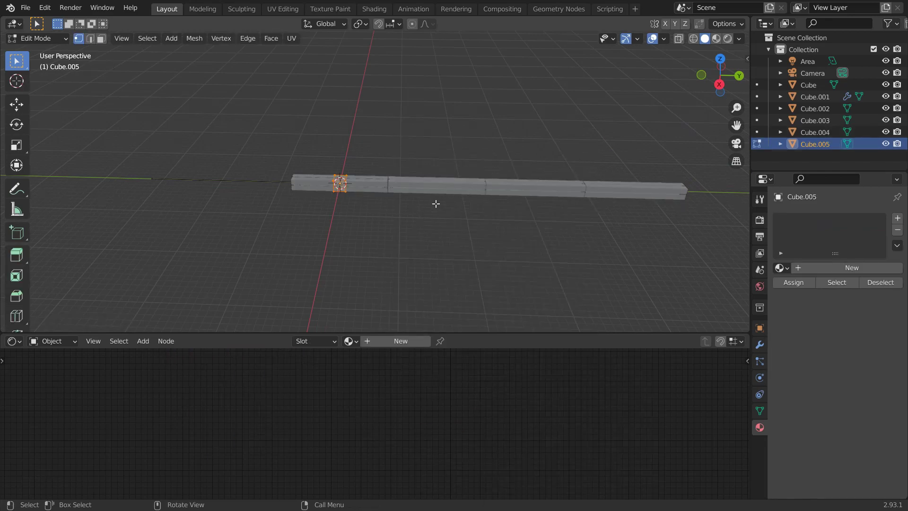
key(s)
click(700, 288)
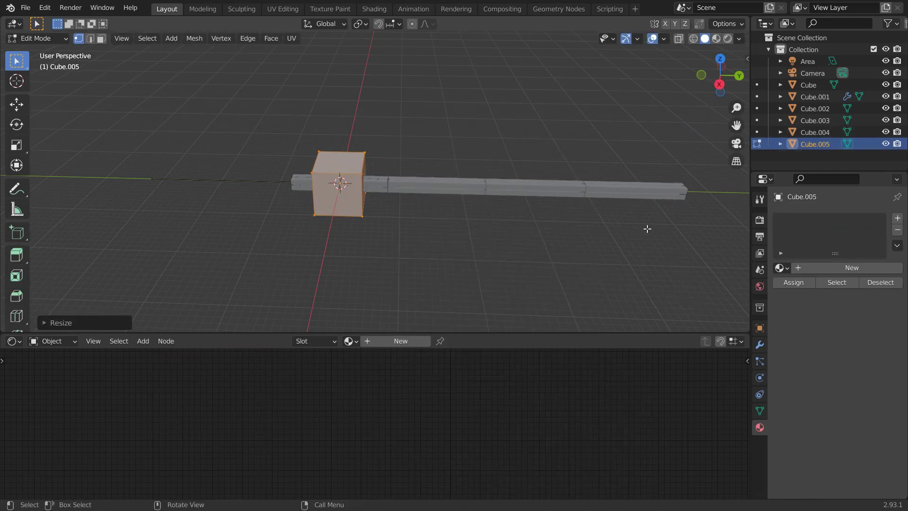
key(s)
key(y)
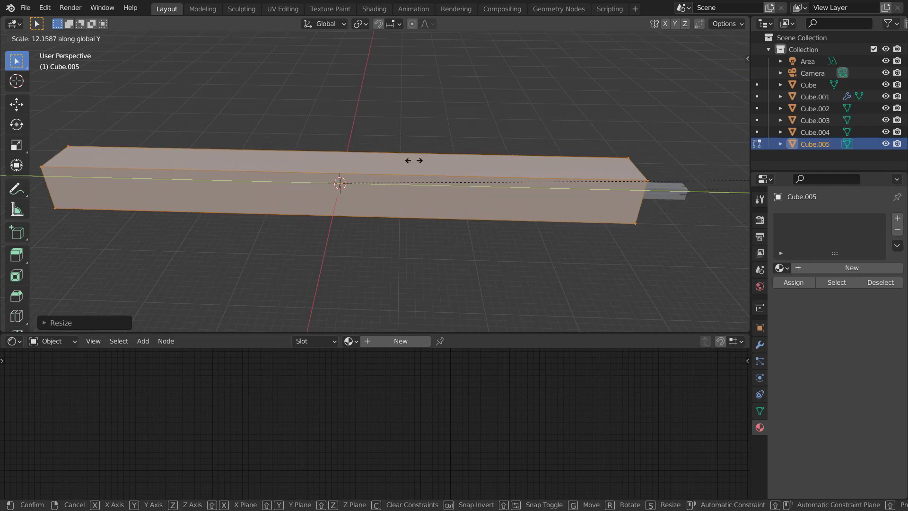
click(414, 161)
Set the new box's viewport display type to Wire.
click(760, 328)
scroll(795, 469, down, 1)
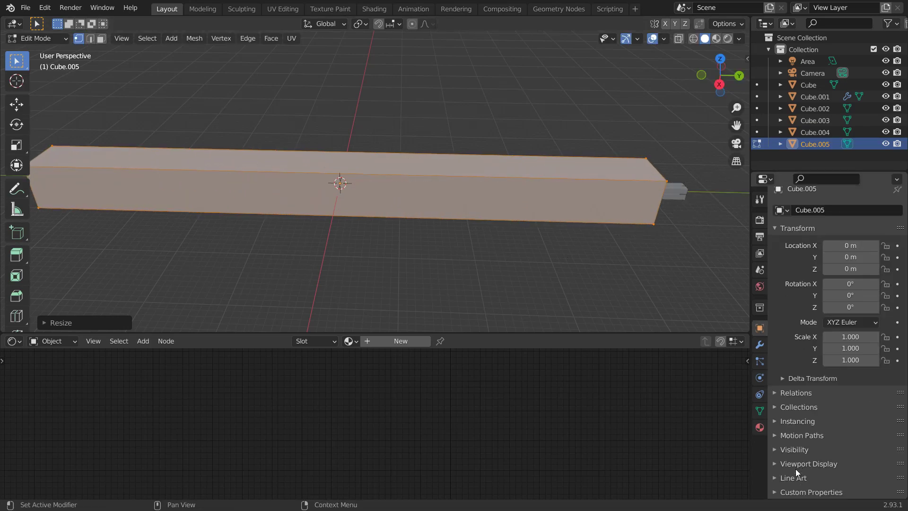
click(797, 463)
scroll(805, 466, down, 5)
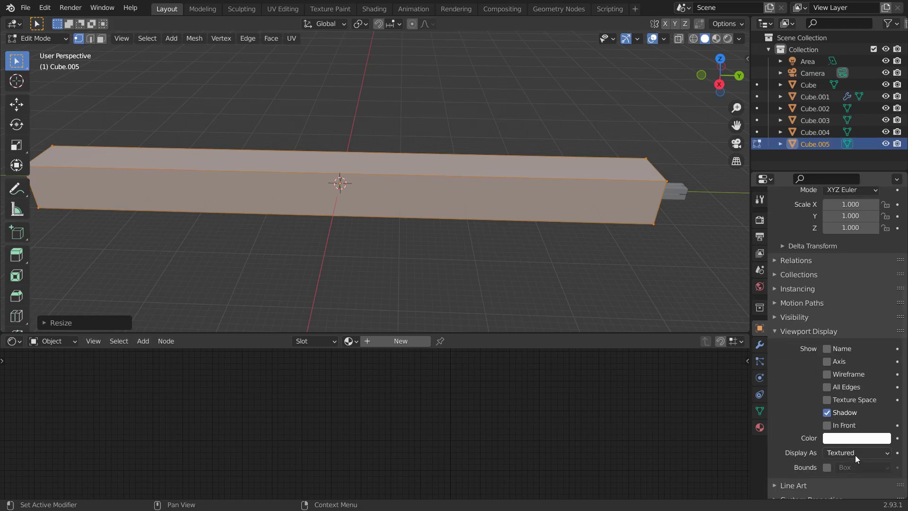
click(856, 453)
click(854, 426)
Move the box's mesh about 21 m along Y so it encloses all the tunnel segments.
scroll(564, 229, down, 4)
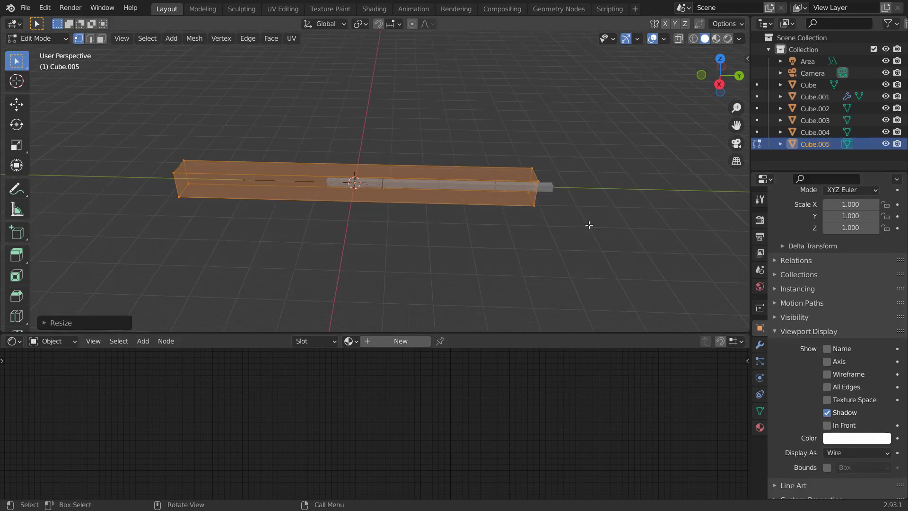
shift+middle_drag(544, 220, 475, 216)
key(g)
key(y)
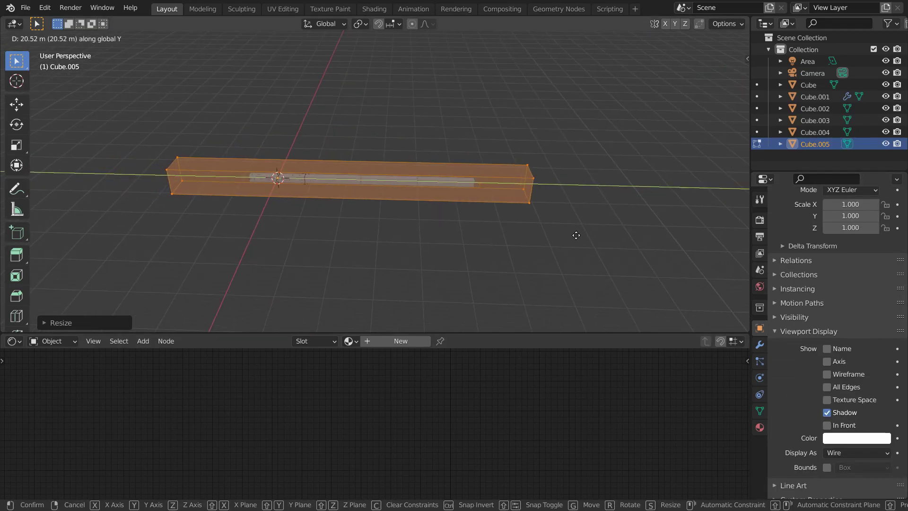
click(582, 236)
Return to Object Mode and rename the enclosing box Cube.005 to Fog.
middle_drag(419, 198, 507, 194)
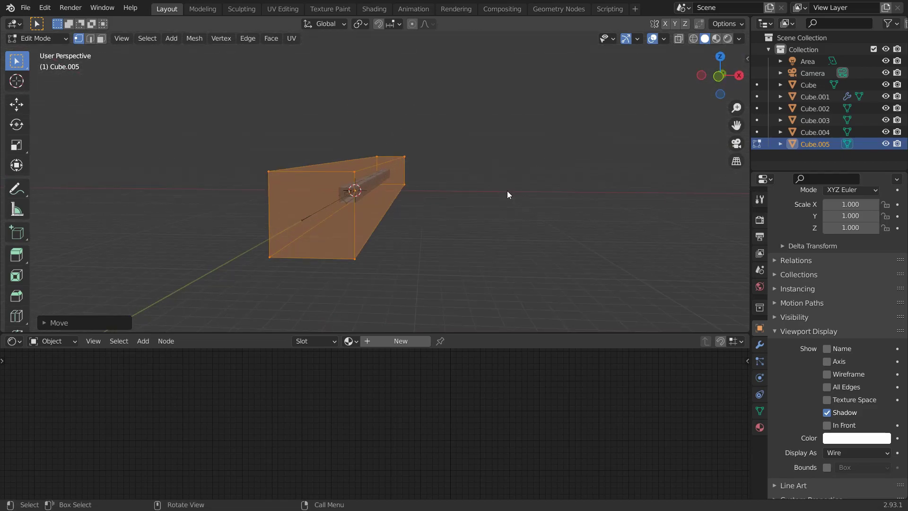
key(Tab)
middle_drag(401, 194, 454, 199)
double_click(813, 143)
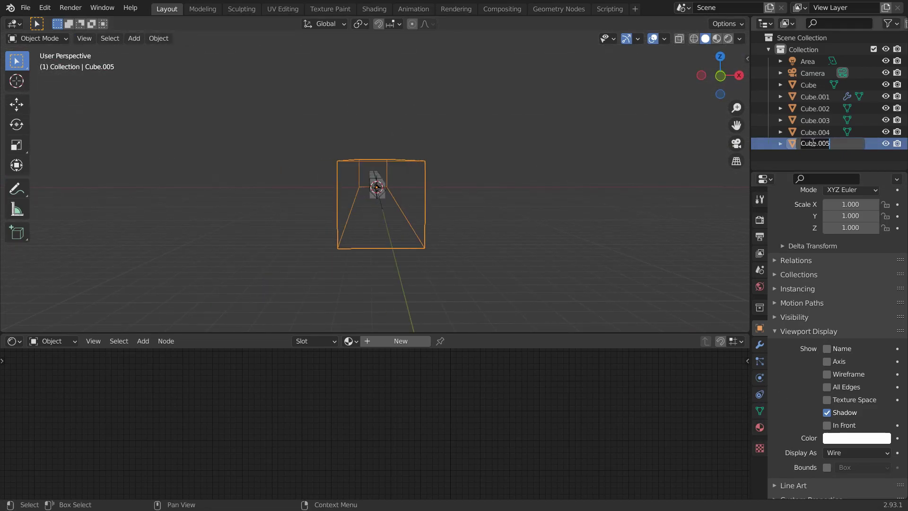
text(Fog)
key(Return)
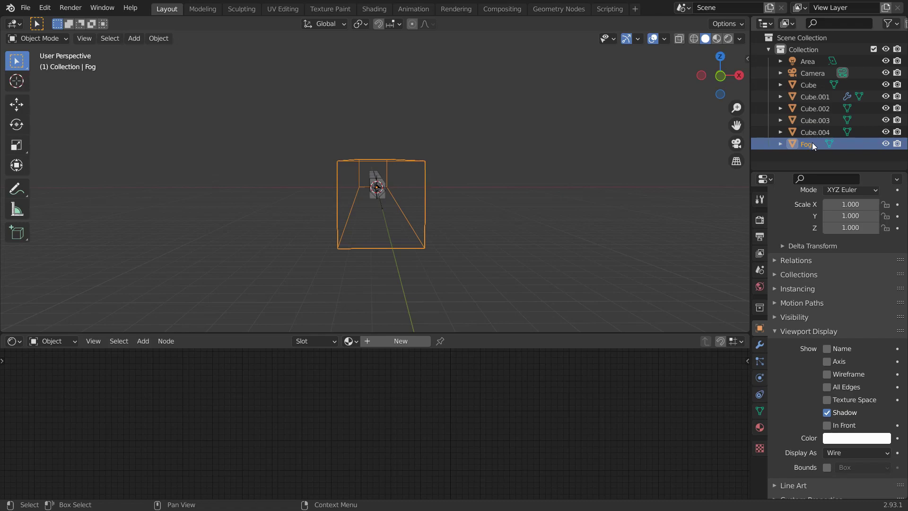
Give the Fog box a new material with its surface shader removed and Principled Volume as the volume shader.
click(760, 428)
click(826, 268)
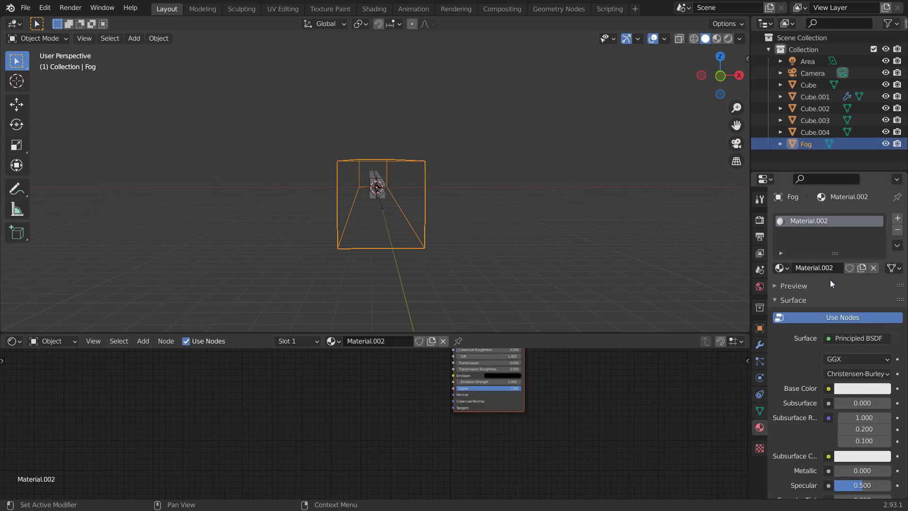
click(850, 341)
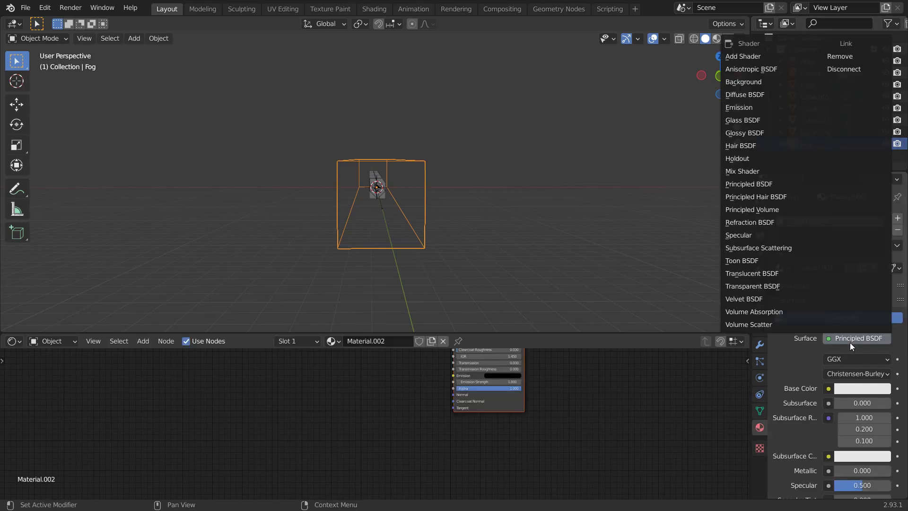
click(853, 56)
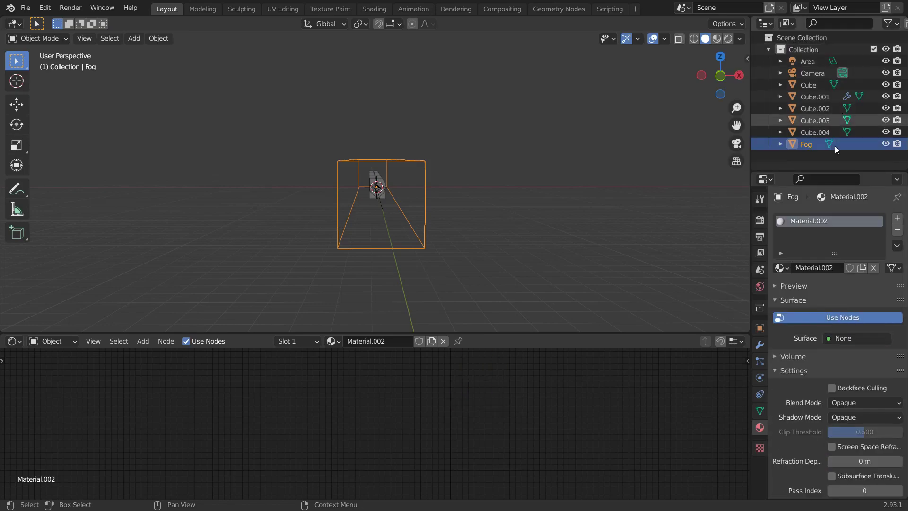
click(792, 358)
click(845, 375)
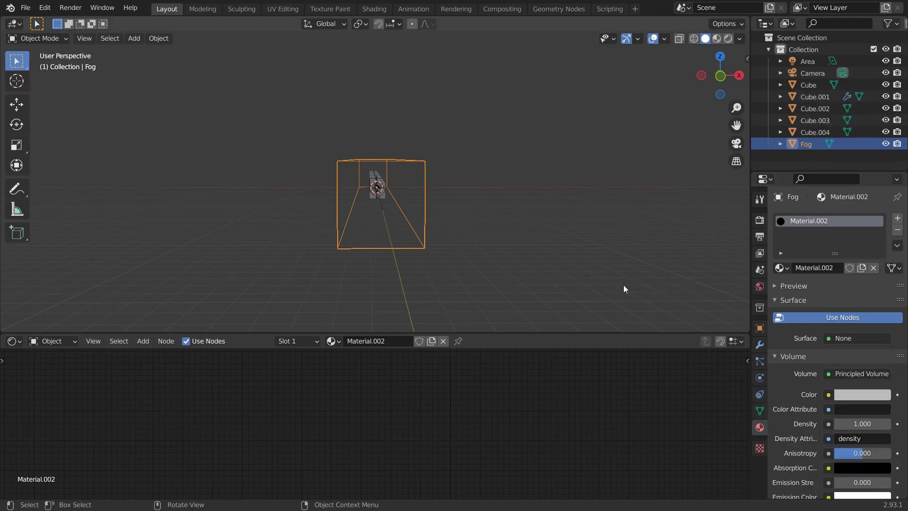
View the scene through the camera in Rendered shading with the viewport overlays hidden.
scroll(454, 223, up, 6)
key(KP_0)
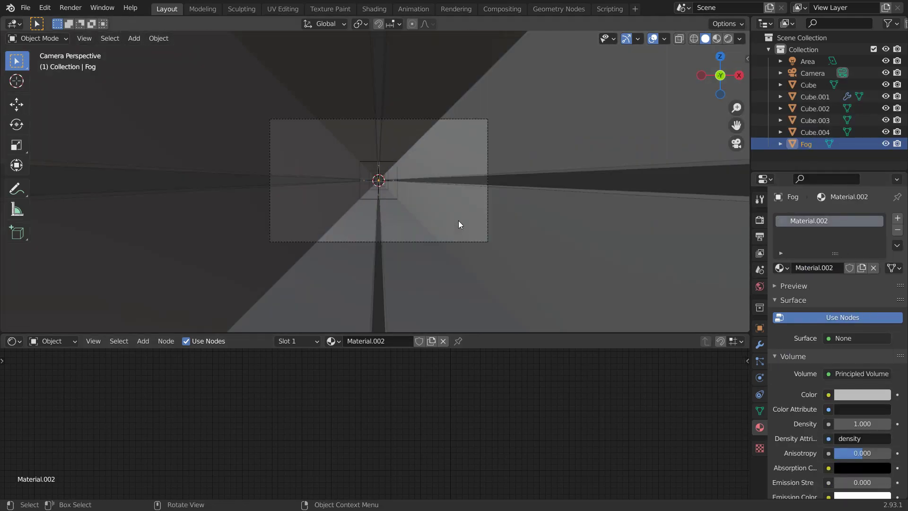
scroll(483, 189, up, 4)
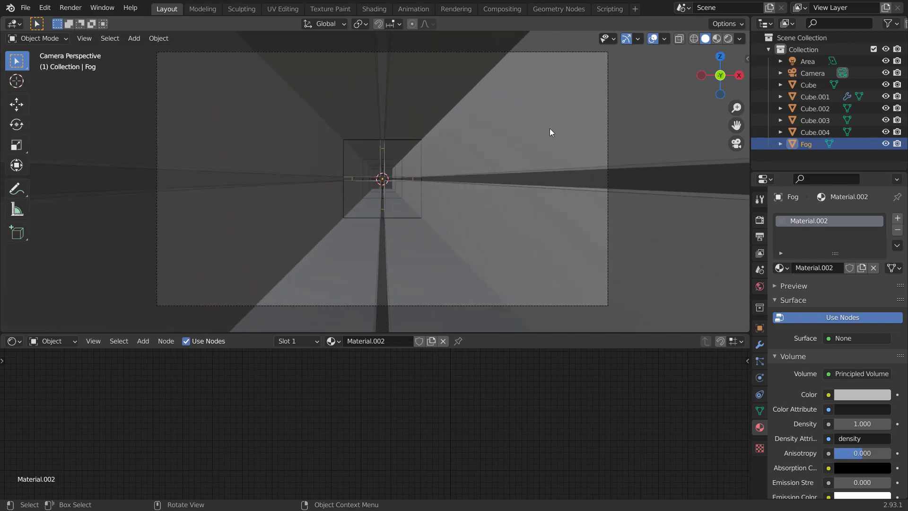
click(729, 38)
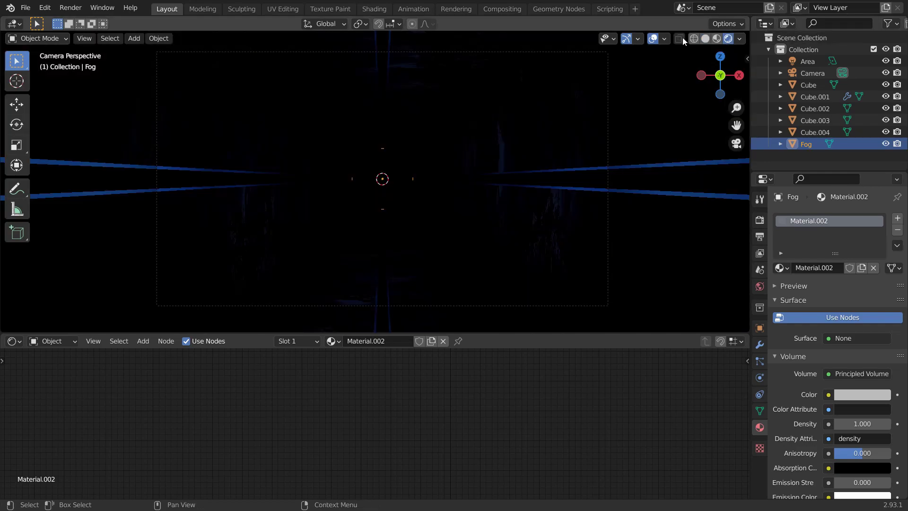
click(650, 39)
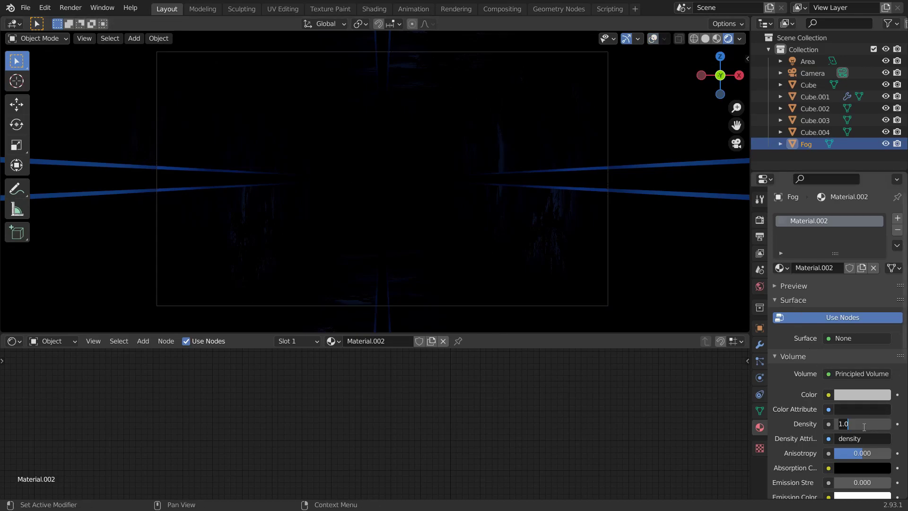
Set the fog volume's density to 0.02 and its color to light blue.
key(BackSpace)
text(.02)
key(Return)
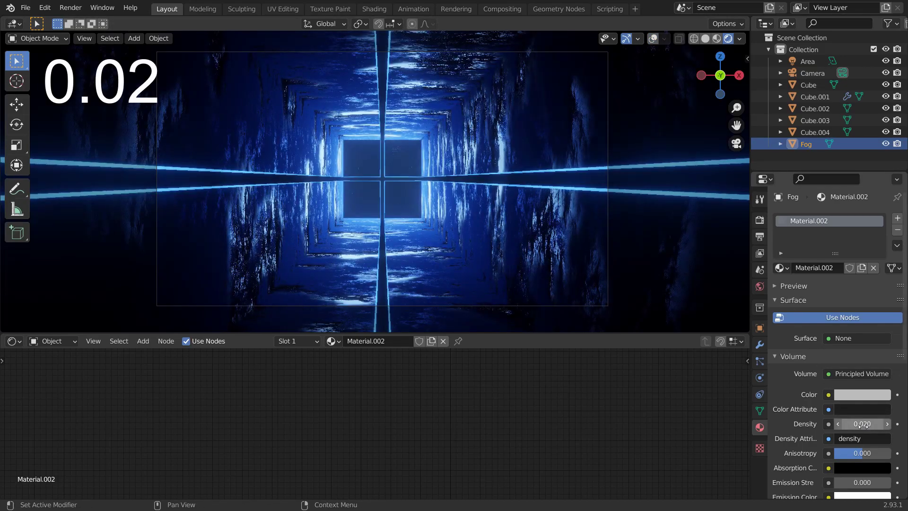
click(841, 395)
click(837, 248)
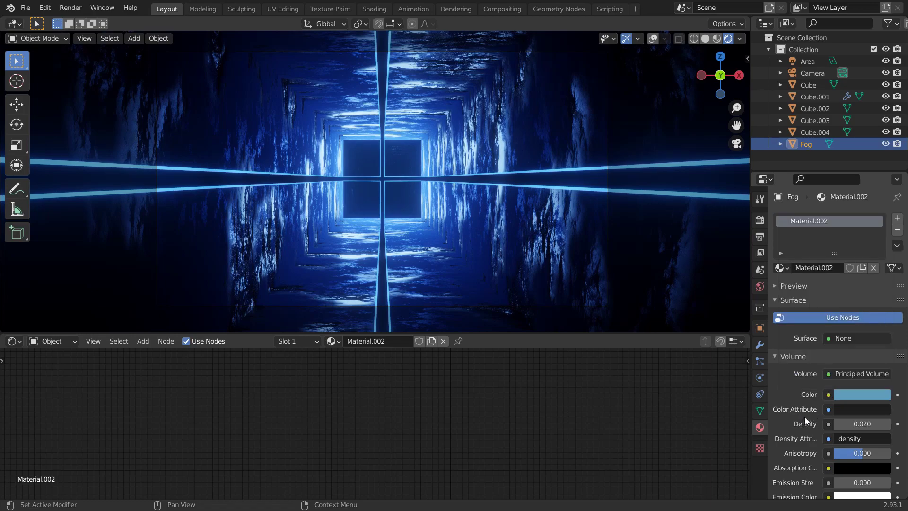
scroll(804, 416, down, 3)
scroll(814, 377, up, 3)
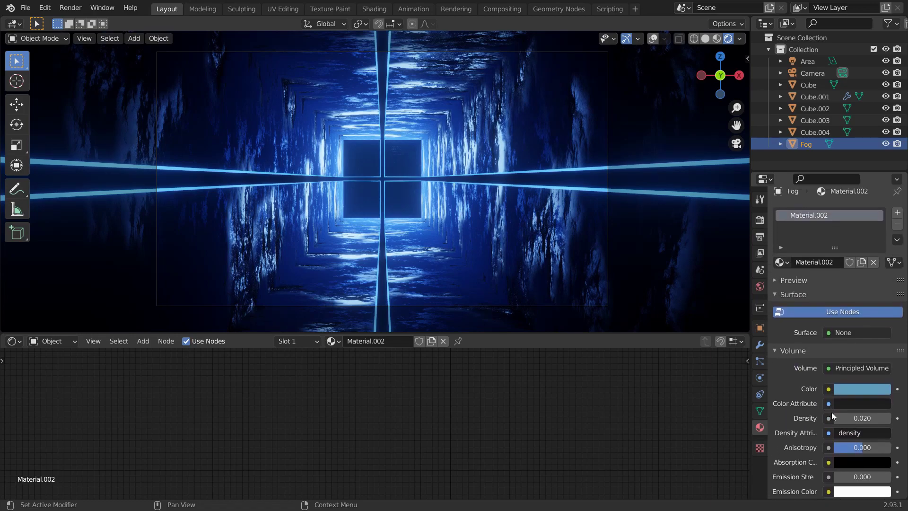
Change the node editor area to a Timeline and insert a Location keyframe for the camera at frame 1.
click(21, 341)
click(163, 386)
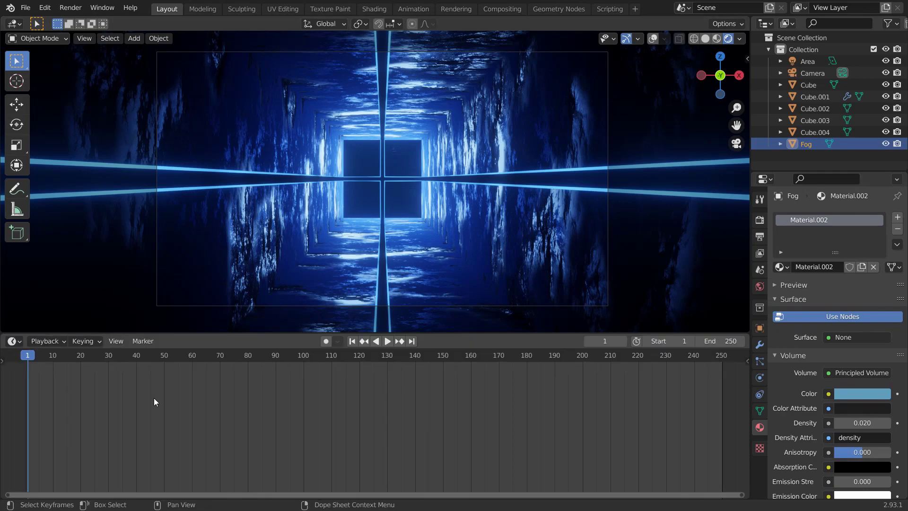
click(823, 72)
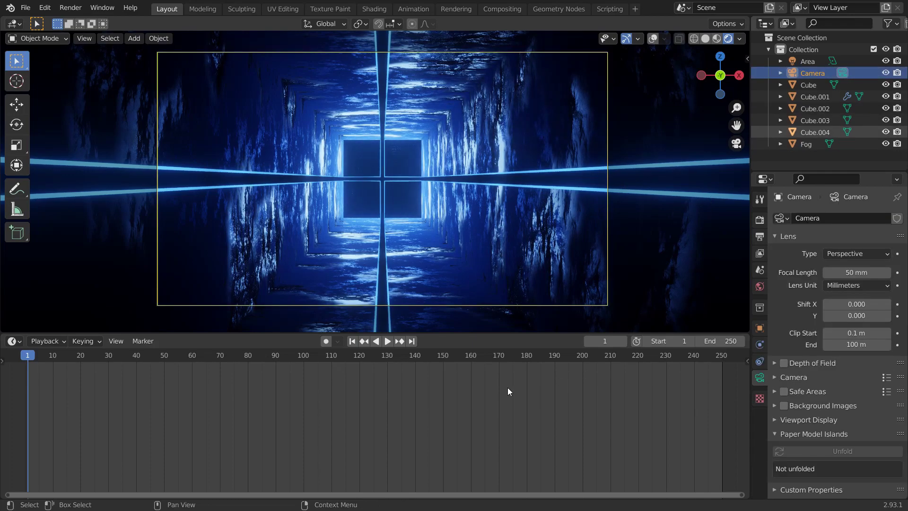
click(759, 331)
click(612, 174)
key(i)
click(612, 174)
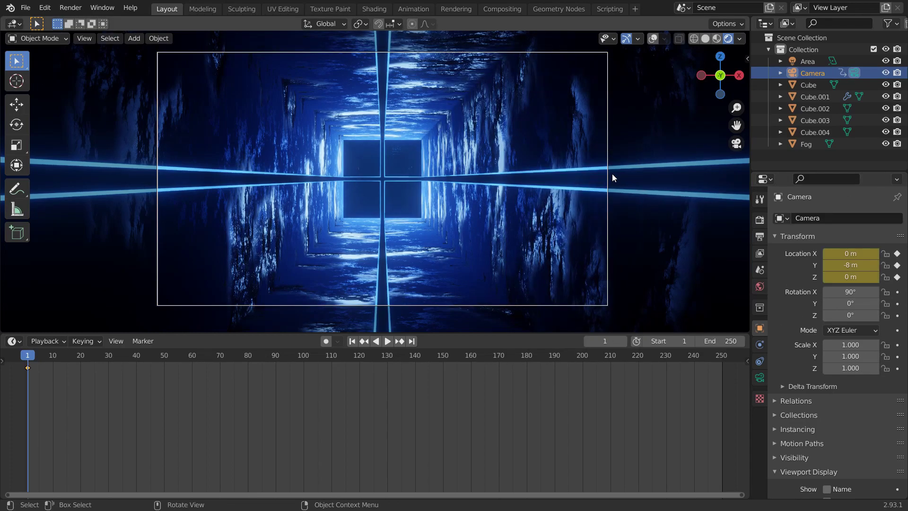
At frame 251, move the camera 16 m along Y in Solid shading and insert a Location keyframe.
click(411, 341)
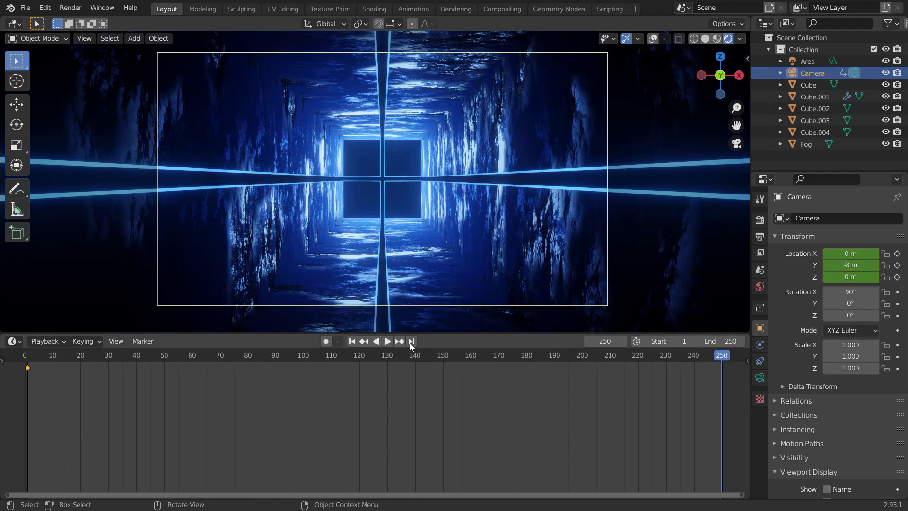
click(623, 342)
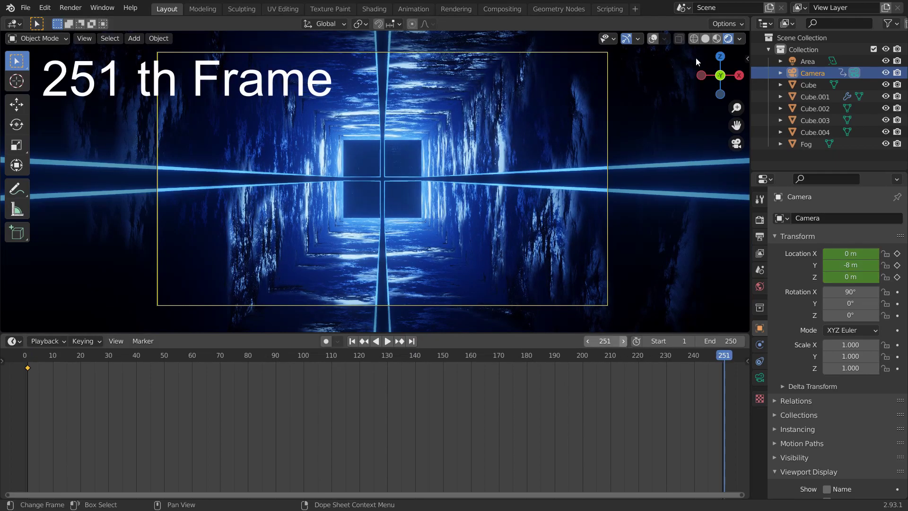
click(705, 38)
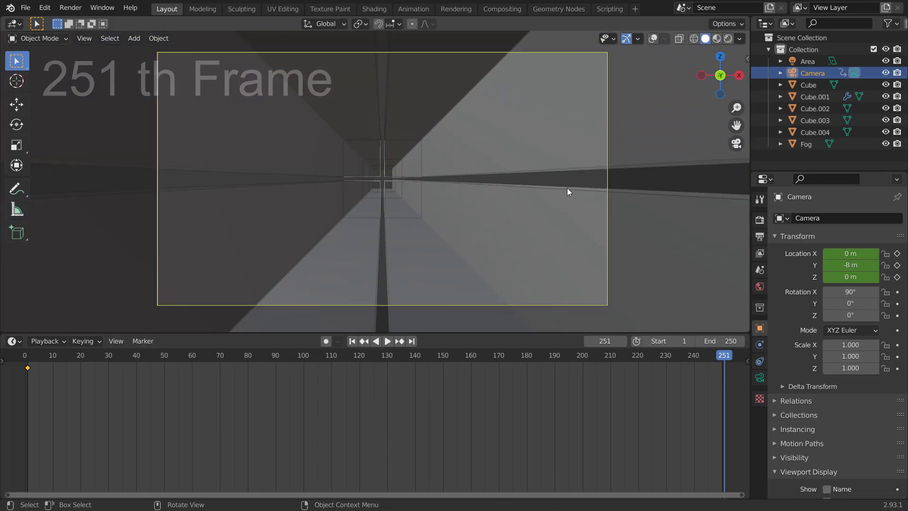
text(gy)
text(16)
key(Return)
key(i)
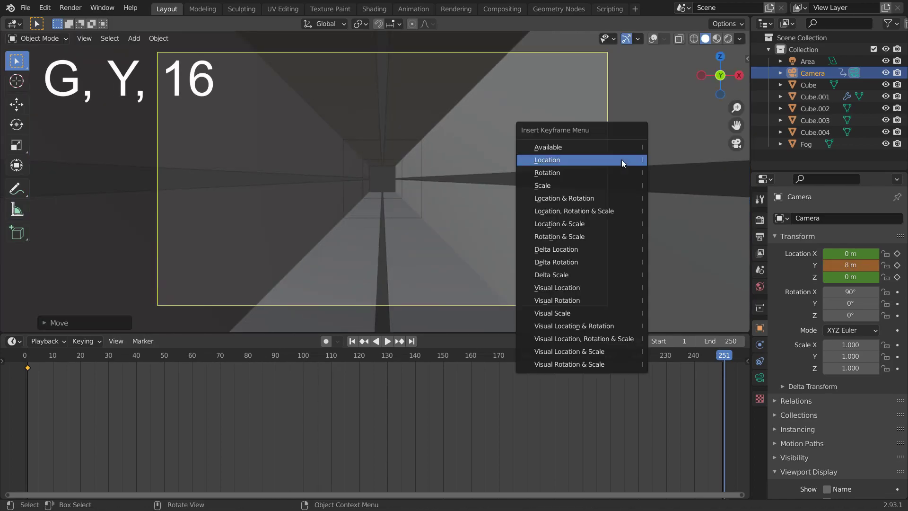
click(621, 160)
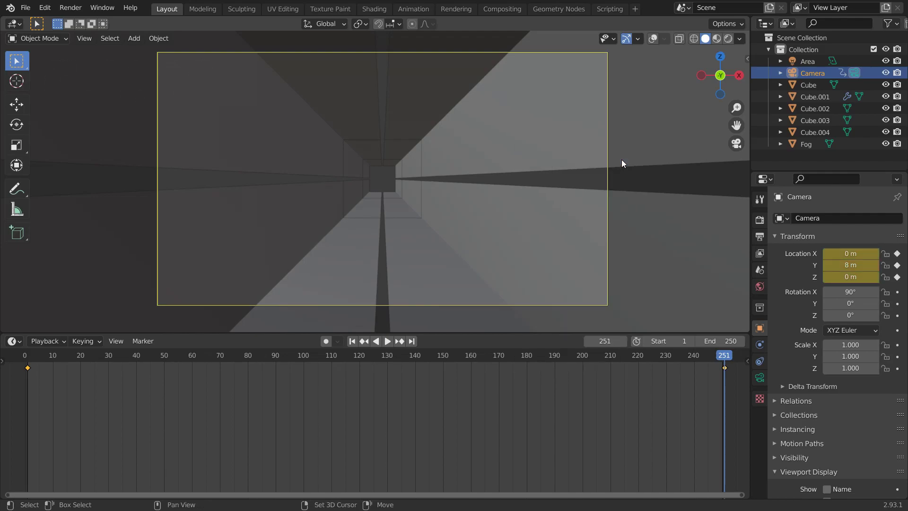
Play the camera animation briefly and set the interpolation of its keyframes to Linear.
key(space)
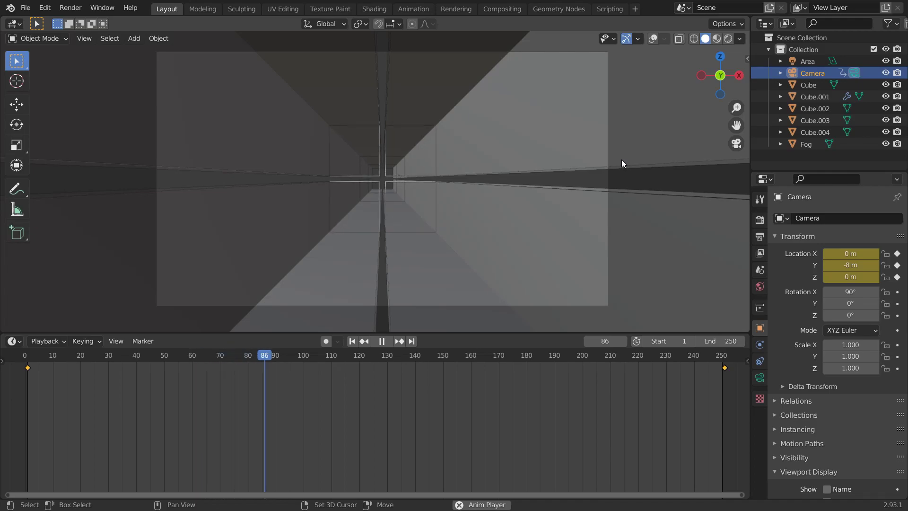
key(space)
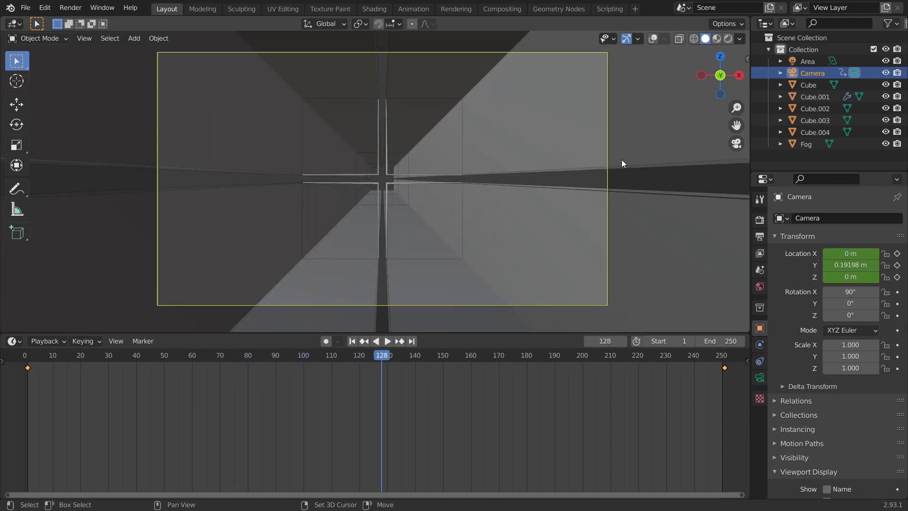
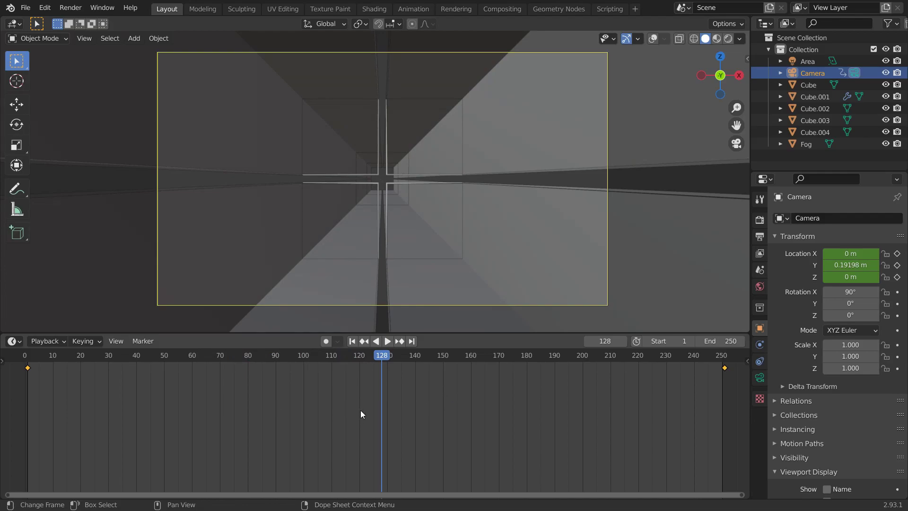
key(t)
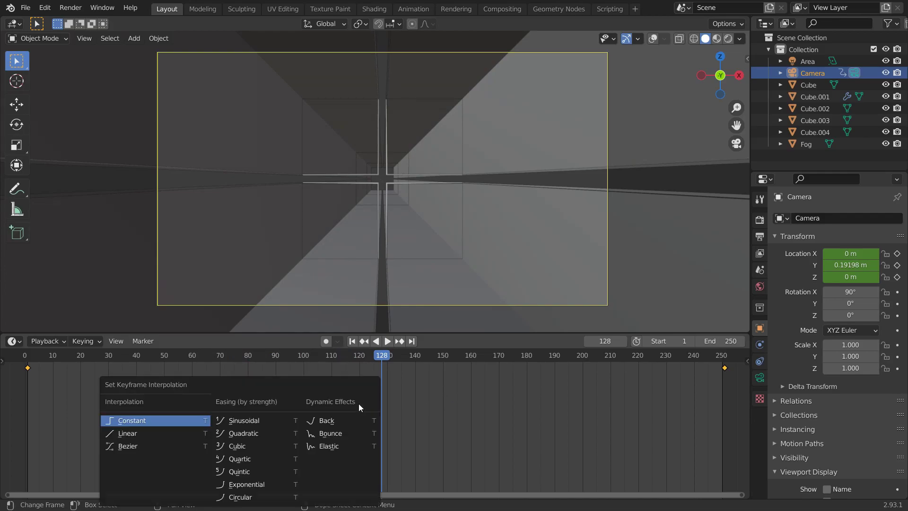
click(203, 441)
Replay the animation from the first frame, stop it, and turn the viewport overlays back on.
key(shift+Left)
key(space)
scroll(379, 182, up, 4)
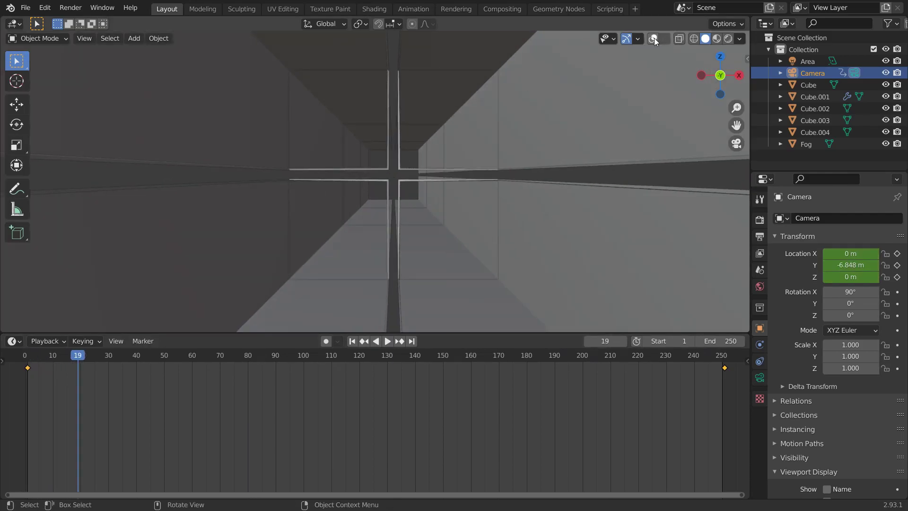
click(653, 39)
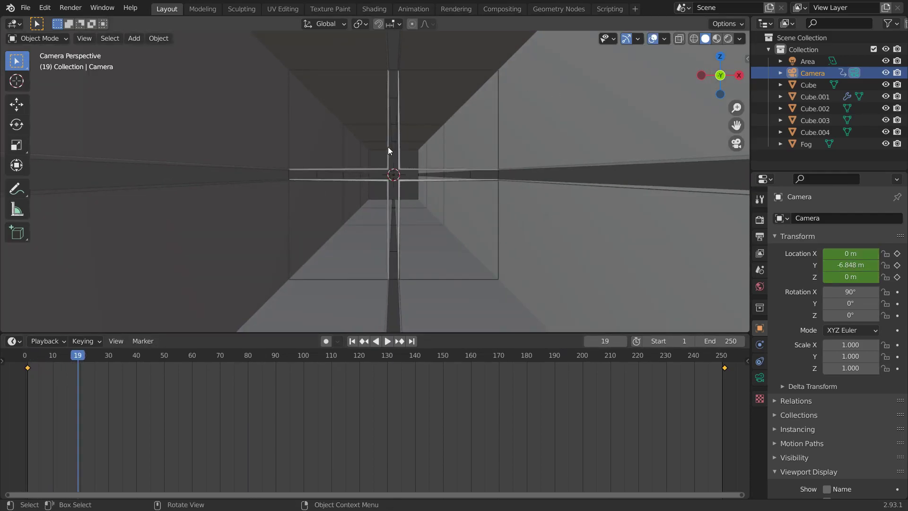
click(397, 159)
key(g)
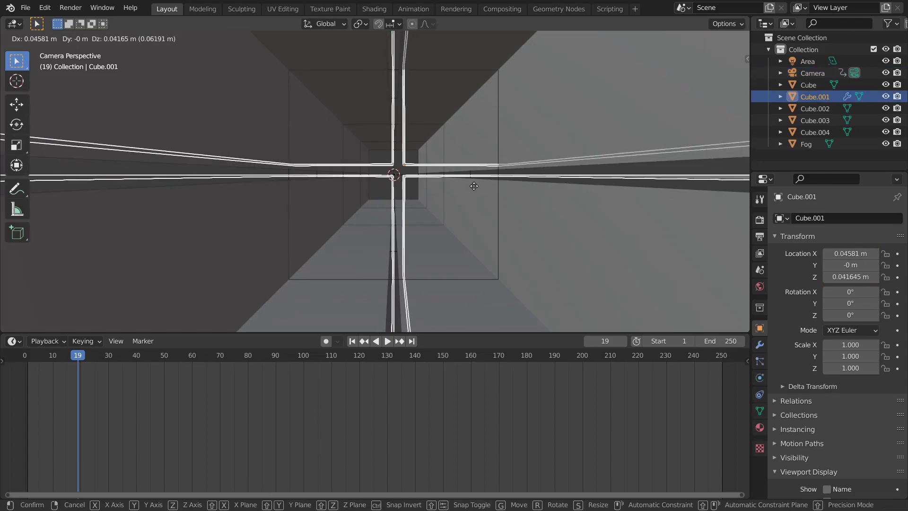
key(Escape)
scroll(468, 194, down, 1)
scroll(455, 197, down, 2)
scroll(425, 193, up, 12)
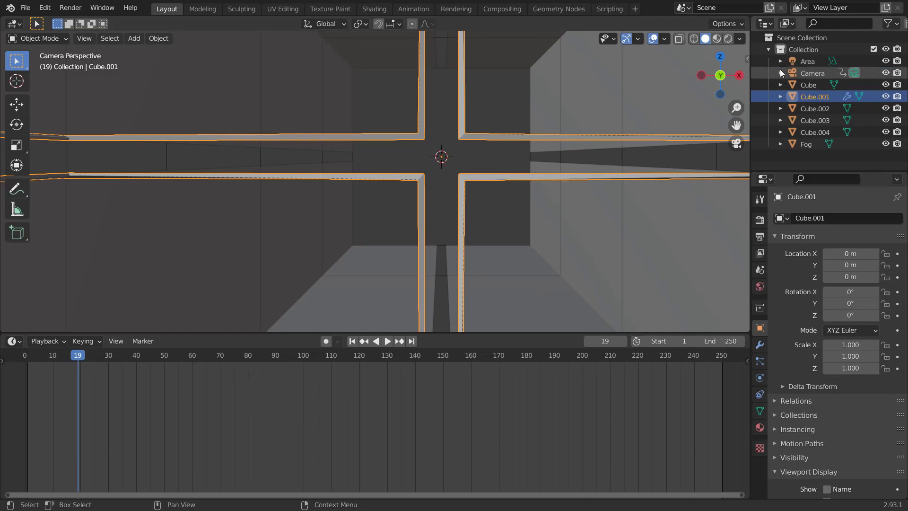
Select the area light and the wireframe Cube.001, add the camera last, and parent them to it with the Object option.
click(806, 61)
shift+click(501, 137)
middle_drag(559, 136, 606, 103)
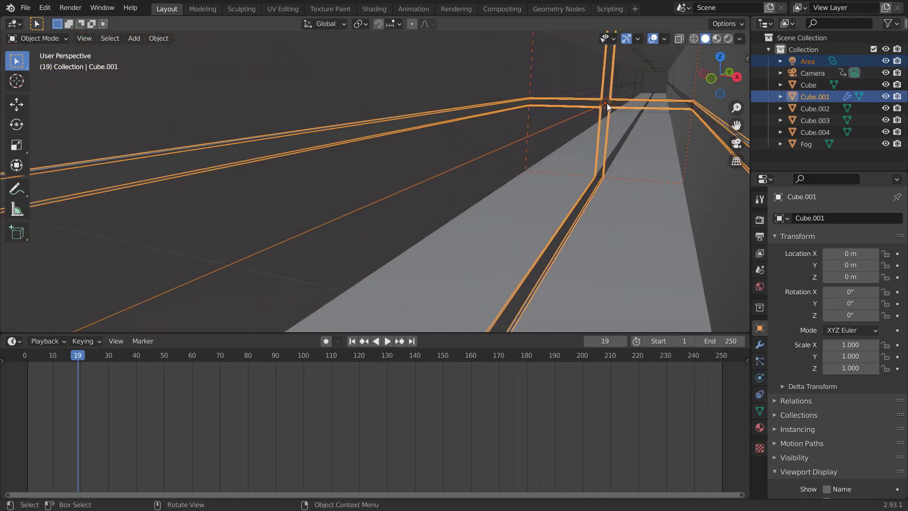
click(607, 103)
shift+click(615, 106)
middle_drag(395, 184, 476, 142)
scroll(476, 142, down, 8)
scroll(396, 175, up, 5)
middle_drag(397, 174, 413, 177)
shift+click(468, 197)
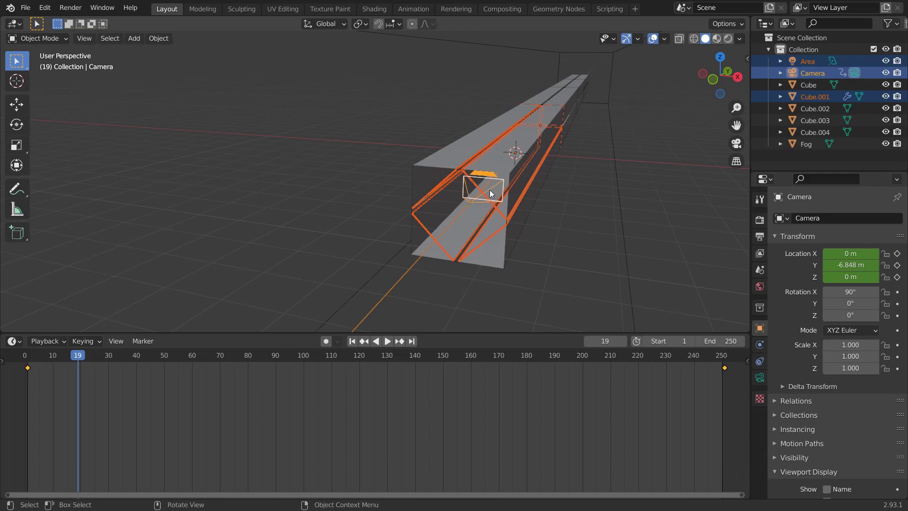
key(ctrl+p)
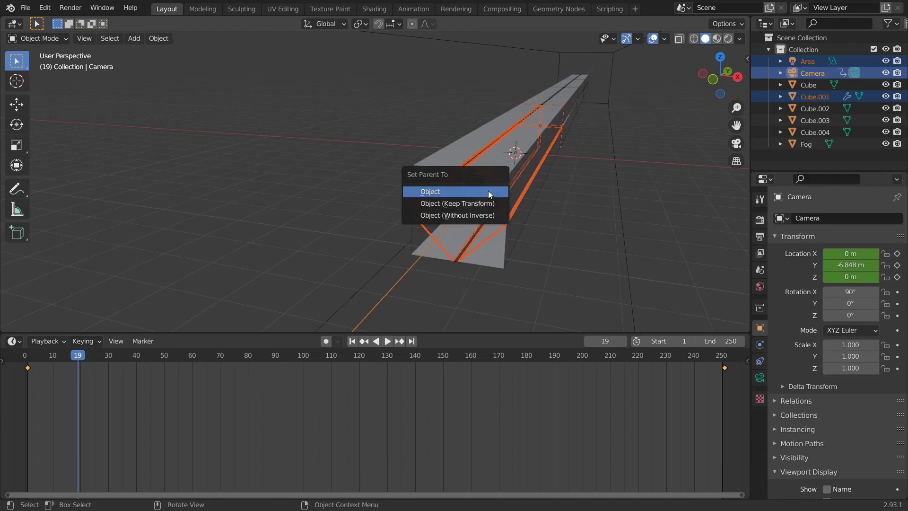
click(489, 192)
Play the animation through the camera with overlays hidden and switch the viewport to Rendered shading.
key(KP_0)
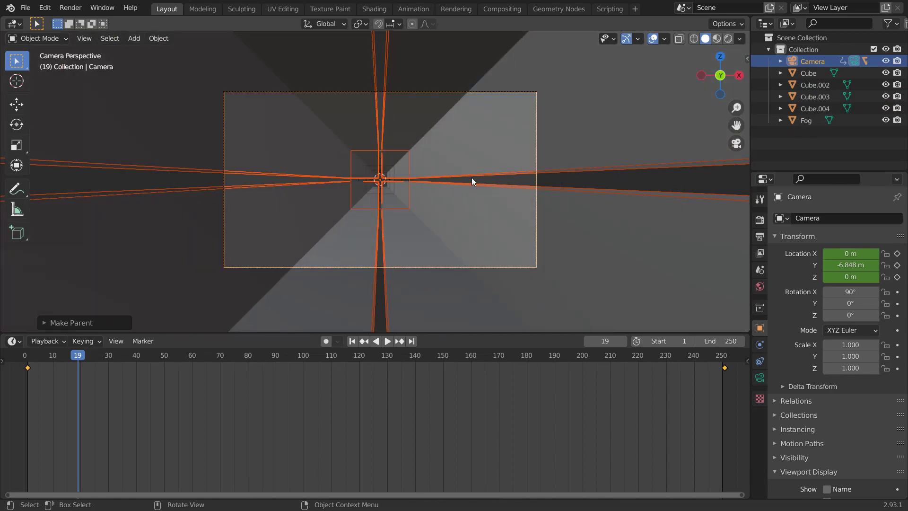
key(space)
click(663, 39)
click(654, 39)
scroll(486, 155, up, 2)
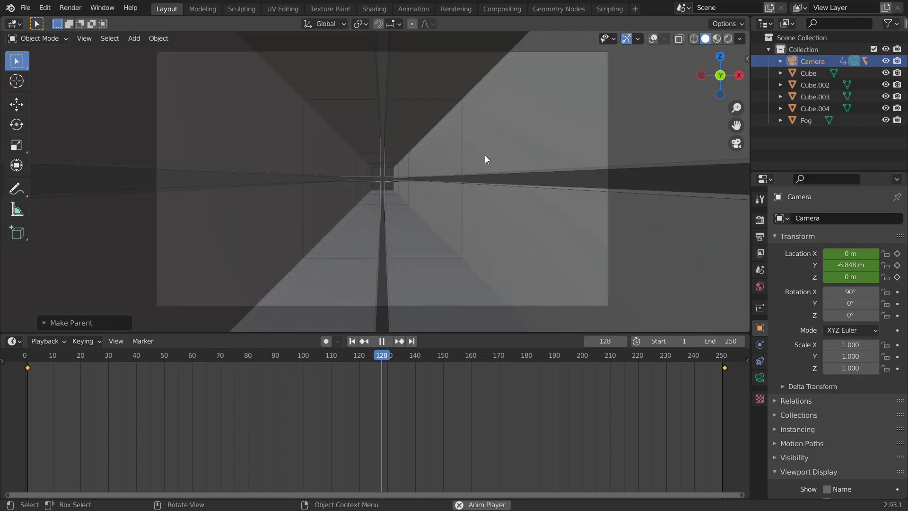
click(728, 38)
Check the rendered tunnel animation by playing it, then stop and go to the last frame, 250.
key(space)
key(space)
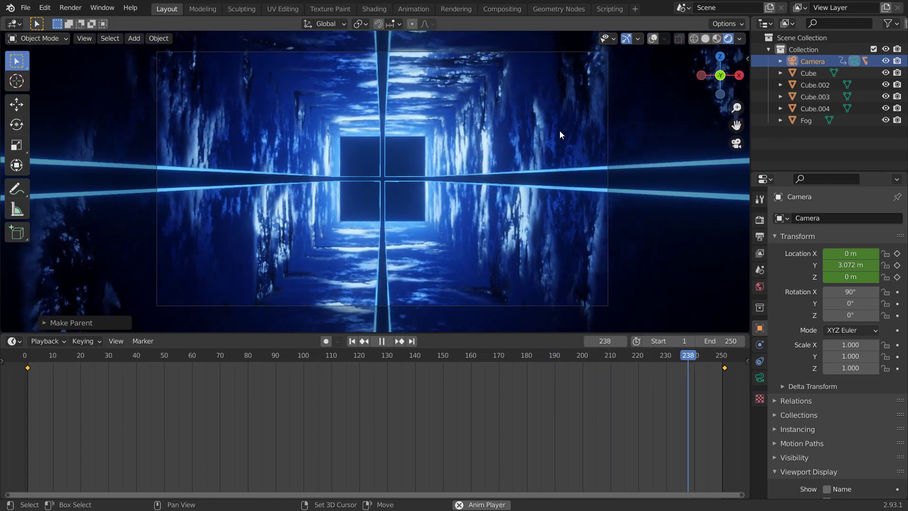
key(space)
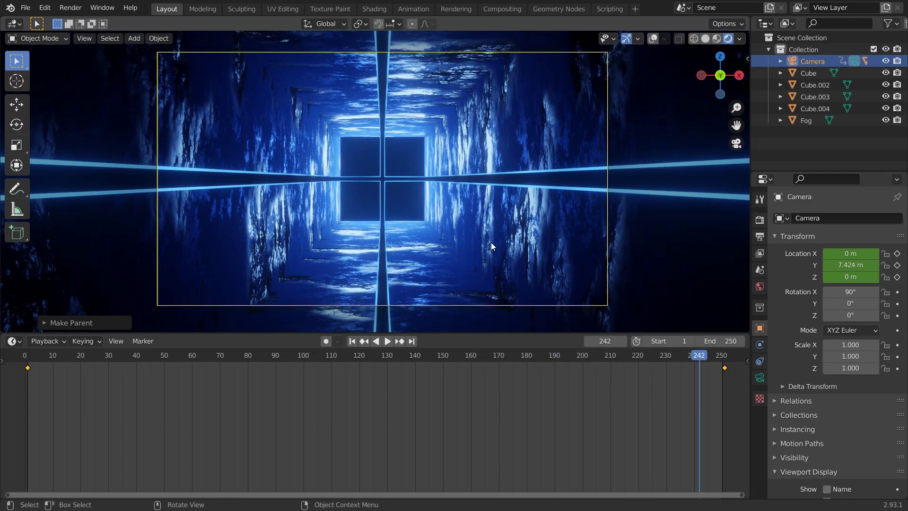
key(space)
key(space)
key(shift+Right)
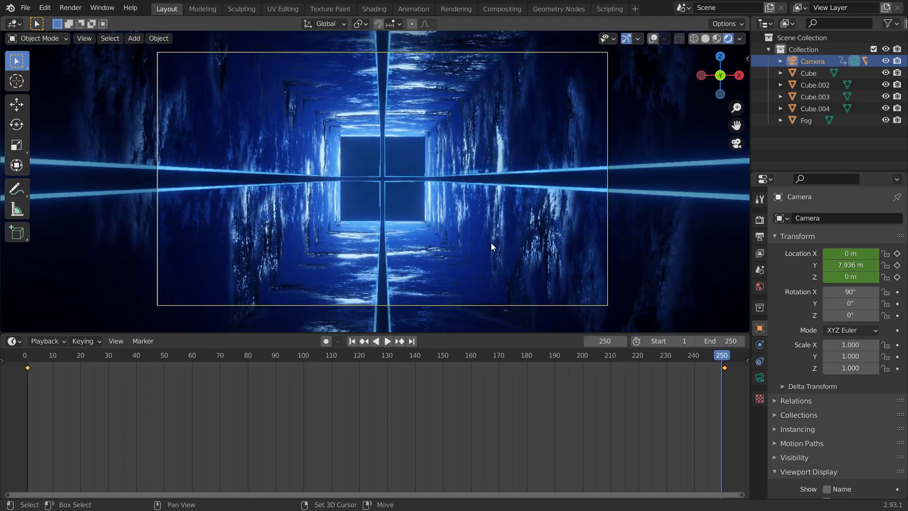
Return to the first frame, select the glowing wireframe Cube.001 parented to the camera, and show its material settings.
key(shift+Left)
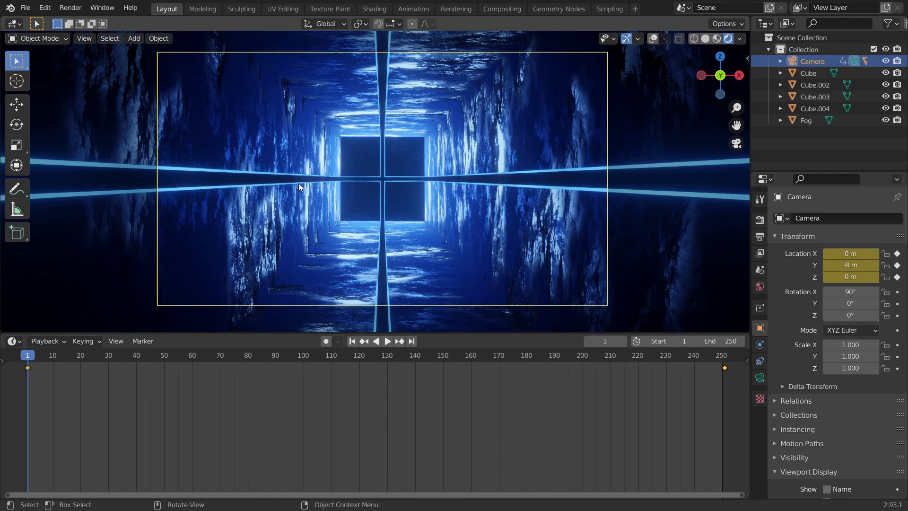
click(237, 172)
click(237, 171)
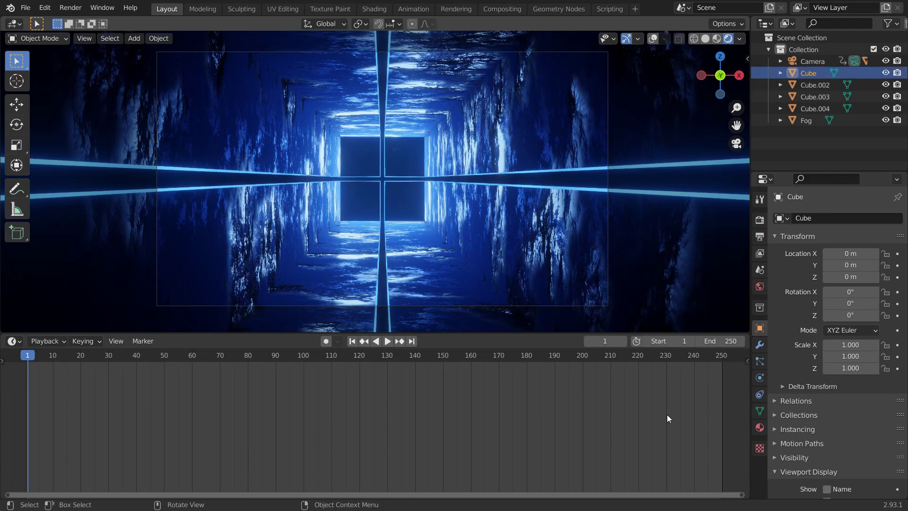
click(760, 427)
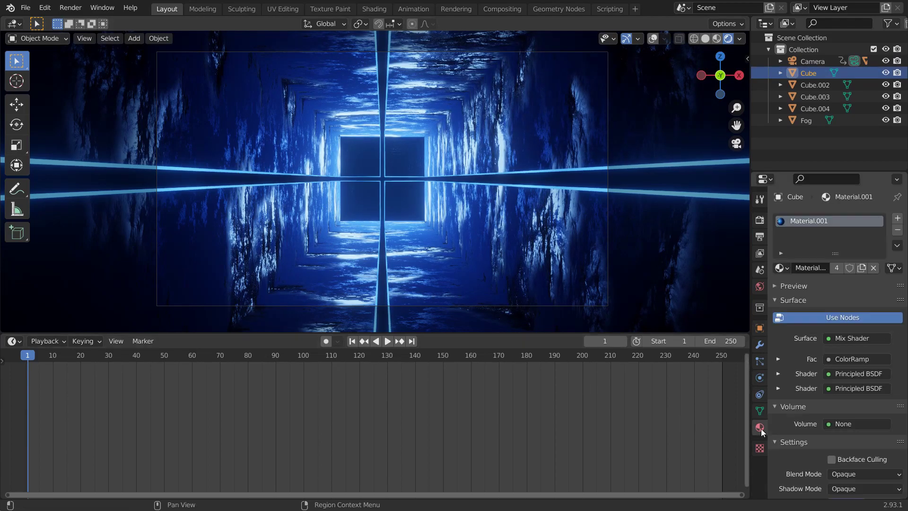
click(810, 97)
click(781, 61)
click(818, 110)
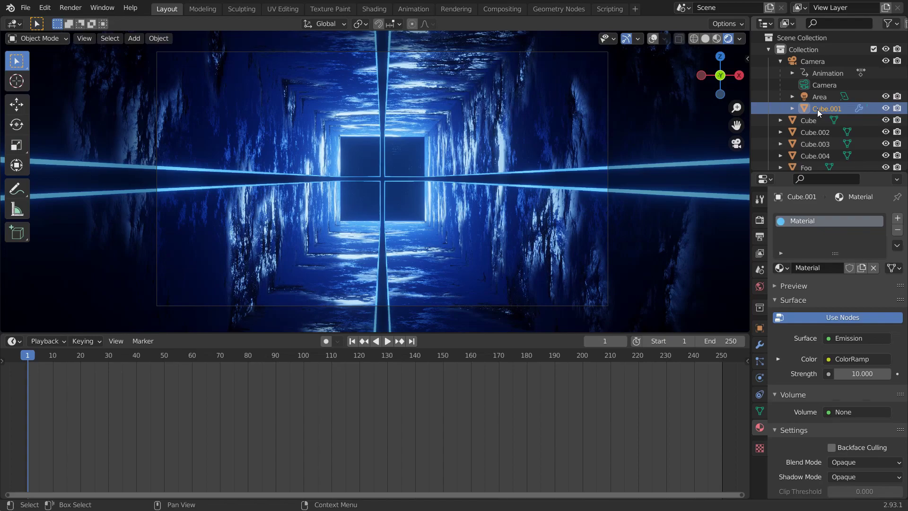
Replace the timeline with the Shader Editor and set the wireframe material's noise texture dimensions to 4D.
click(16, 342)
click(59, 450)
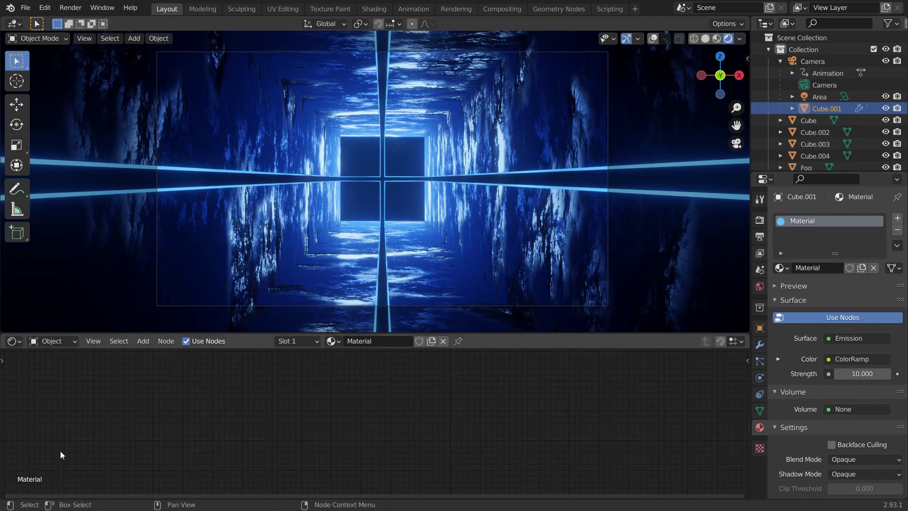
key(Home)
scroll(370, 389, up, 5)
middle_drag(348, 368, 391, 422)
click(334, 381)
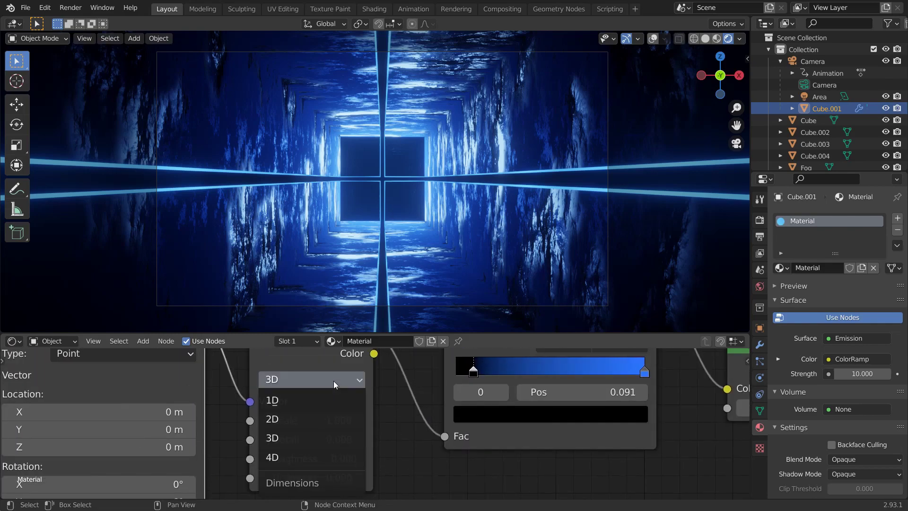
click(304, 458)
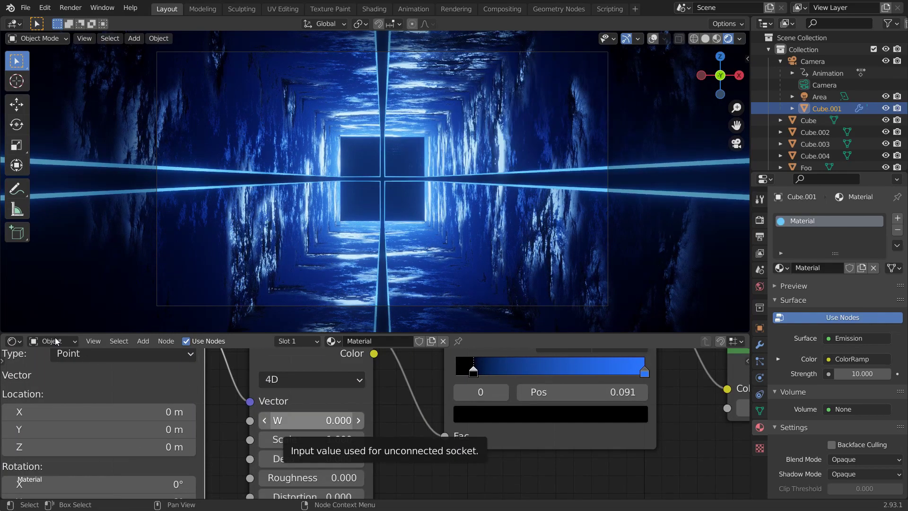
Split off a Timeline area above the node editor and keyframe the noise texture's W value at frame 1.
drag(2, 331, 12, 282)
click(13, 281)
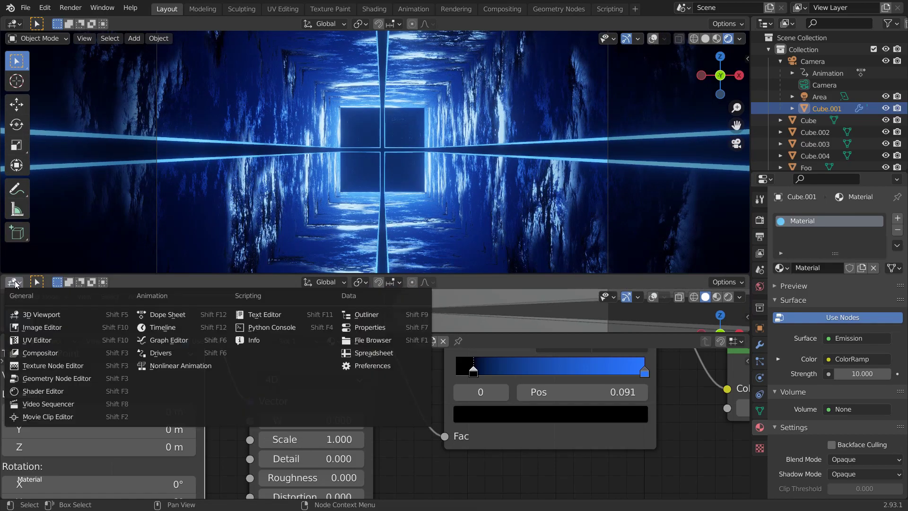
click(143, 328)
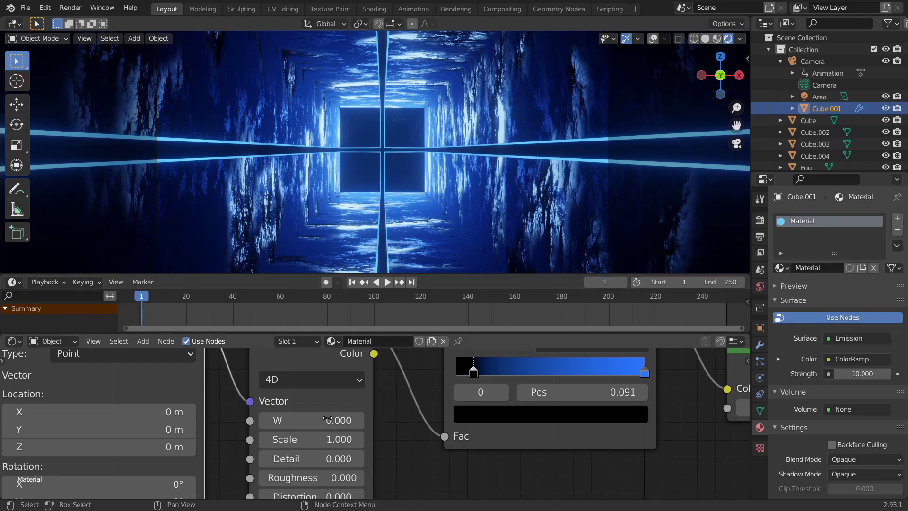
key(i)
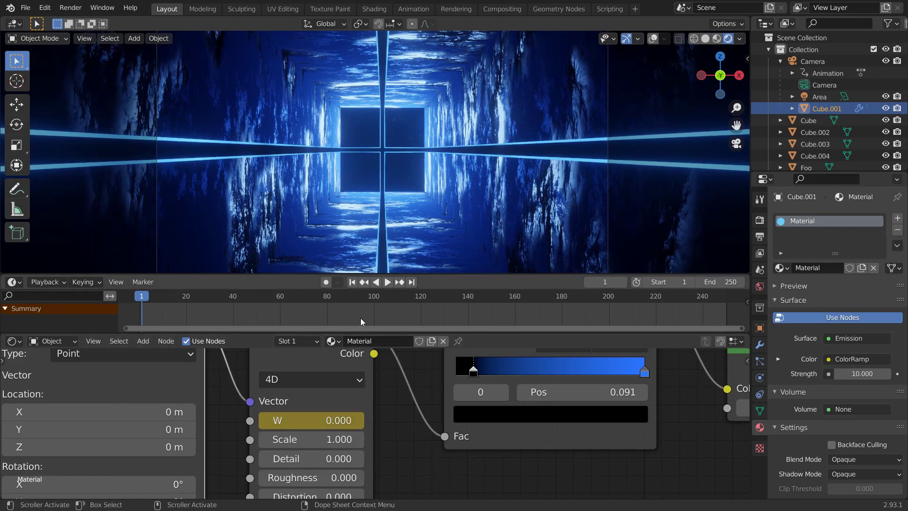
scroll(335, 390, down, 1)
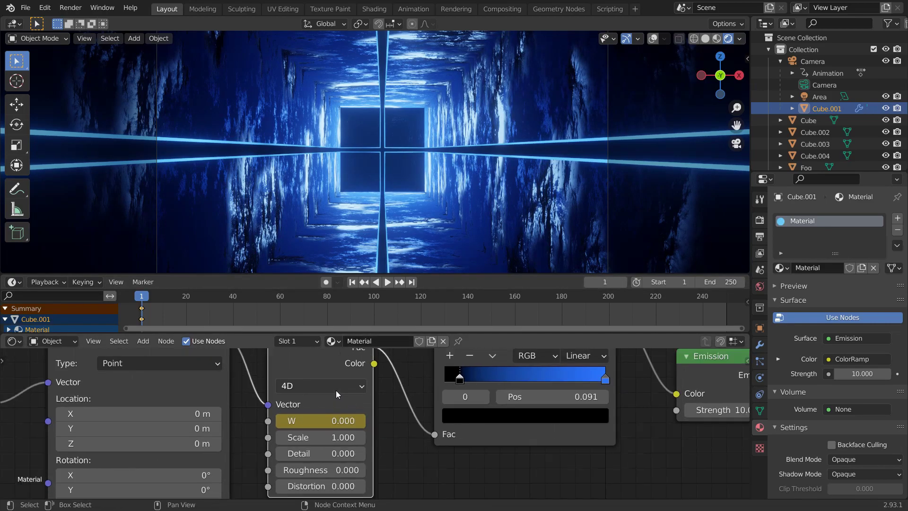
At frame 125, set the noise texture's W value to 10 and keyframe it.
drag(334, 299, 433, 305)
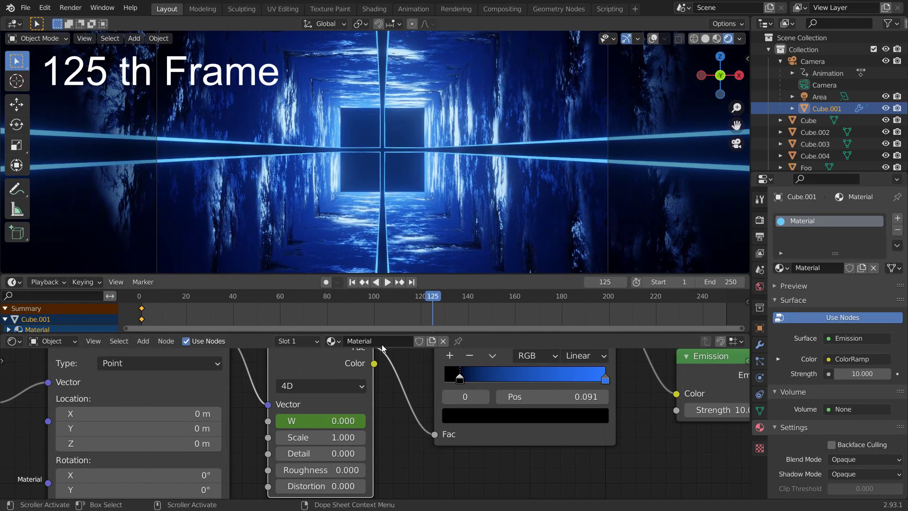
click(339, 421)
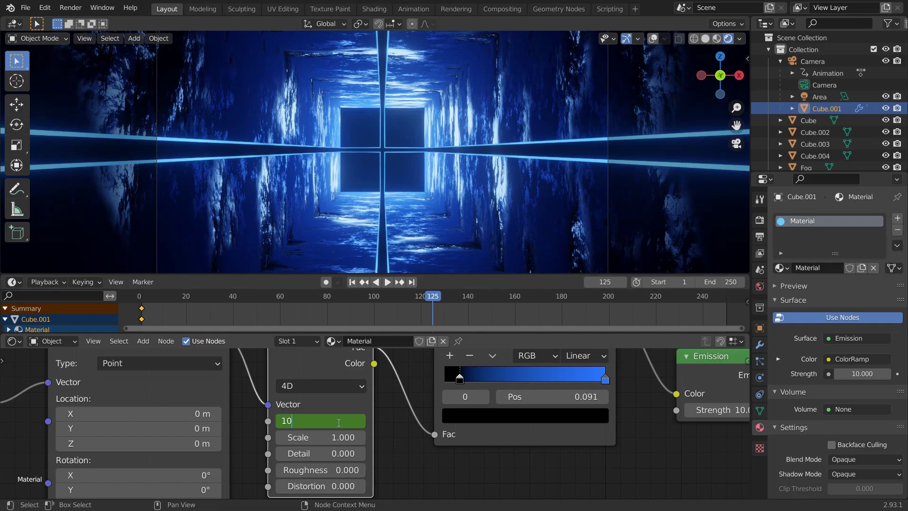
key(Return)
key(i)
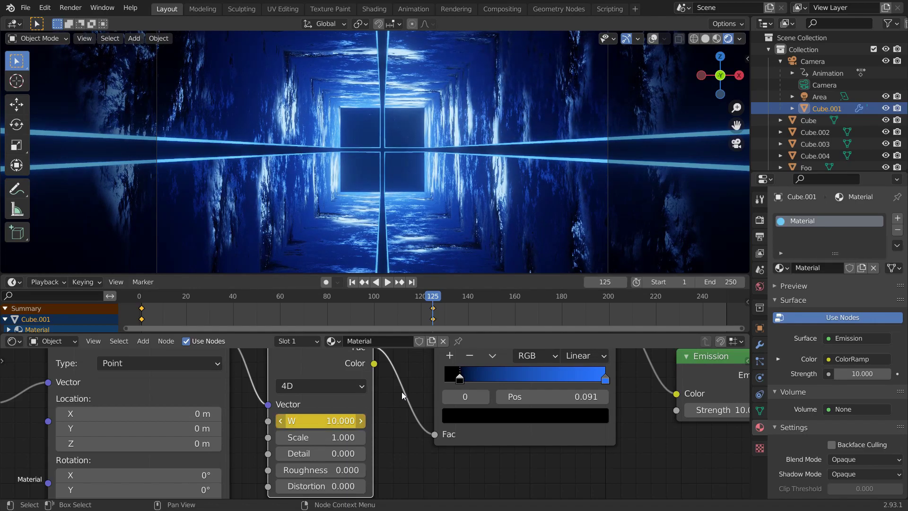
At frame 251, set the noise texture's W value to 0 and keyframe it.
click(412, 282)
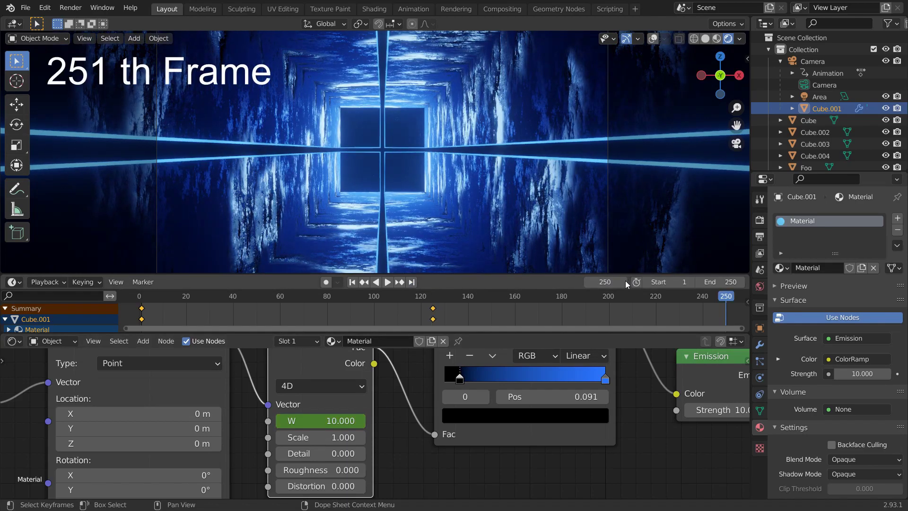
click(624, 282)
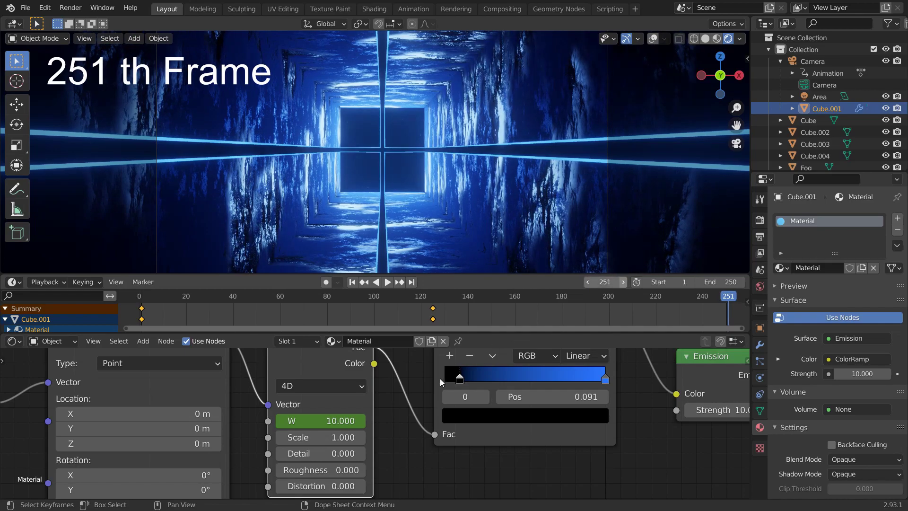
click(333, 421)
text(0)
key(Return)
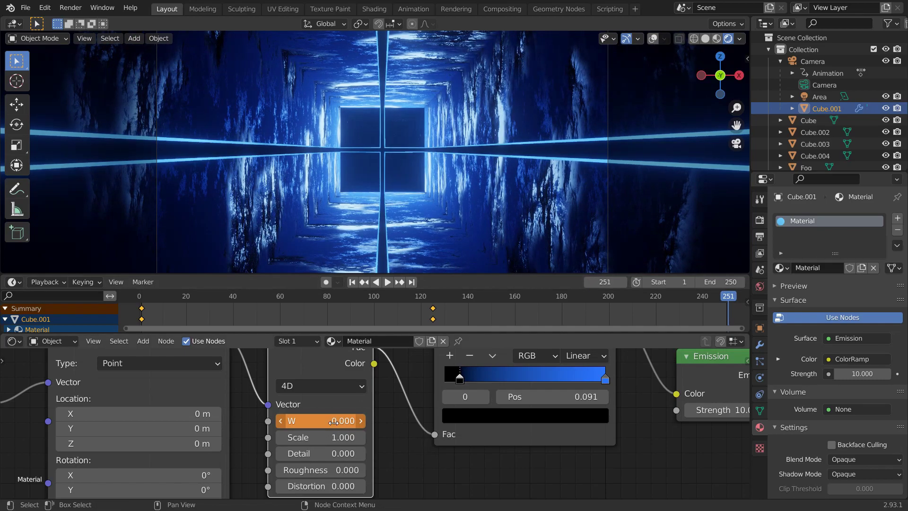
key(i)
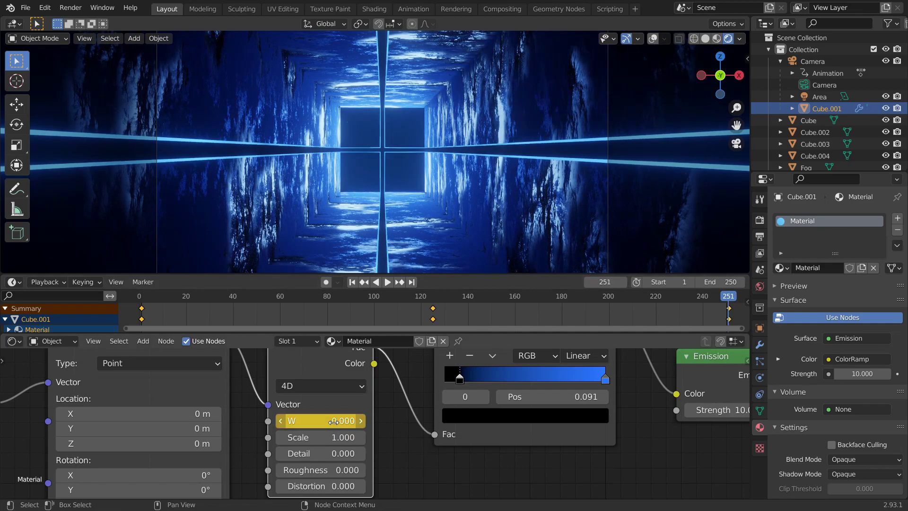
Check the animated W value around frame 125, return to the first frame and save the file.
click(433, 297)
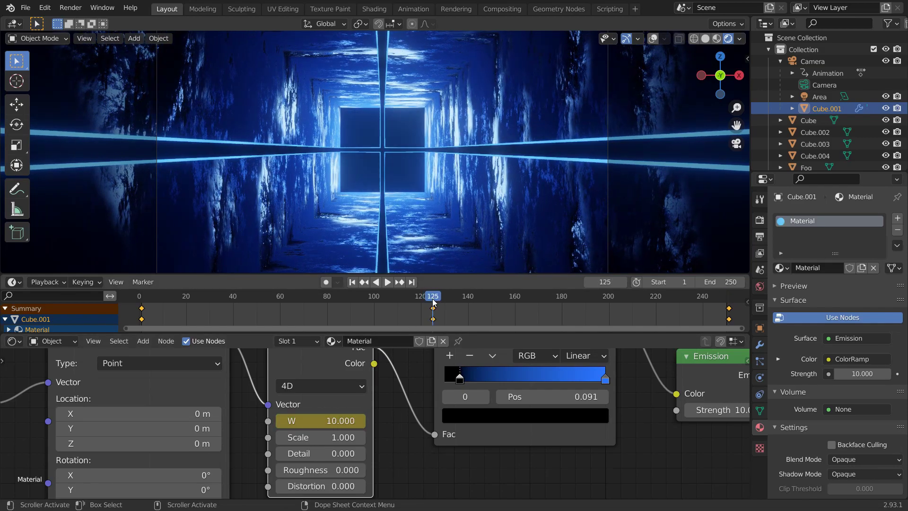
click(429, 299)
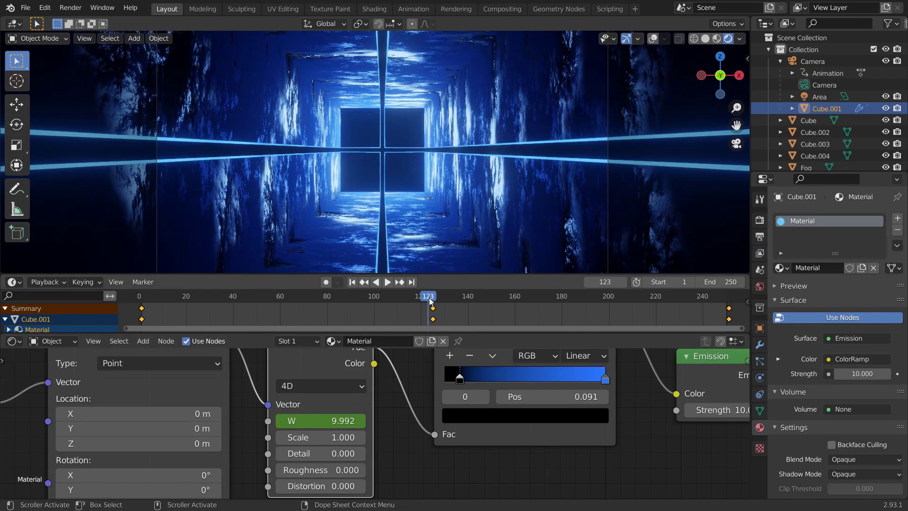
click(351, 282)
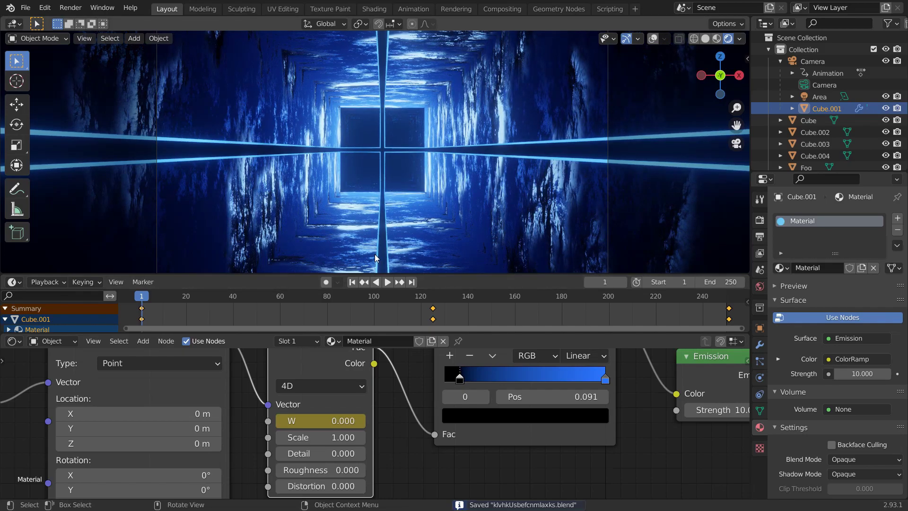
Set the output frame rate to 30 fps.
click(759, 234)
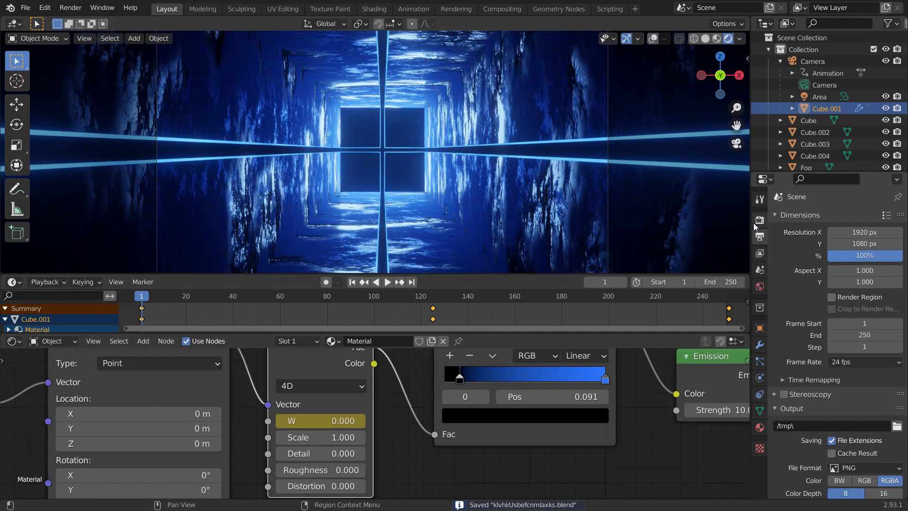
click(864, 362)
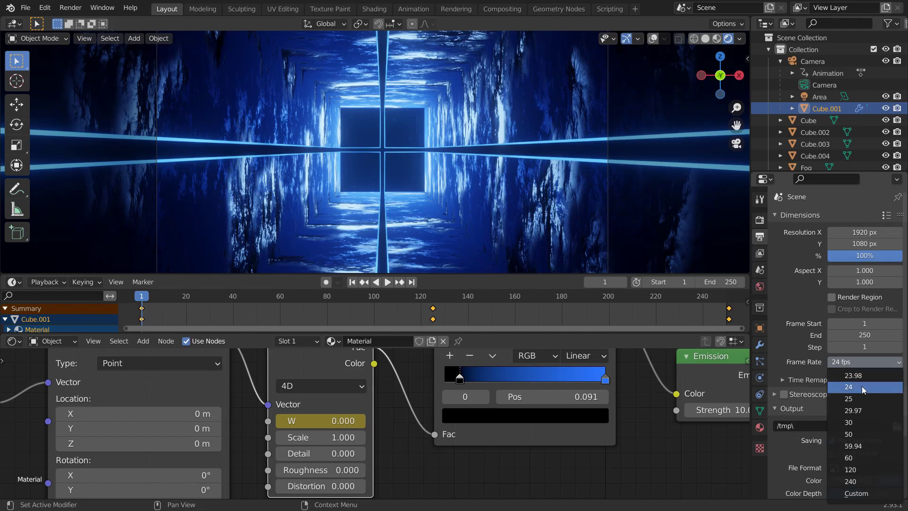
click(857, 421)
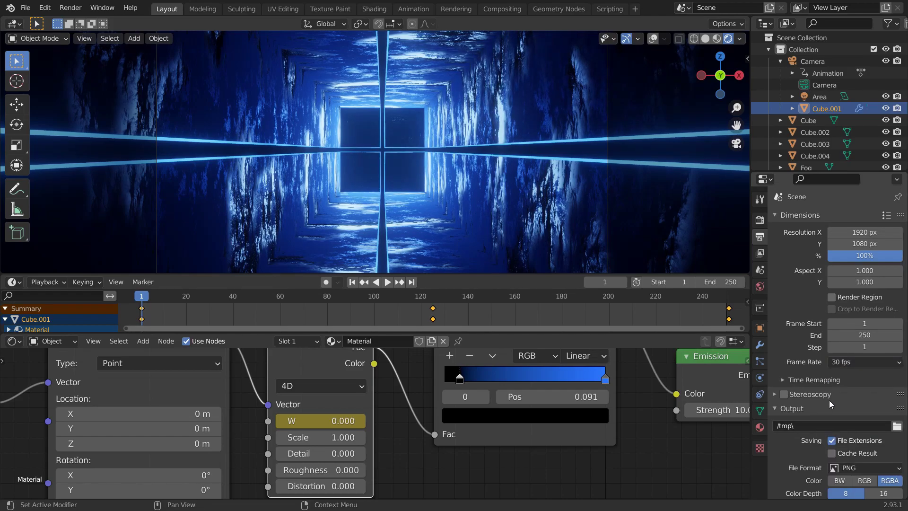
Set the render output folder to youtooooobe and the file format to FFmpeg Video.
click(897, 426)
click(199, 353)
click(635, 421)
click(872, 470)
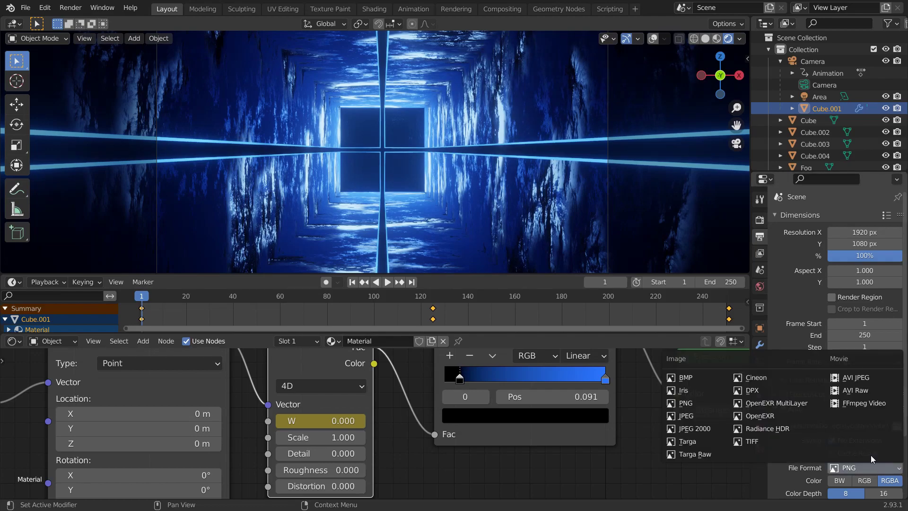
click(867, 404)
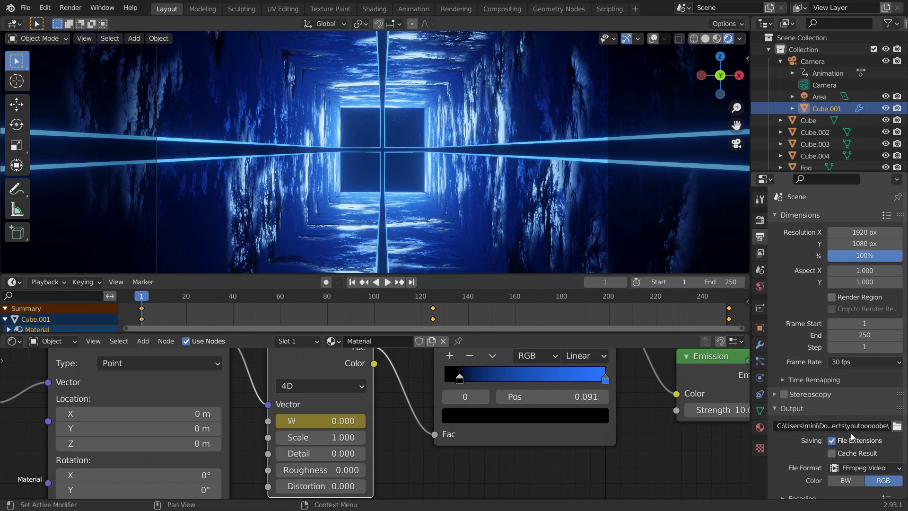
Set the video encoding container to MPEG-4 and the output quality to Perceptually Lossless.
scroll(847, 435, down, 2)
click(818, 462)
scroll(823, 445, down, 4)
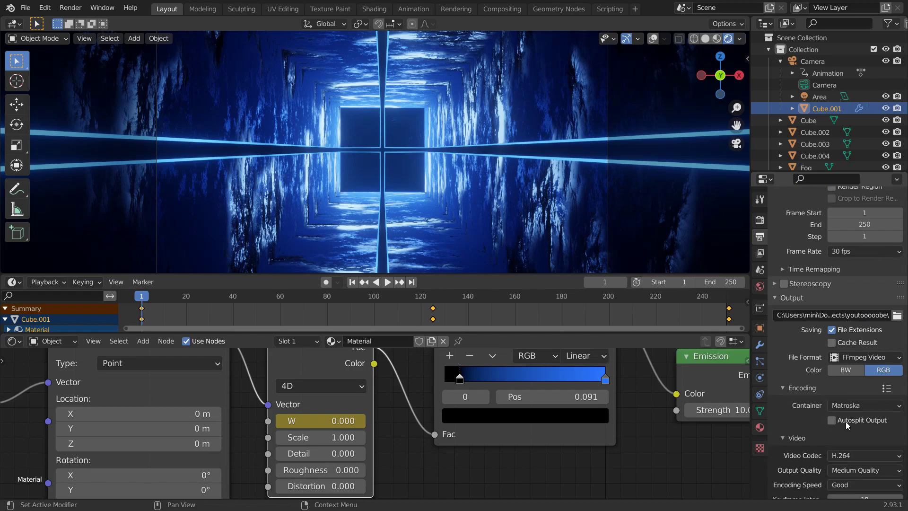
click(850, 405)
click(855, 369)
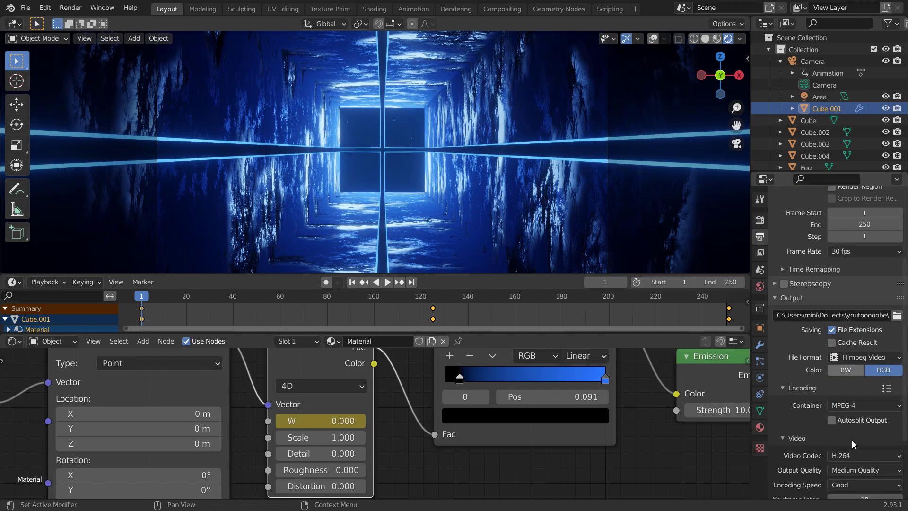
click(858, 470)
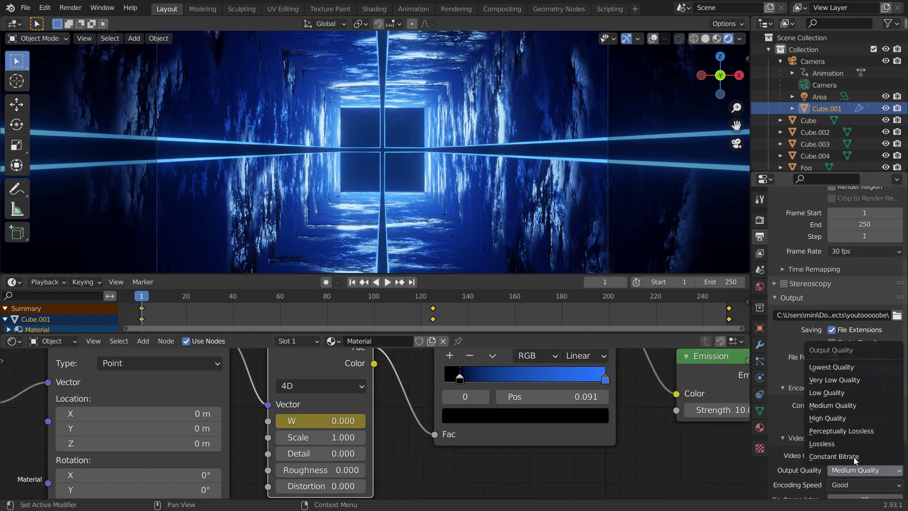
click(855, 433)
scroll(853, 444, up, 6)
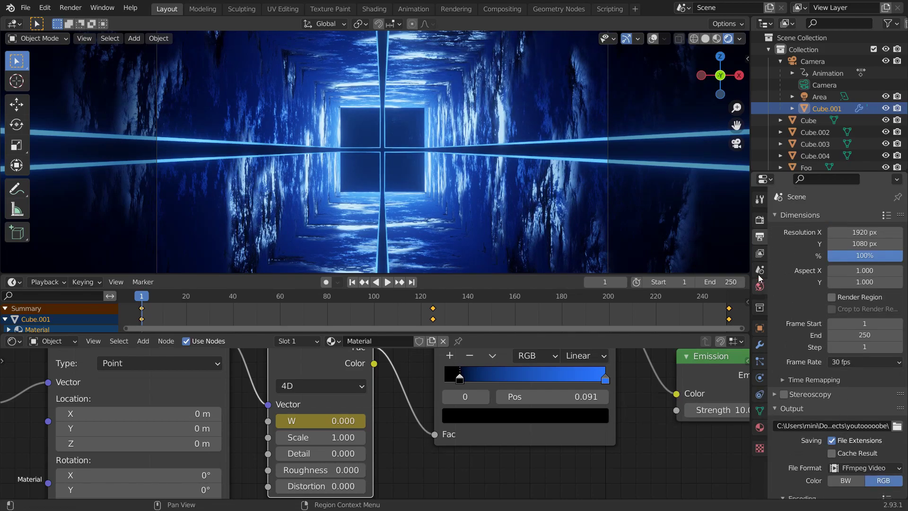
Select the tunnel wall Cube and enable Invert on the Bump node of its material, Material.001.
click(760, 220)
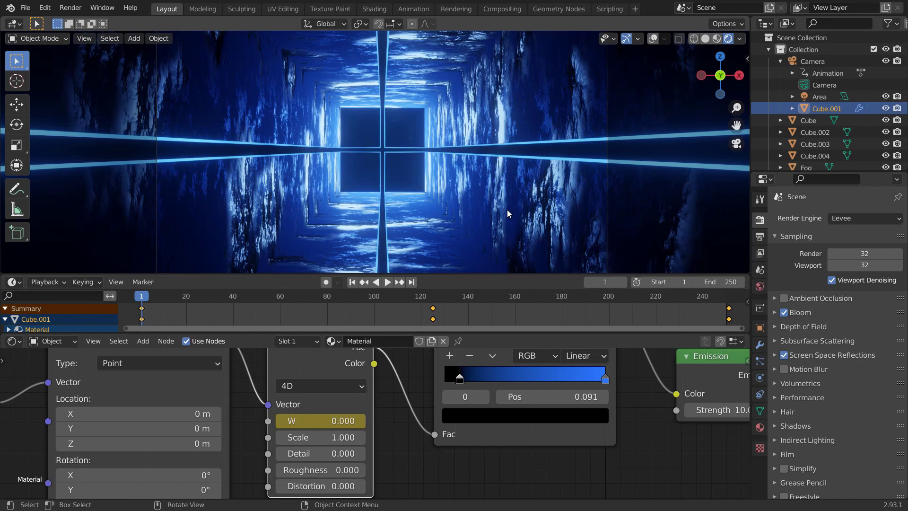
scroll(435, 181, down, 1)
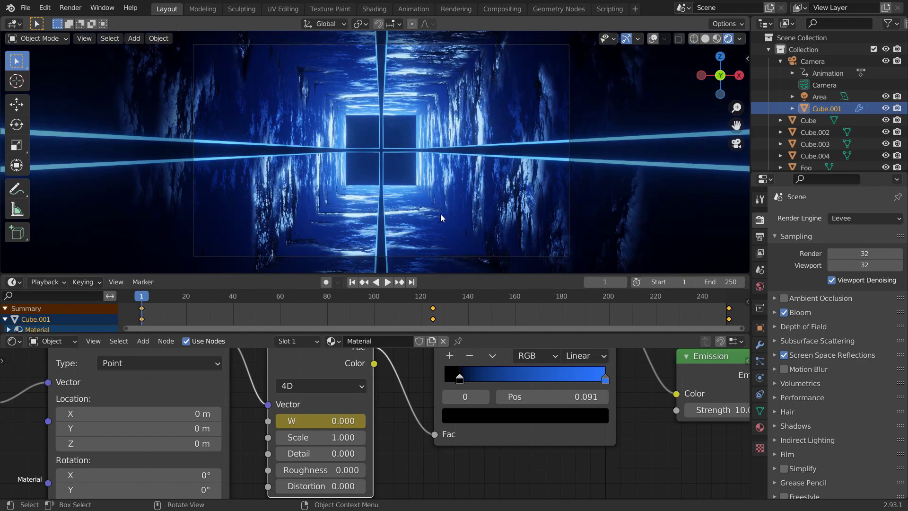
click(433, 223)
middle_drag(436, 399, 383, 382)
scroll(384, 382, down, 4)
scroll(367, 419, up, 6)
click(498, 420)
middle_drag(290, 399, 272, 402)
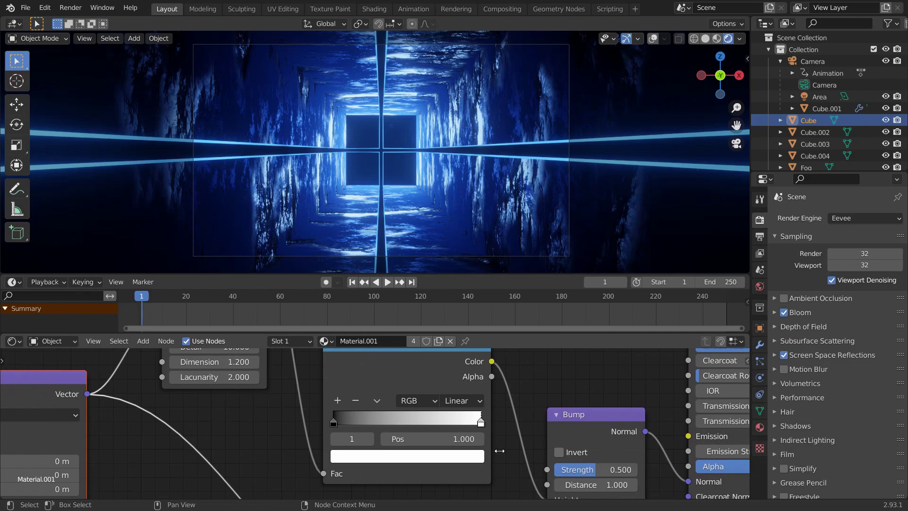
click(562, 452)
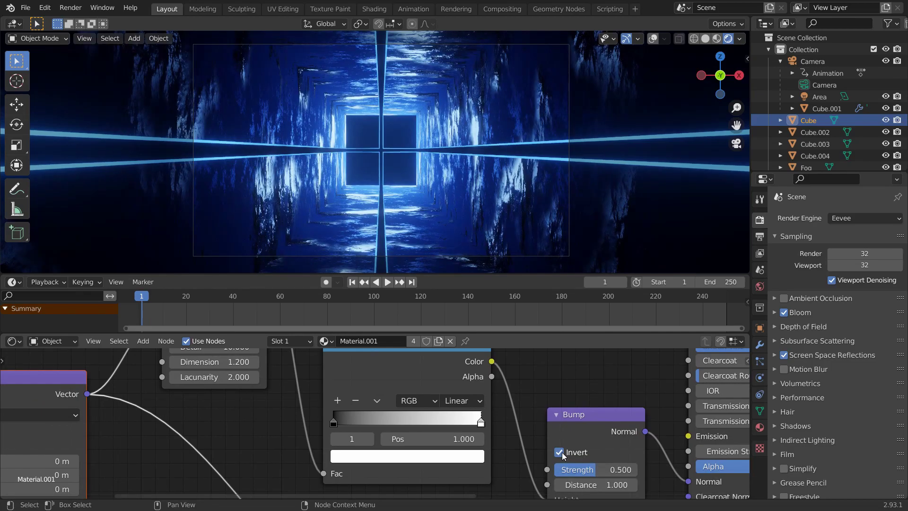
scroll(523, 420, down, 1)
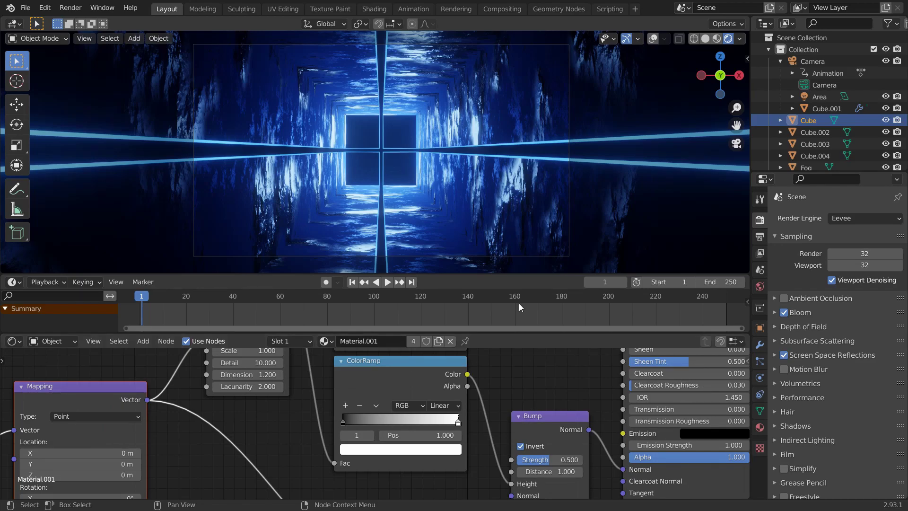
Go to the last frame and change the Area light's color to a more saturated blue.
key(shift+Right)
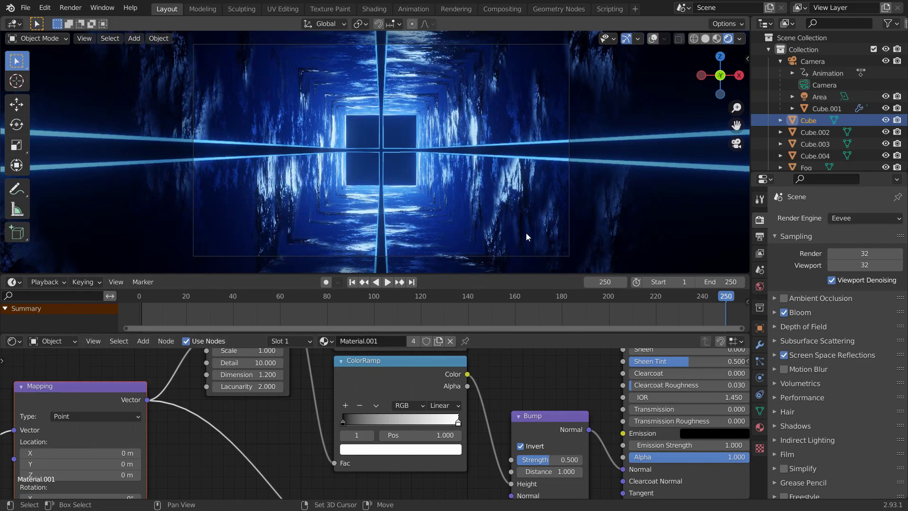
click(824, 104)
click(825, 96)
click(760, 378)
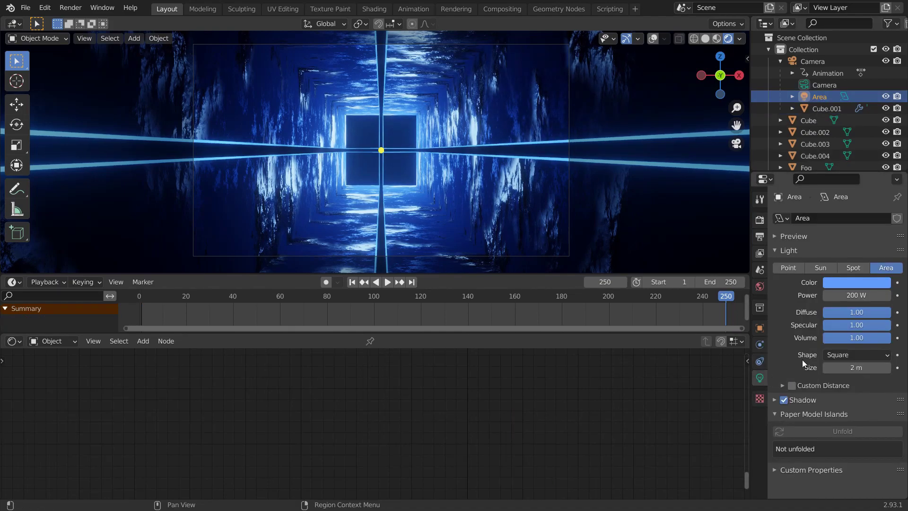
click(863, 282)
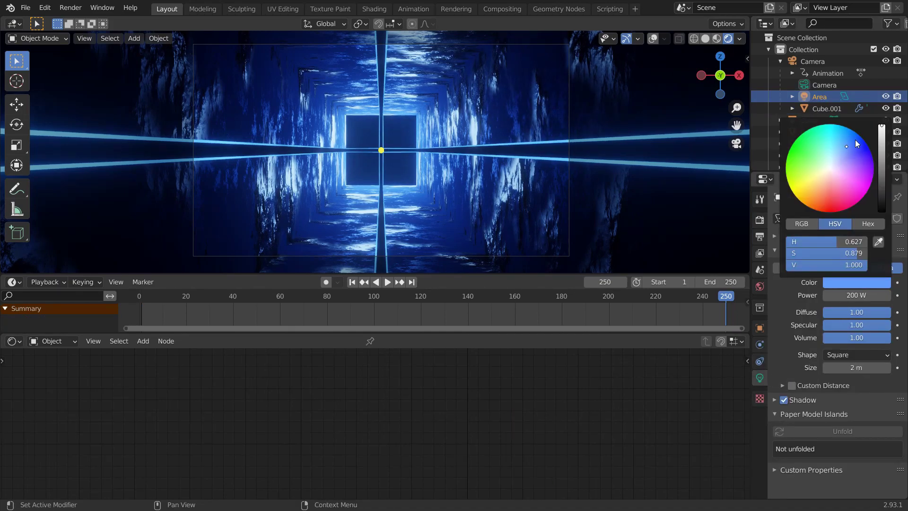
click(856, 143)
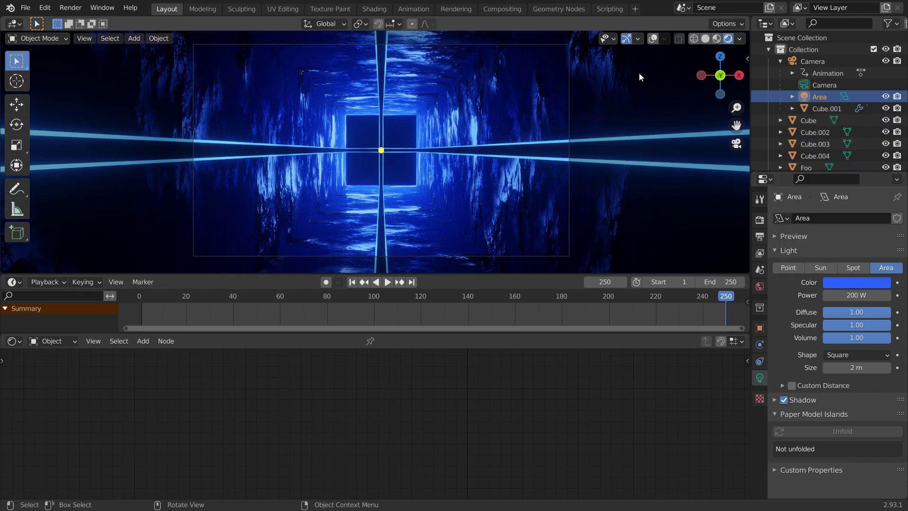
Select the wireframe Cube.001 and set its material's Emission strength to 20.
click(637, 139)
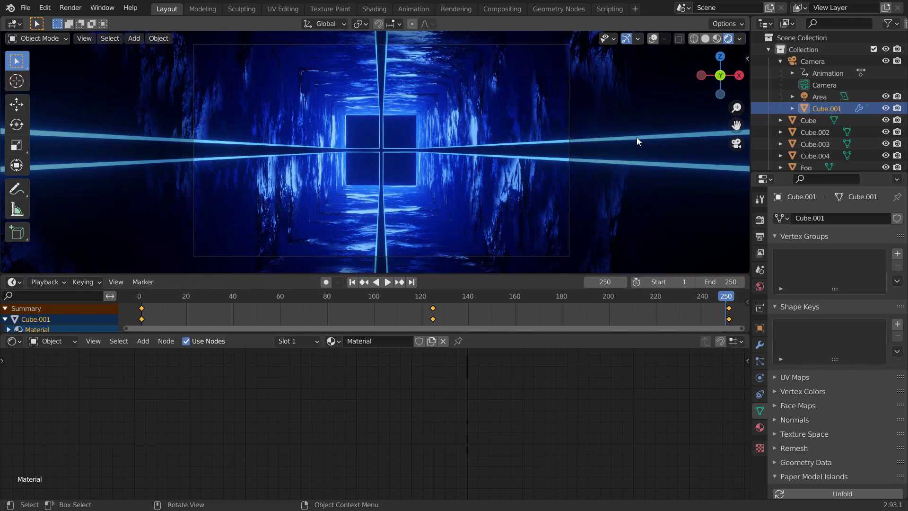
click(636, 137)
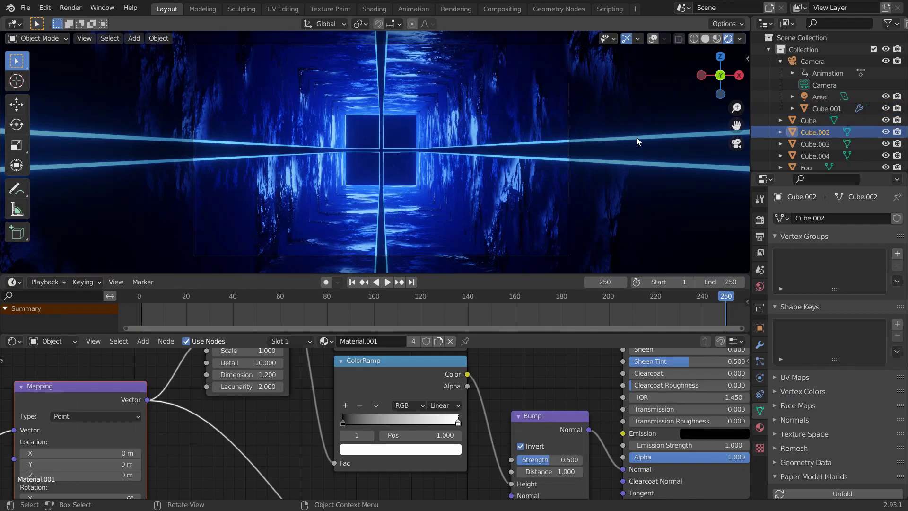
click(636, 138)
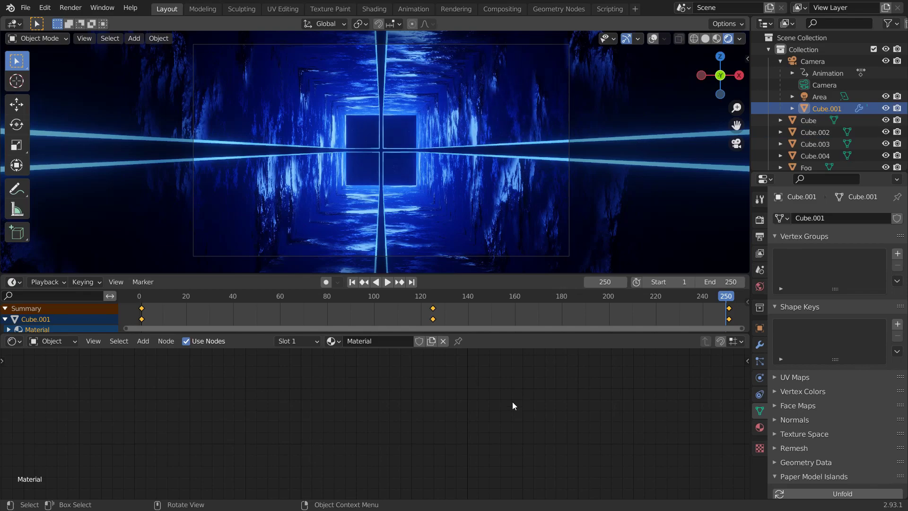
key(Home)
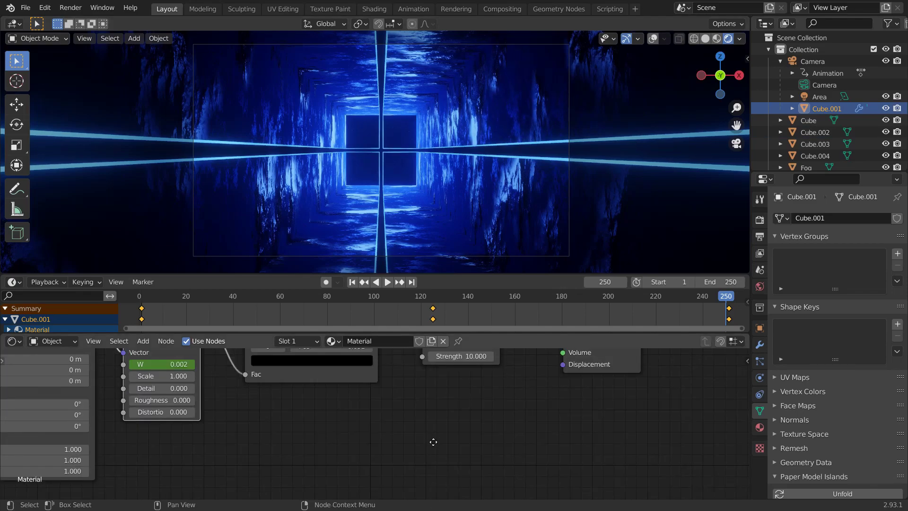
click(479, 420)
key(BackSpace)
text(2)
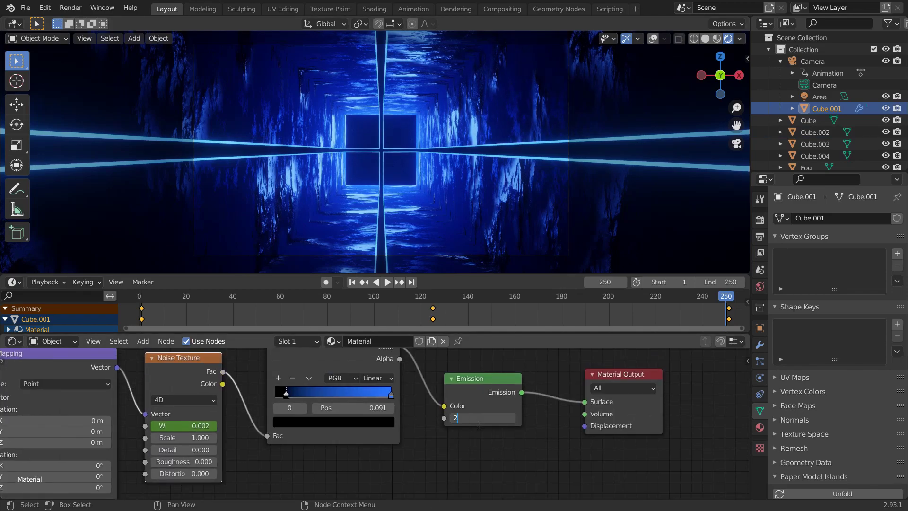
text(0)
key(Return)
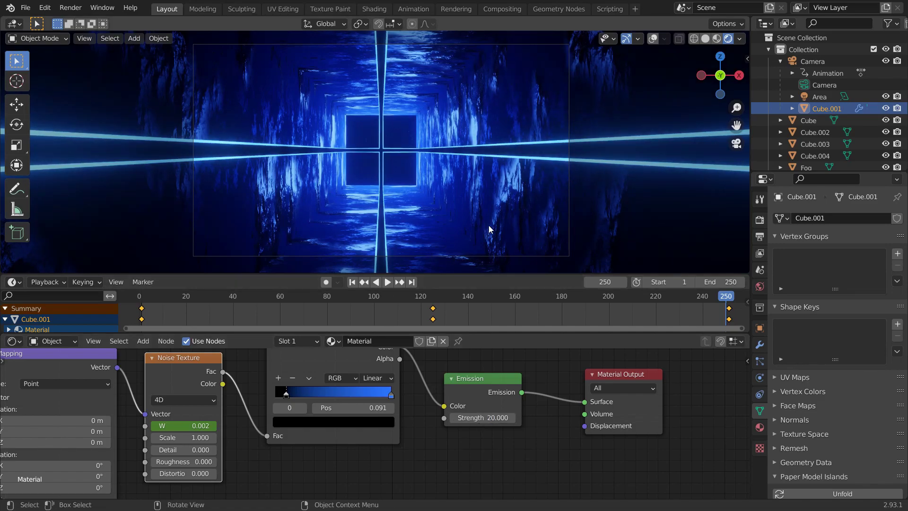
Save the file, render a still image of frame 250, inspect it and close the render window.
key(ctrl+s)
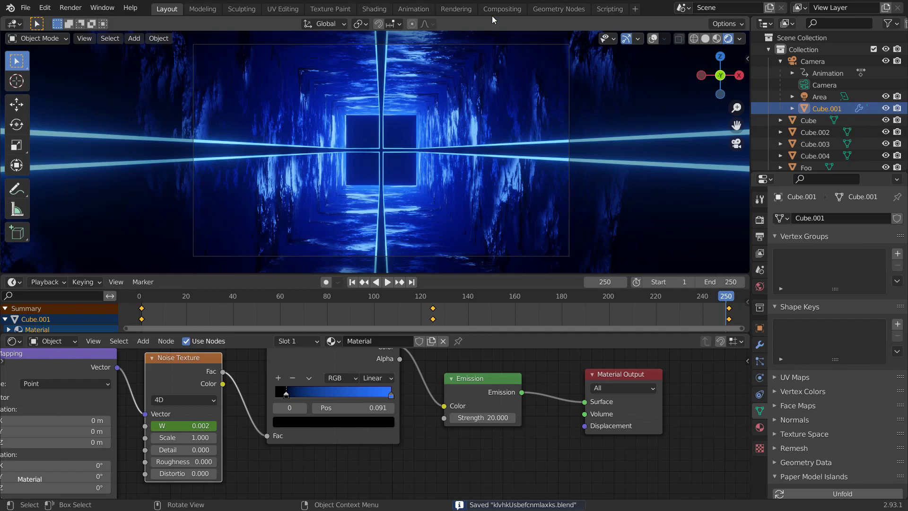
click(71, 8)
click(84, 24)
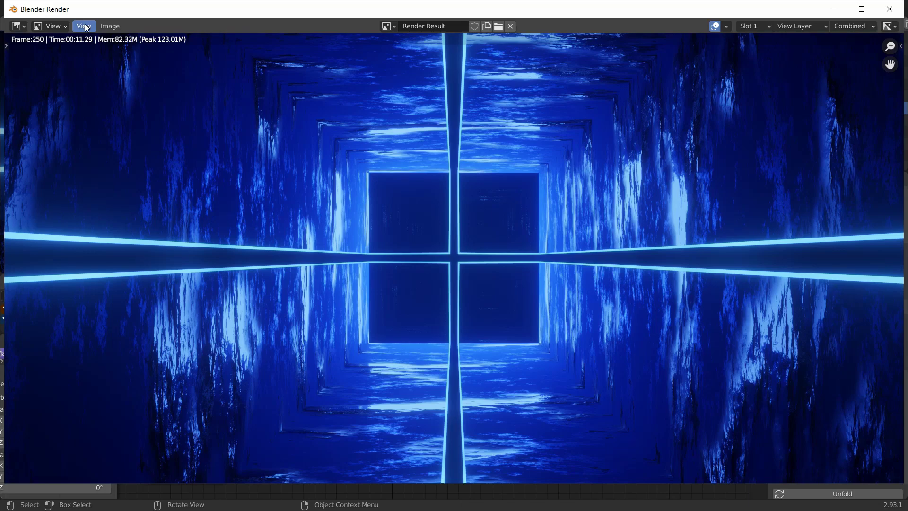
scroll(462, 209, down, 3)
scroll(457, 206, up, 2)
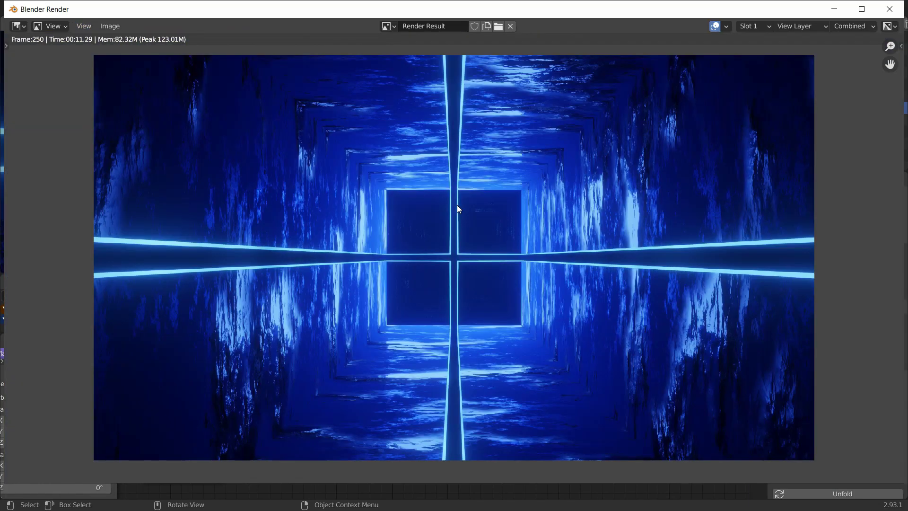
mouse_move(507, 203)
middle_down()
mouse_move(499, 205)
mouse_move(505, 200)
middle_up()
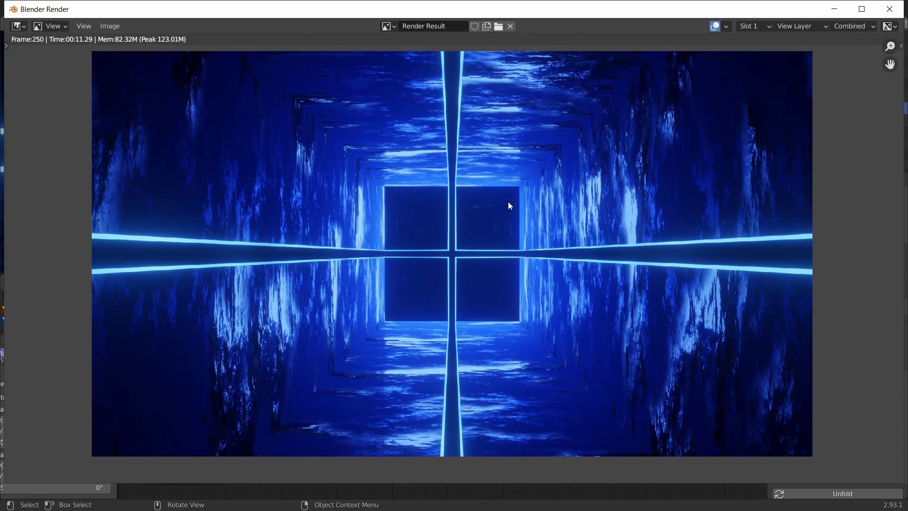
click(893, 17)
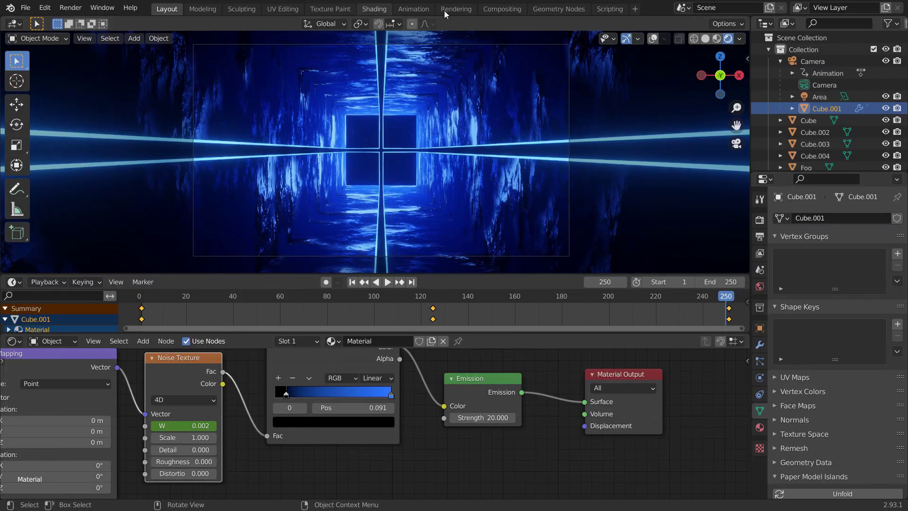
Switch to the Compositing workspace and enable Use Nodes.
click(502, 9)
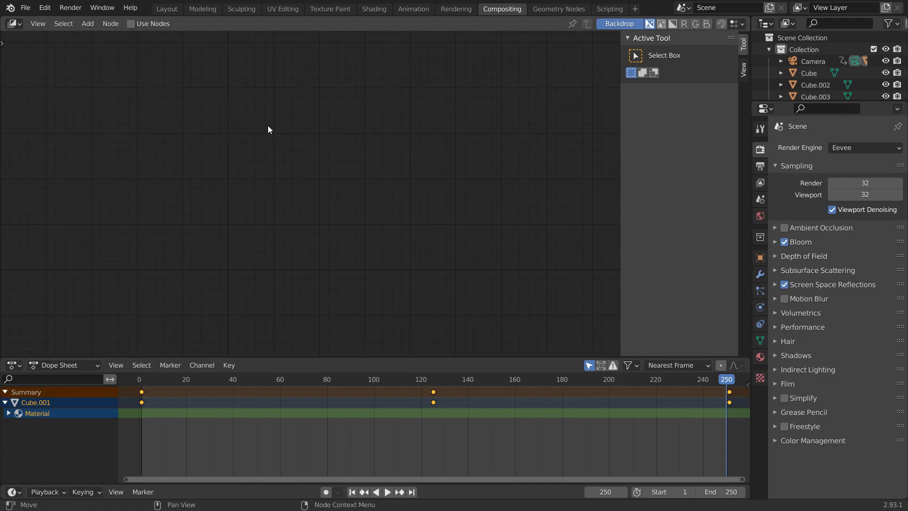
click(71, 8)
click(97, 63)
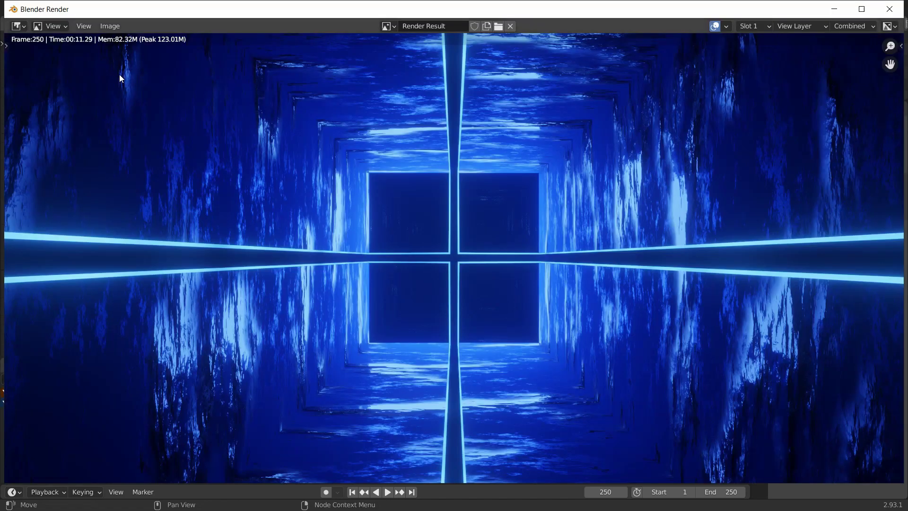
key(Escape)
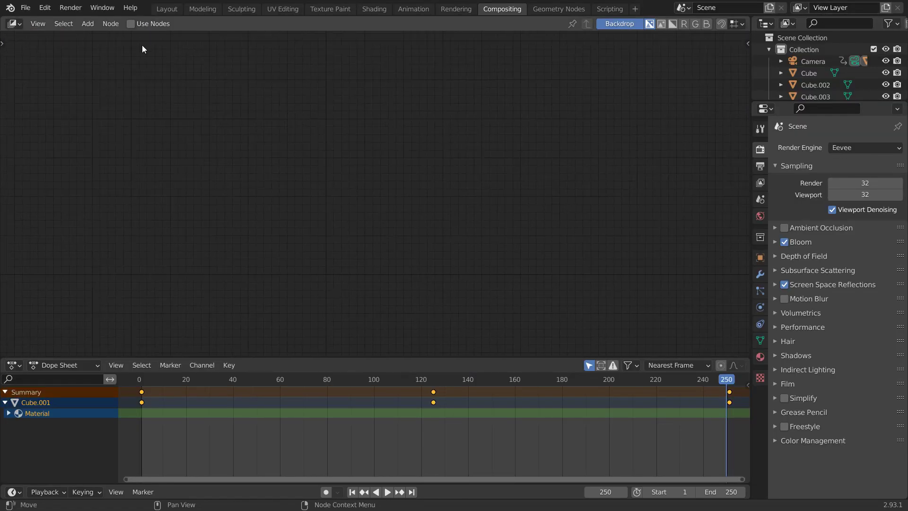
click(130, 24)
Spread the Render Layers and Composite nodes apart and add a reroute point on the link between them.
scroll(351, 127, up, 6)
middle_drag(362, 129, 328, 197)
drag(375, 158, 421, 122)
click(421, 122)
middle_drag(421, 121, 262, 152)
drag(288, 145, 142, 161)
drag(390, 147, 586, 112)
shift+right_drag(404, 92, 348, 272)
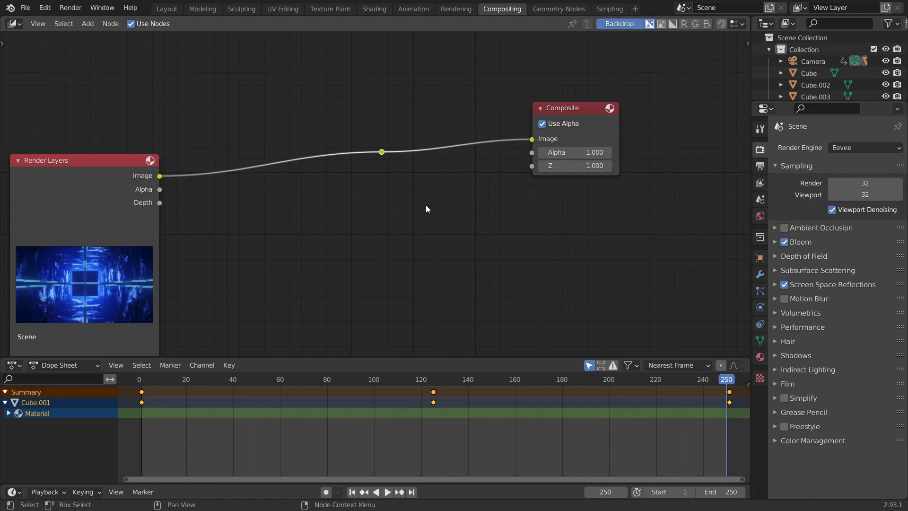
Add a Viewer node below the Composite node and connect the reroute point to its Image input.
key(shift+a)
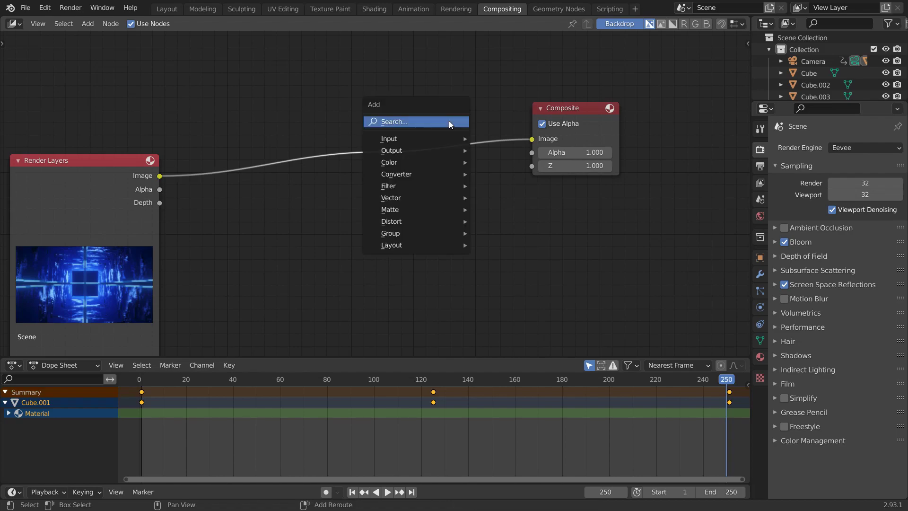
click(449, 122)
text(view)
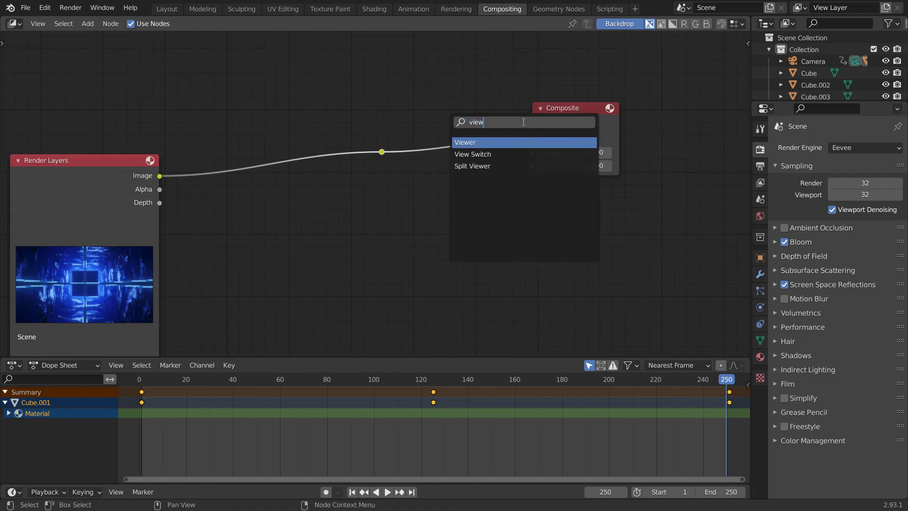
click(500, 144)
click(545, 202)
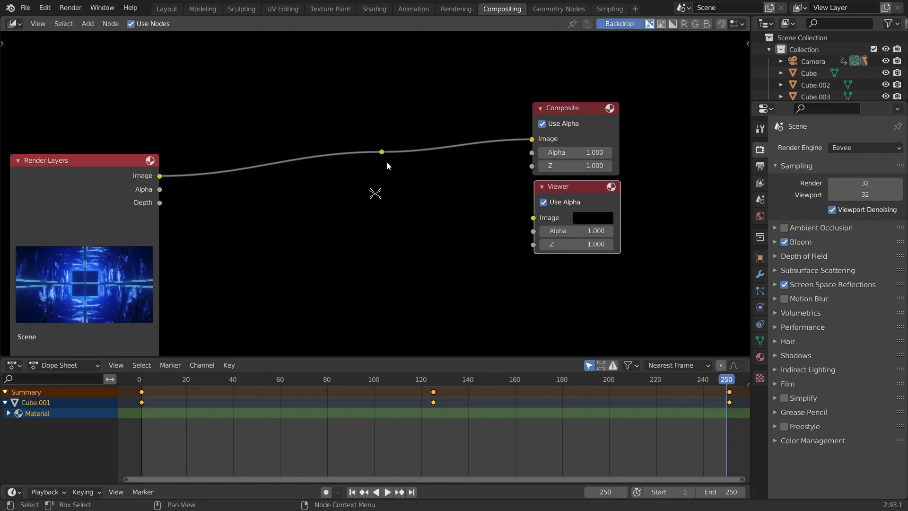
drag(382, 152, 539, 219)
Fit the compositor's backdrop image to the node editor.
scroll(438, 191, down, 2)
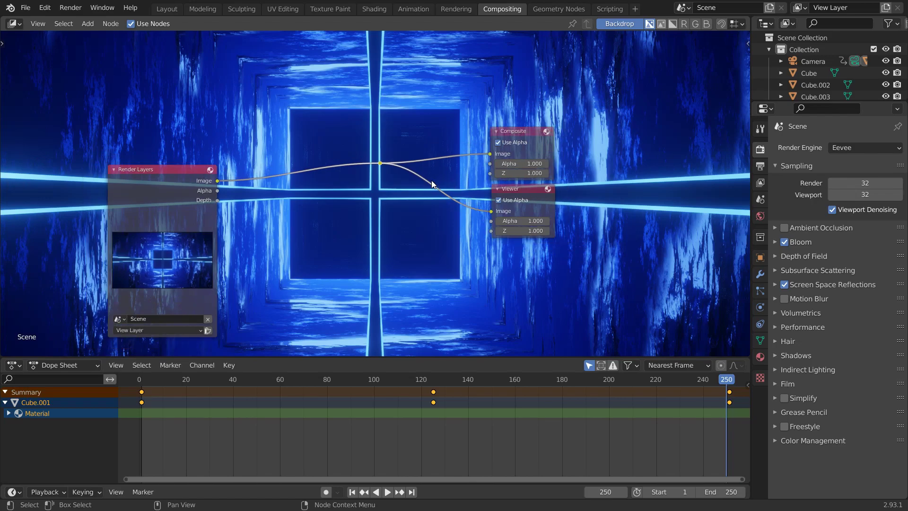
key(n)
click(741, 103)
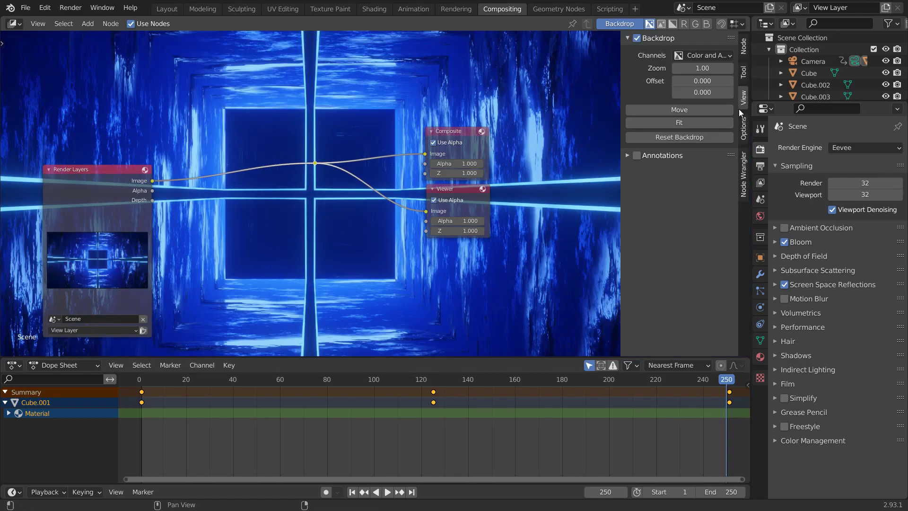
click(699, 124)
key(n)
scroll(402, 182, up, 2)
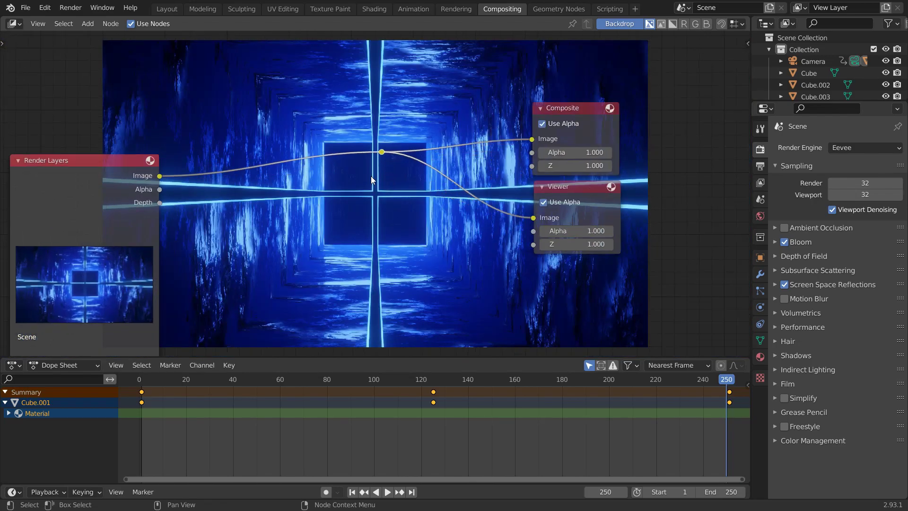
Add a Hue Saturation Value node on the link between Render Layers and the reroute point.
middle_drag(369, 175, 436, 208)
drag(165, 201, 66, 182)
key(shift+a)
click(320, 113)
text(hue)
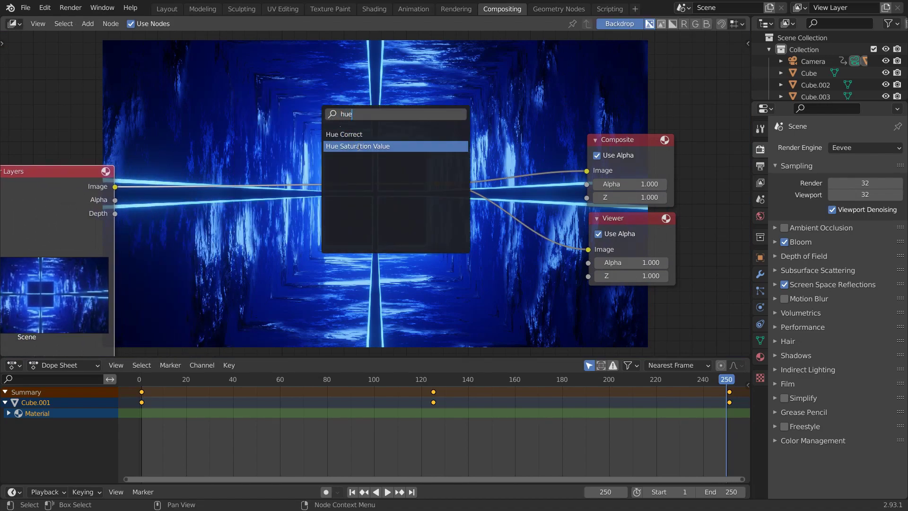
click(358, 147)
click(287, 186)
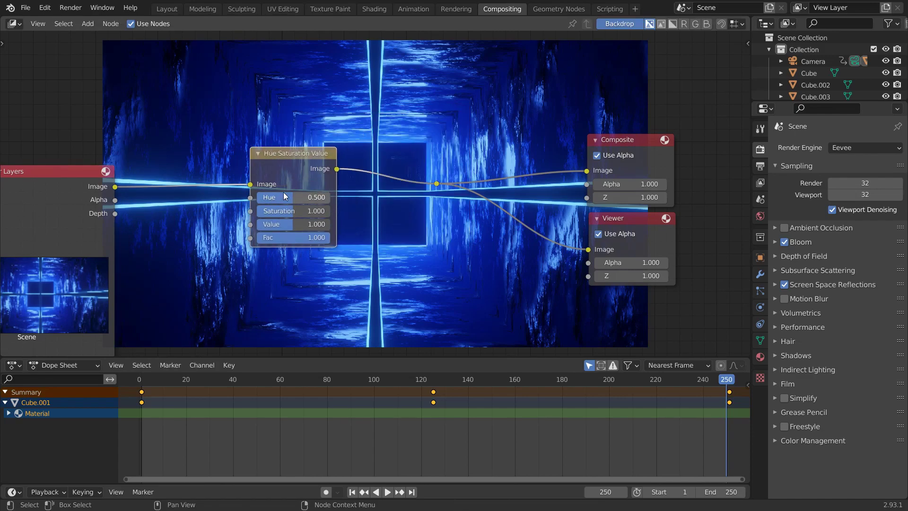
Try a Hue of 0.387 on the Hue Saturation Value node, and set the Hue back to 0.5.
double_click(294, 200)
text(0.387)
key(Return)
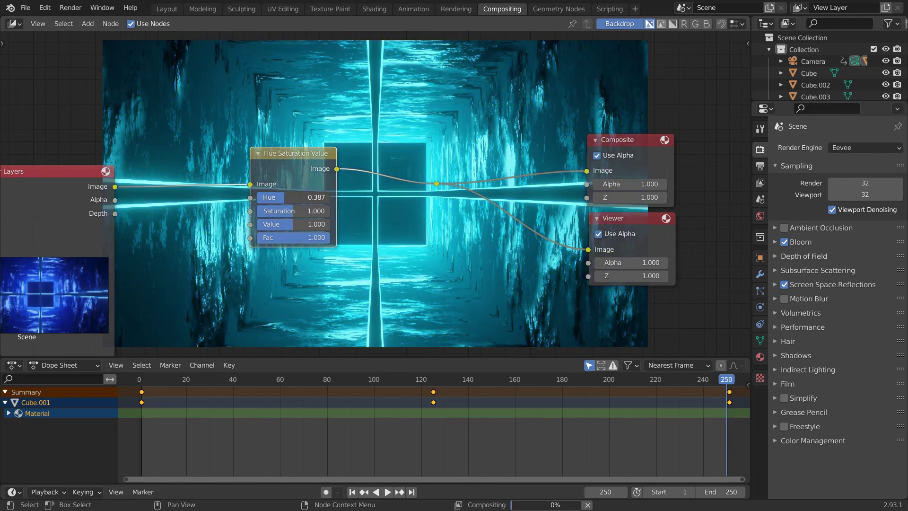
drag(286, 198, 304, 197)
click(326, 198)
text(.5)
key(Return)
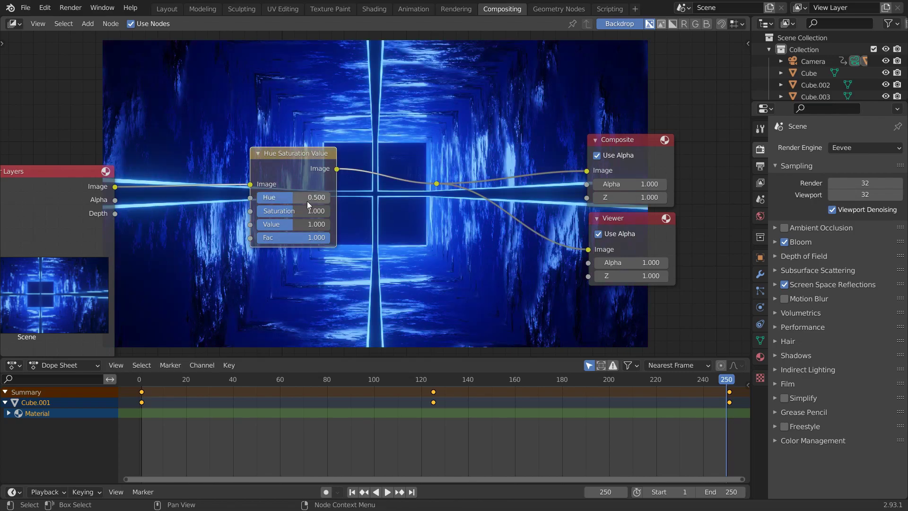
Try a higher Saturation on the Hue Saturation Value node and undo the change.
drag(320, 212, 353, 213)
key(ctrl+z)
scroll(425, 191, down, 1)
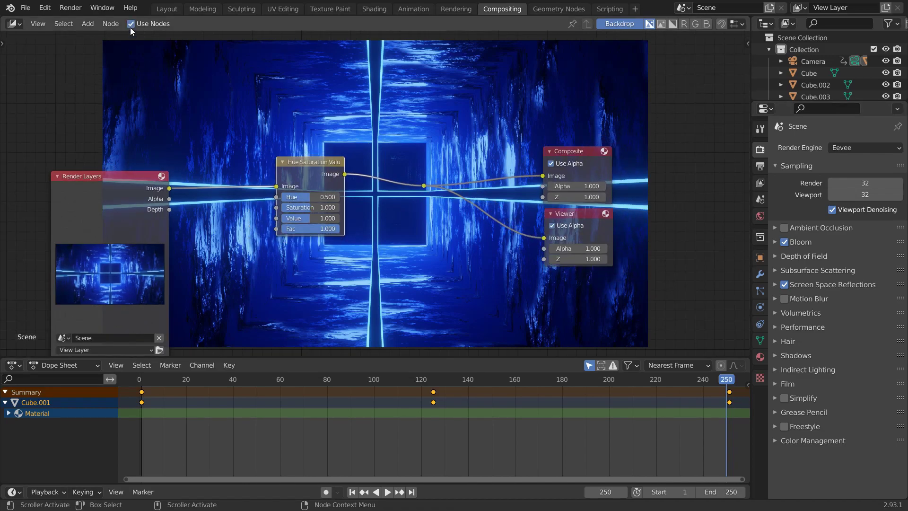
Open the render commands, and add a Video Editing workspace.
click(71, 8)
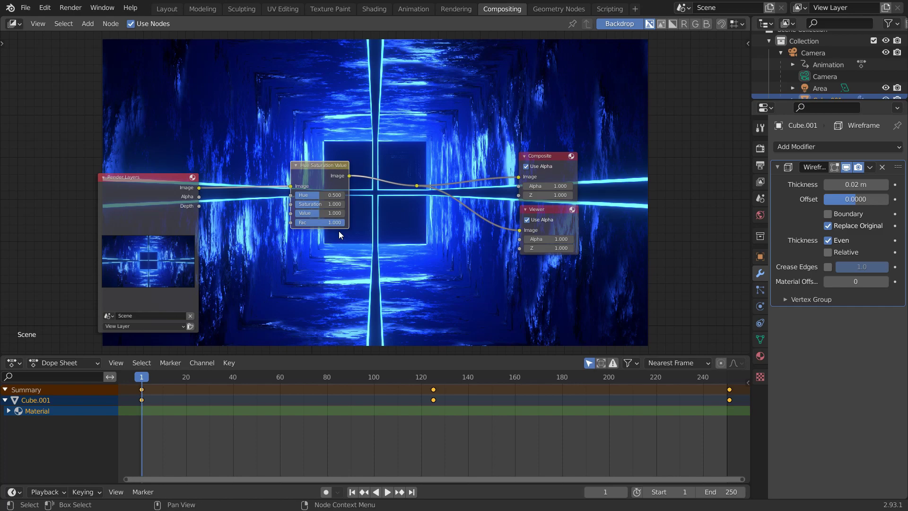
click(635, 9)
mouse_move(617, 77)
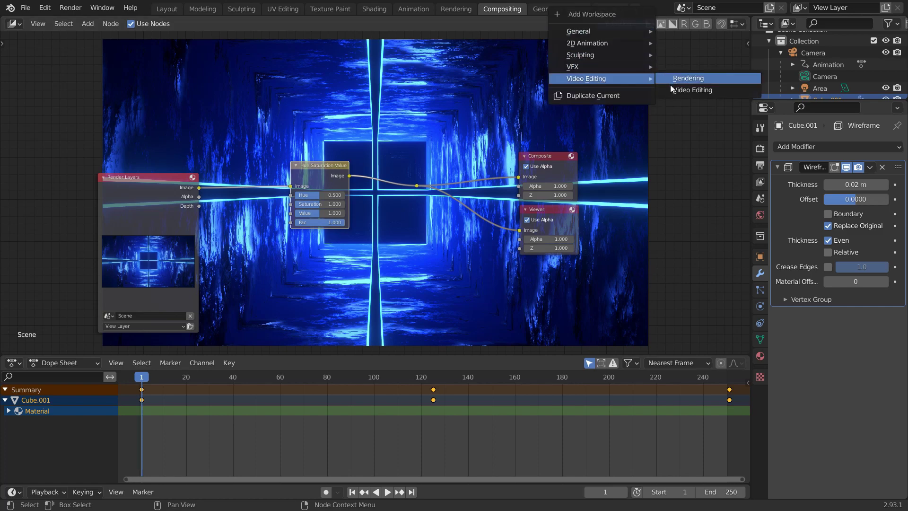
click(680, 91)
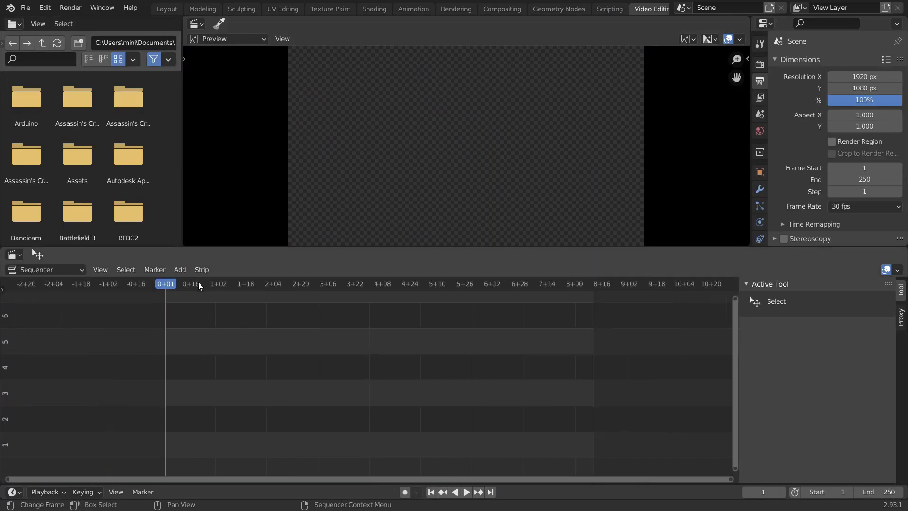
Add the rendered movie 0001-0250.mp4 as a strip in the video sequencer, starting at frame 1.
click(181, 270)
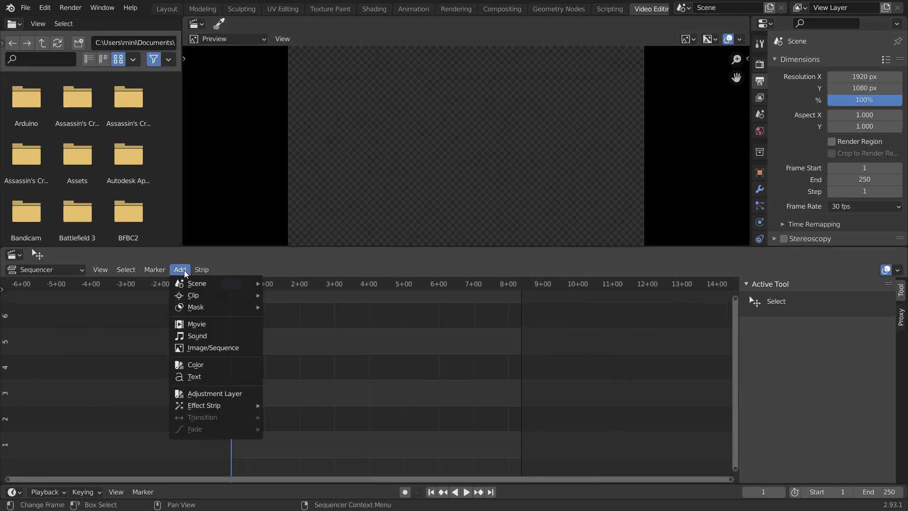
click(210, 322)
double_click(331, 132)
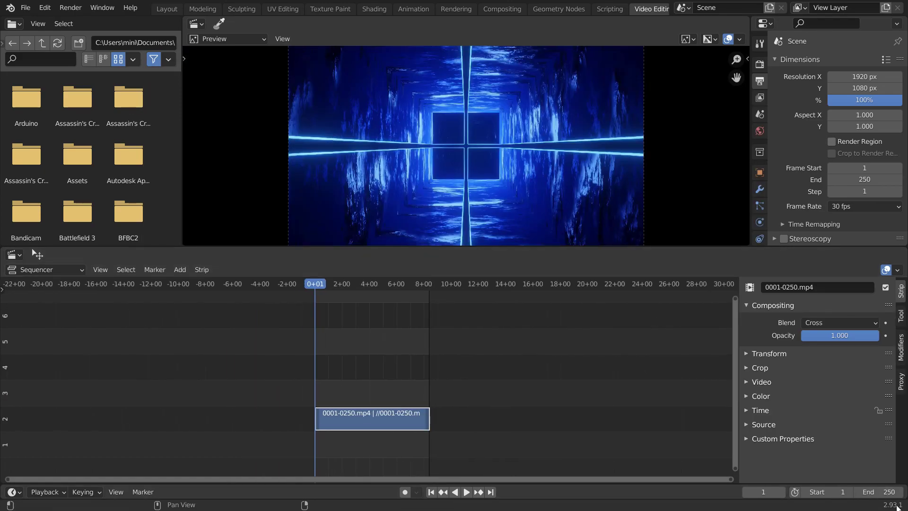
Set the scene's end frame to 1000 and fit the whole frame range in the sequencer view.
click(881, 492)
text(1000)
key(Return)
key(Home)
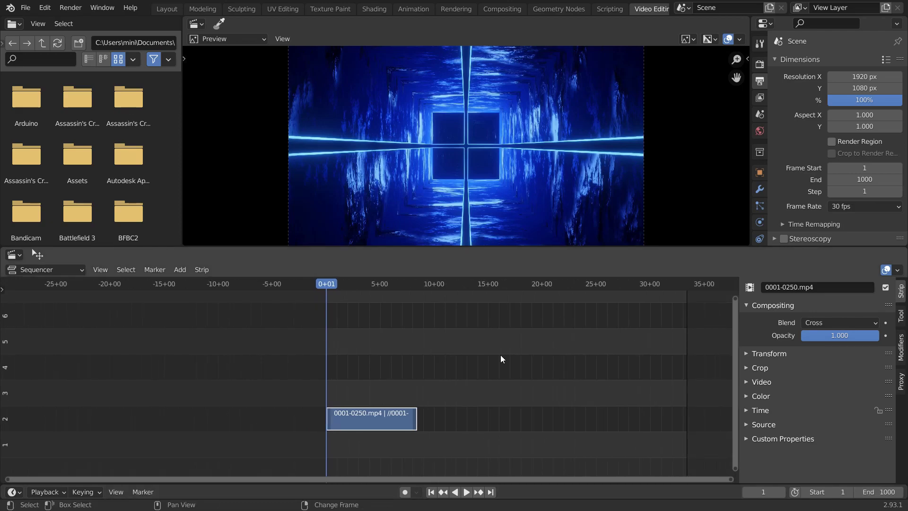
Duplicate the 0001-0250.mp4 strip three times on channel 2, placing the copies end to end up to the end frame.
key(shift+d)
click(662, 333)
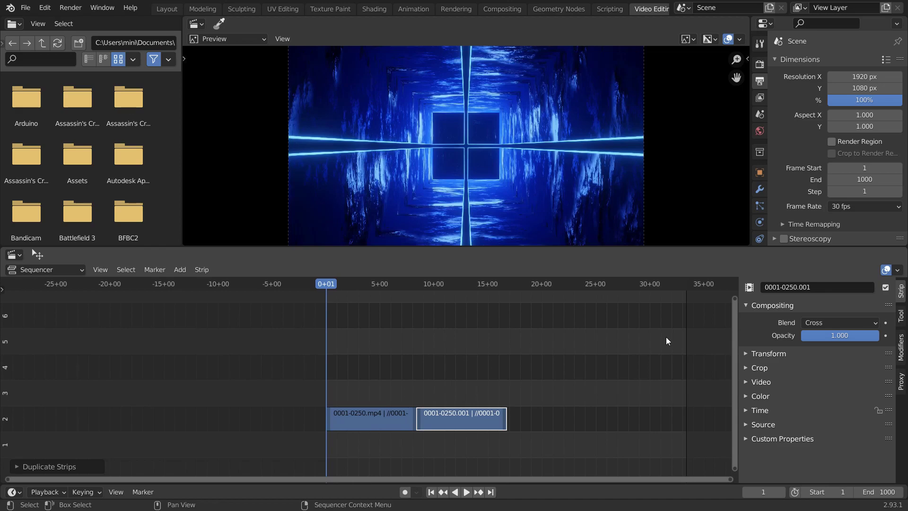
key(shift+r)
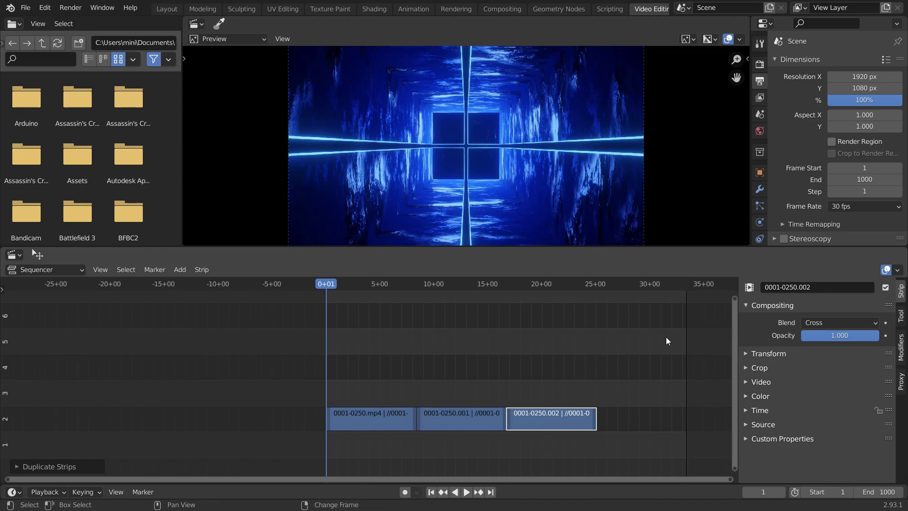
key(shift+r)
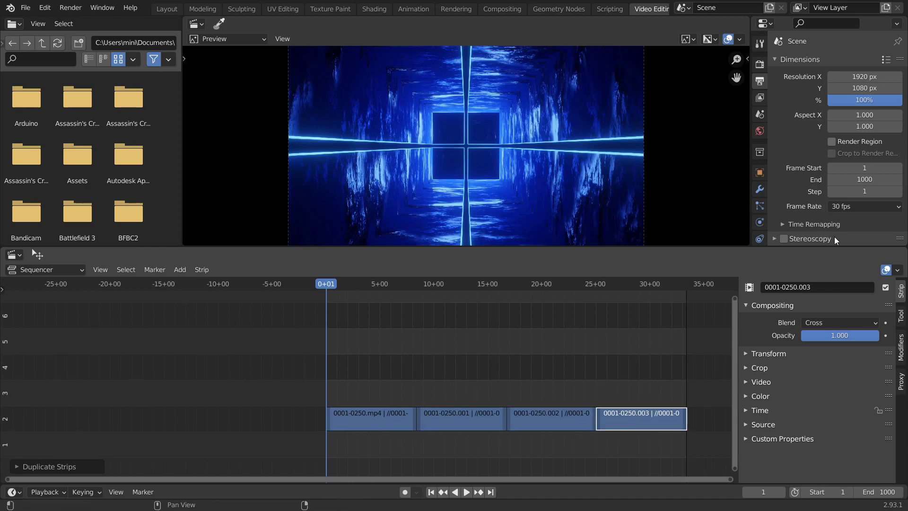
Set the render output file name to loooopd in the youtooooobe project folder.
scroll(837, 222, down, 6)
click(897, 157)
click(334, 420)
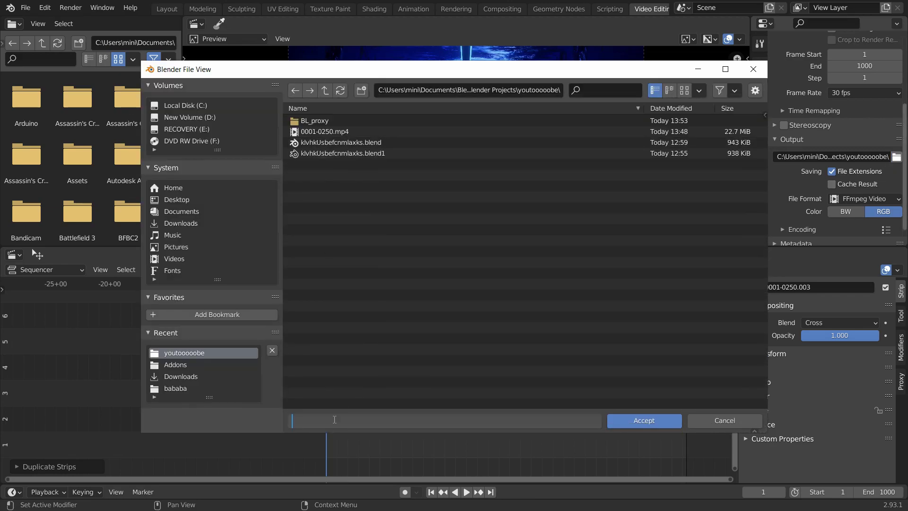
text(loooopd)
click(643, 421)
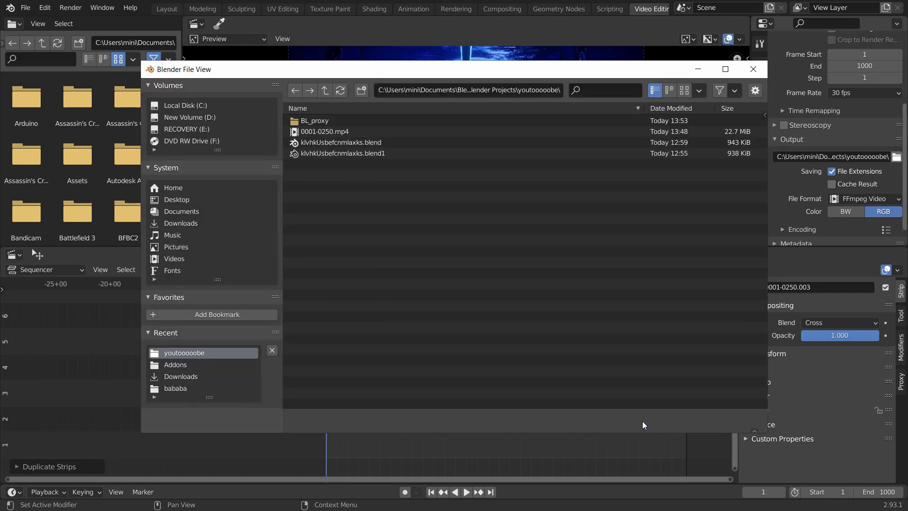
click(643, 421)
Check the output and render settings, and start rendering the sequenced strips as an animation.
scroll(833, 207, down, 1)
click(833, 206)
scroll(838, 212, down, 8)
click(760, 65)
scroll(814, 153, up, 5)
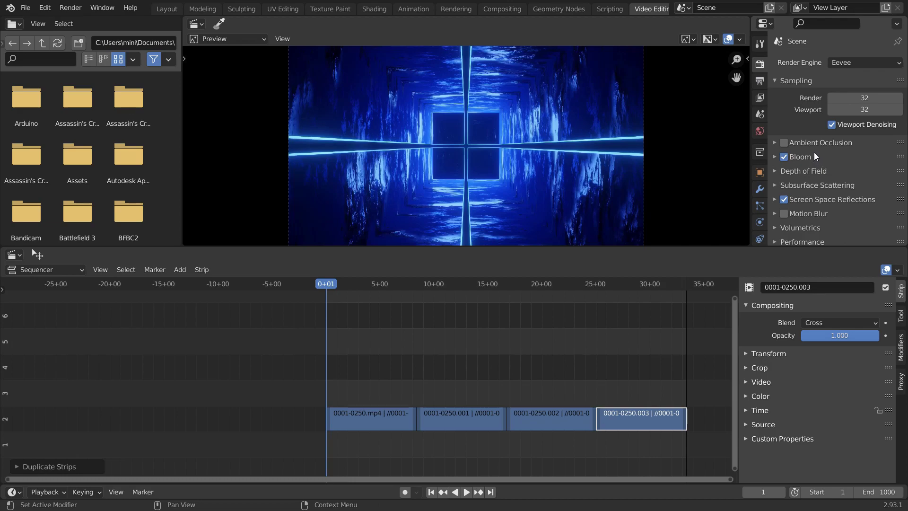
click(70, 7)
click(83, 28)
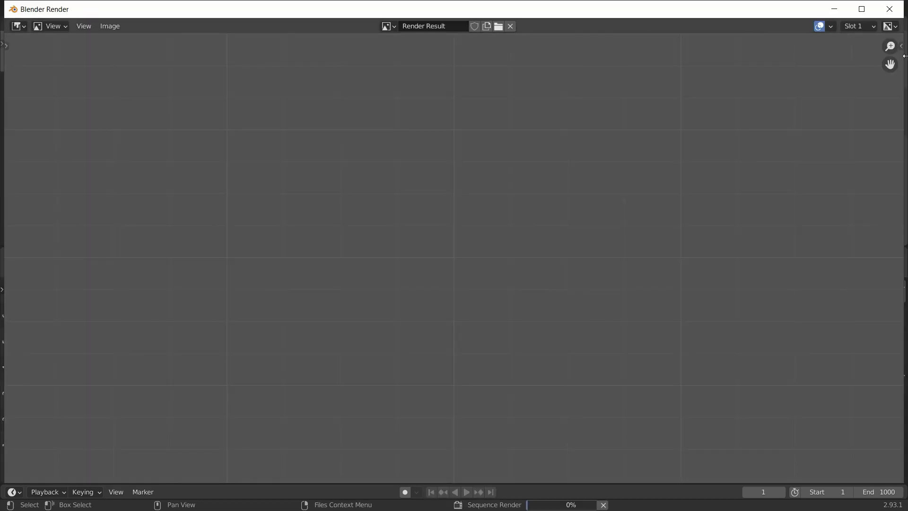